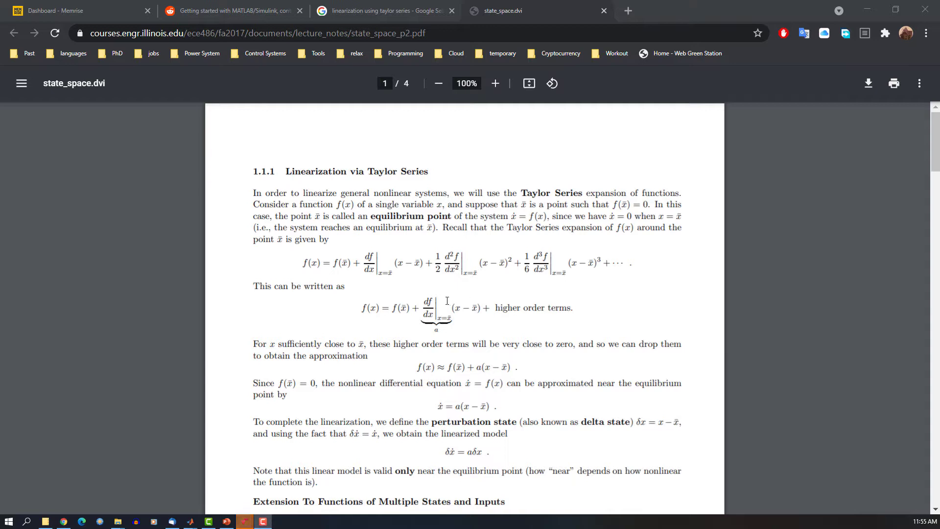
Highlight f(x̄), the (x − x̄) factors and the words "higher order terms" in the Taylor series equations of the lecture notes.
{"action": "left_click", "coordinate": [409, 307]}
{"action": "left_click_drag", "start_coordinate": [409, 308], "coordinate": [394, 307]}
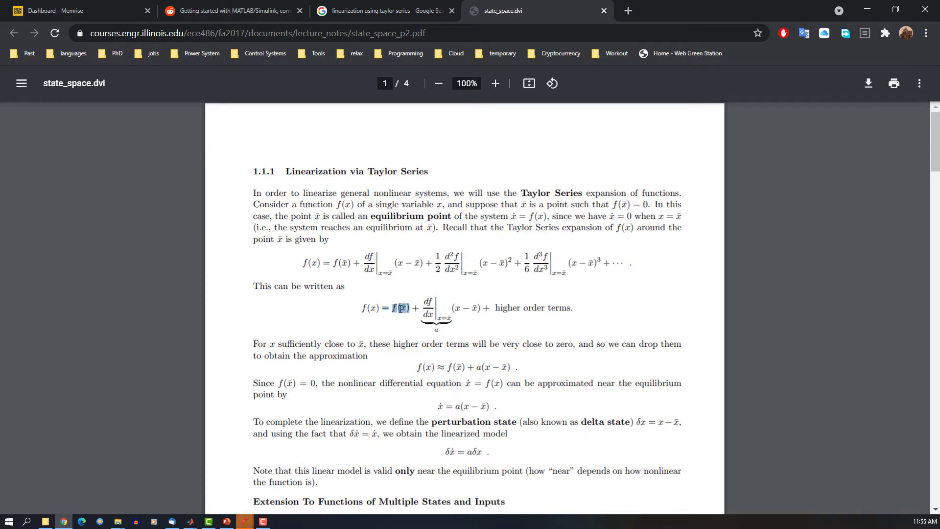
{"action": "left_click", "coordinate": [521, 308]}
{"action": "left_click_drag", "start_coordinate": [477, 308], "coordinate": [451, 308]}
{"action": "left_click_drag", "start_coordinate": [571, 262], "coordinate": [606, 263]}
{"action": "left_click_drag", "start_coordinate": [573, 307], "coordinate": [500, 306]}
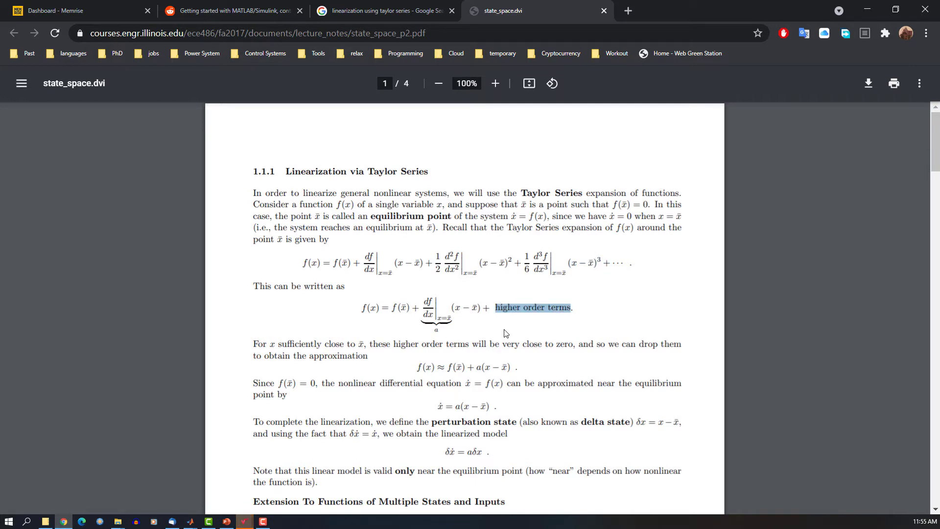
Highlight f(x̄) in the first-order approximation and the sentence on approximating the nonlinear differential equation near the equilibrium point.
{"action": "scroll", "coordinate": [459, 307], "scroll_direction": "down", "scroll_amount": 2}
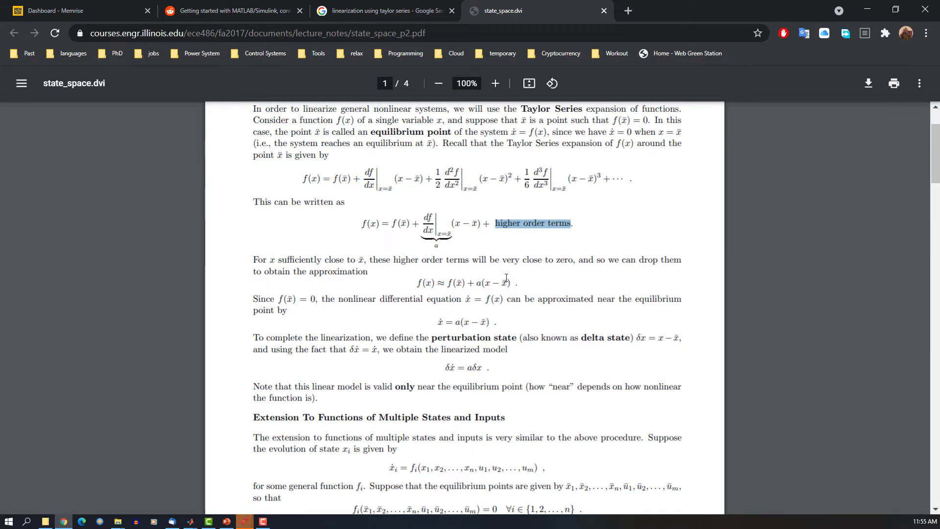
{"action": "left_click", "coordinate": [467, 283]}
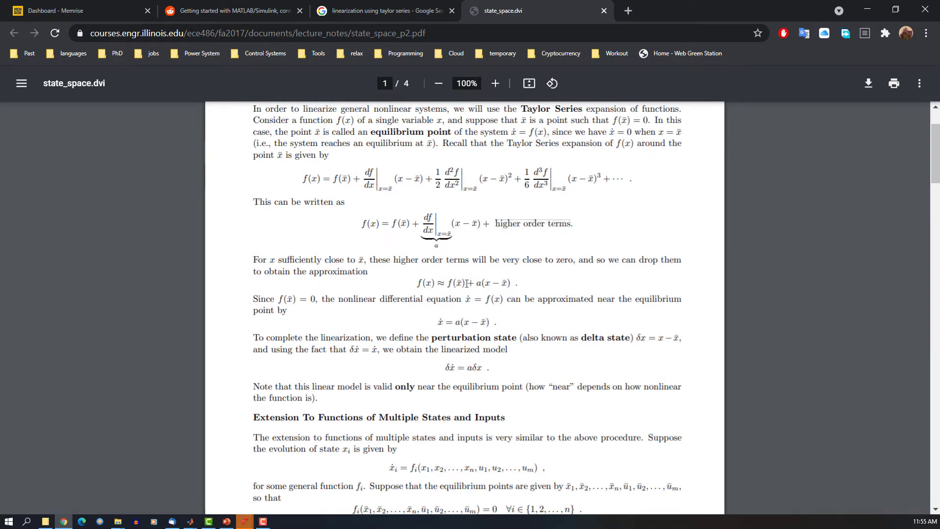
{"action": "left_click_drag", "start_coordinate": [467, 283], "coordinate": [450, 285]}
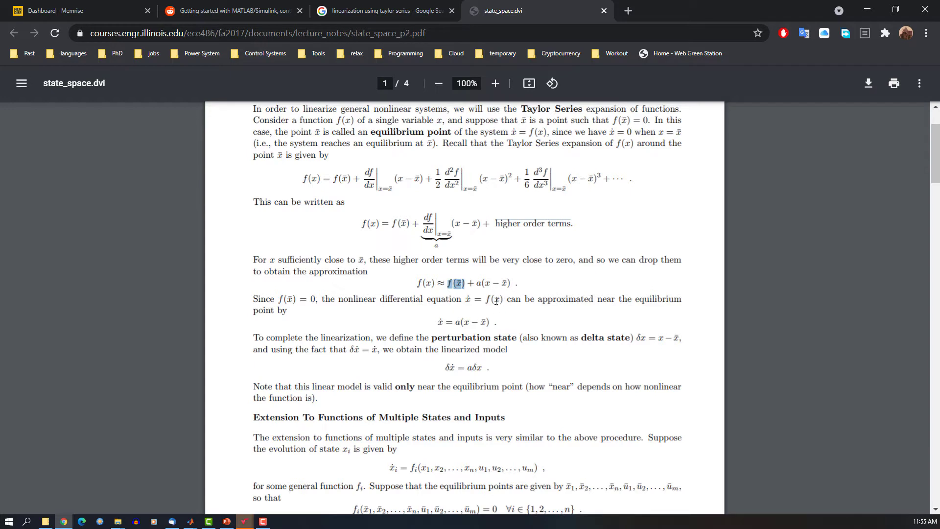
{"action": "left_click_drag", "start_coordinate": [255, 298], "coordinate": [291, 311]}
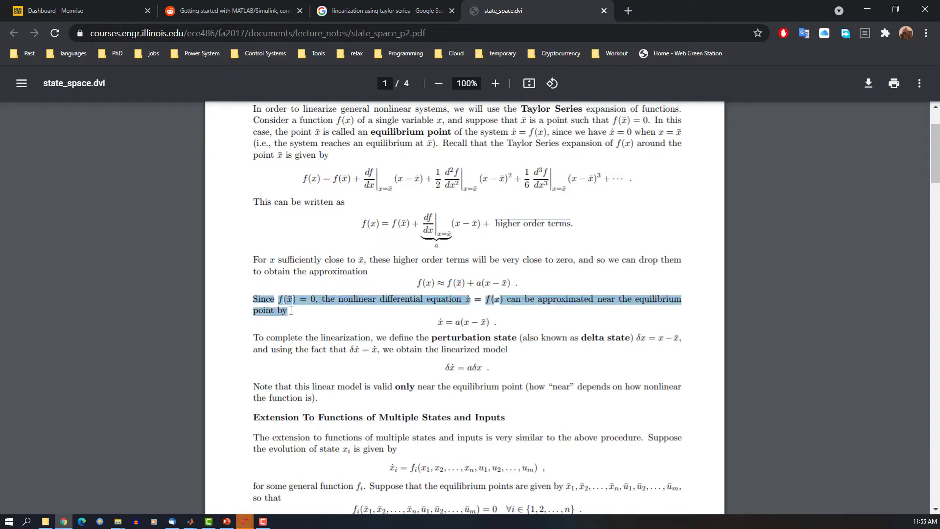
{"action": "left_click", "coordinate": [319, 312]}
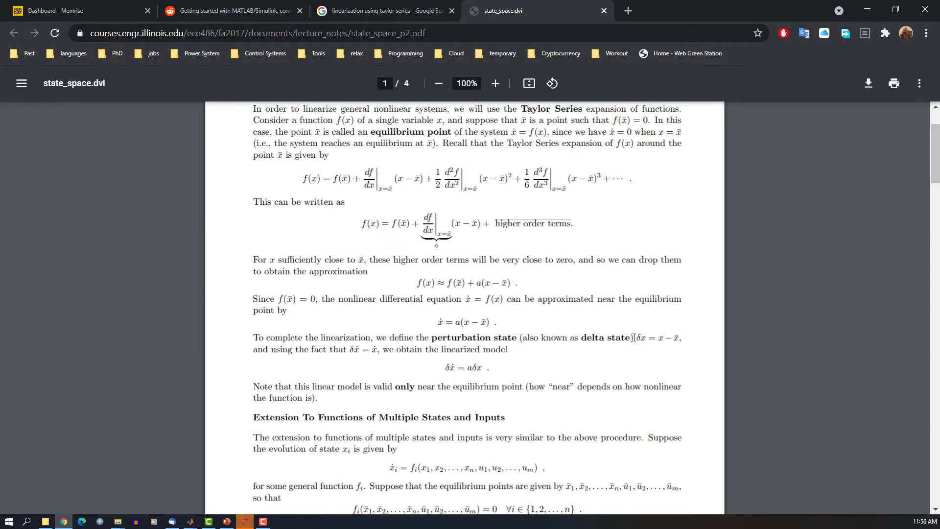
Highlight the delta state definition δx = x − x̄ and the linearized model δẋ = aδx.
{"action": "left_click_drag", "start_coordinate": [634, 338], "coordinate": [681, 336]}
{"action": "left_click", "coordinate": [643, 340]}
{"action": "left_click_drag", "start_coordinate": [445, 369], "coordinate": [492, 369]}
{"action": "left_click", "coordinate": [460, 378]}
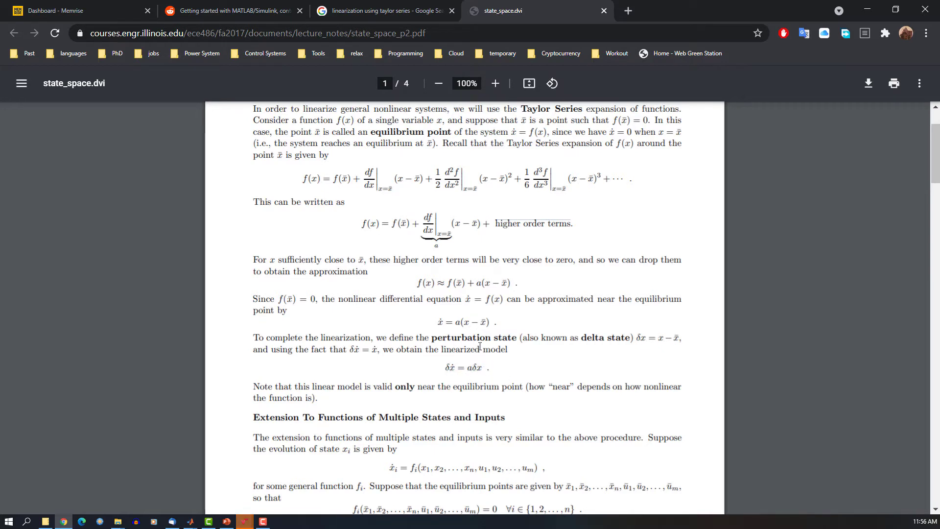
{"action": "left_click_drag", "start_coordinate": [445, 368], "coordinate": [489, 369]}
{"action": "left_click", "coordinate": [457, 370]}
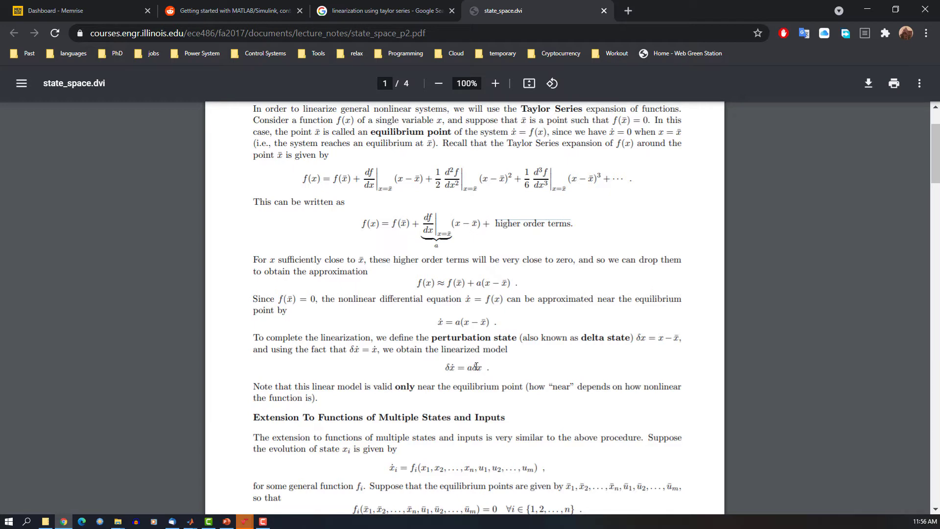
Switch to the MathType window with the nonlinear system and add the equation Ẋ = AX on a new line, copying Ẋ from the first equation.
{"action": "left_click", "coordinate": [244, 523]}
{"action": "left_click", "coordinate": [219, 475]}
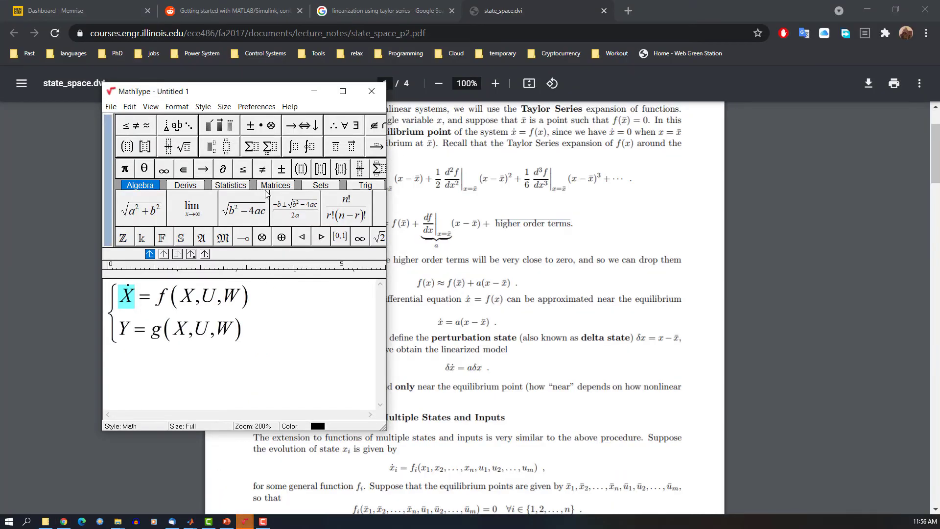
{"action": "left_click", "coordinate": [157, 301]}
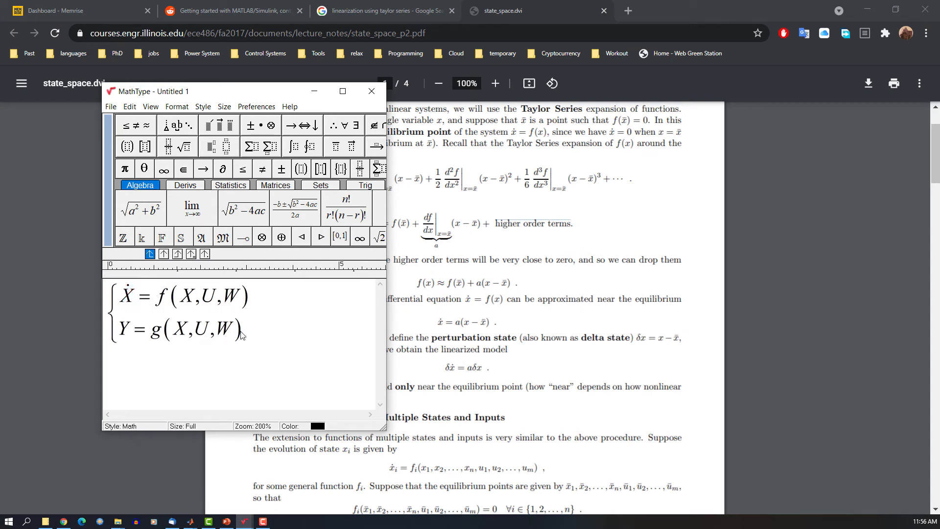
{"action": "left_click", "coordinate": [272, 333]}
{"action": "key", "text": "Return"}
{"action": "left_click_drag", "start_coordinate": [135, 303], "coordinate": [122, 297]}
{"action": "key", "text": "ctrl+c"}
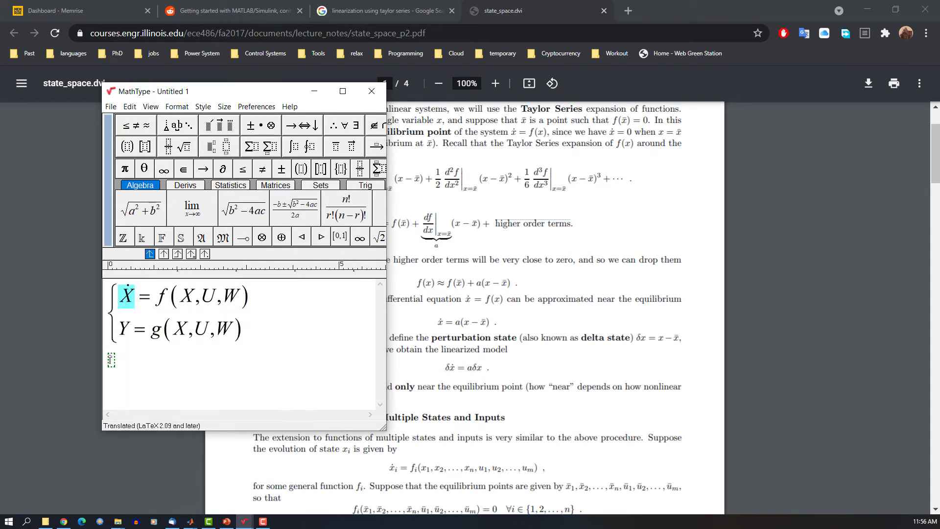
{"action": "left_click", "coordinate": [115, 361]}
{"action": "key", "text": "ctrl+v"}
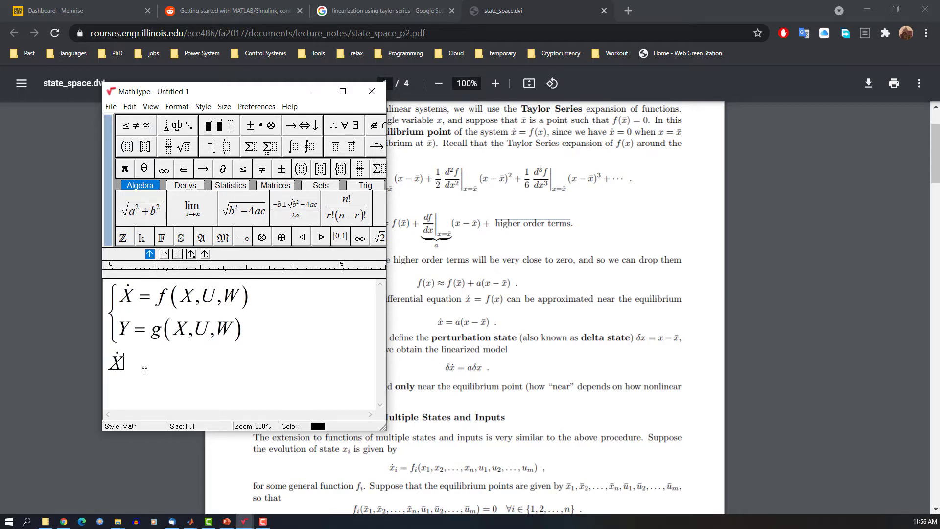
{"action": "type", "text": "= AX"}
Highlight the linear equation Ẋ = AX and the arguments X,U,W of the function f.
{"action": "left_click_drag", "start_coordinate": [172, 367], "coordinate": [112, 371]}
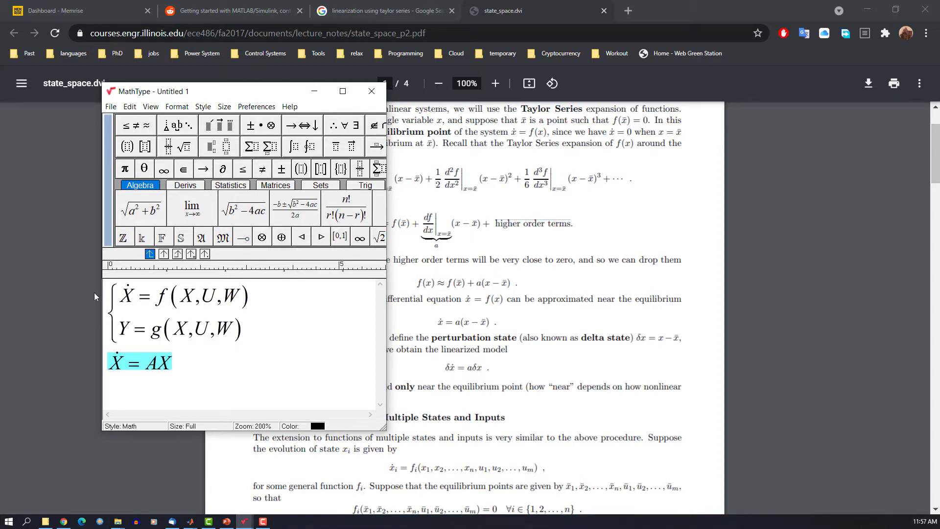
{"action": "left_click", "coordinate": [245, 301]}
{"action": "left_click_drag", "start_coordinate": [240, 302], "coordinate": [182, 302]}
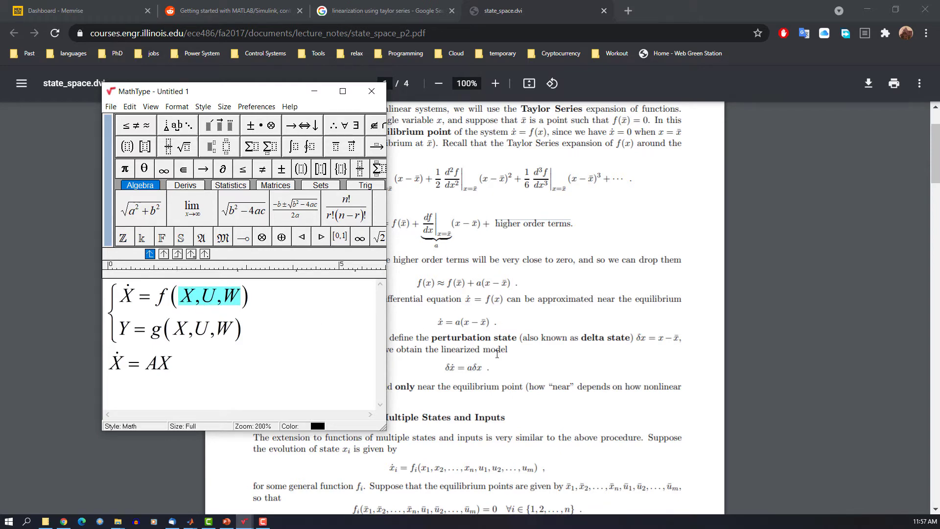
Review the section on extension to functions of multiple states and inputs in the lecture notes, and switch back to MathType.
{"action": "left_click", "coordinate": [490, 372]}
{"action": "scroll", "coordinate": [496, 376], "scroll_direction": "down", "scroll_amount": 5}
{"action": "scroll", "coordinate": [440, 355], "scroll_direction": "up", "scroll_amount": 2}
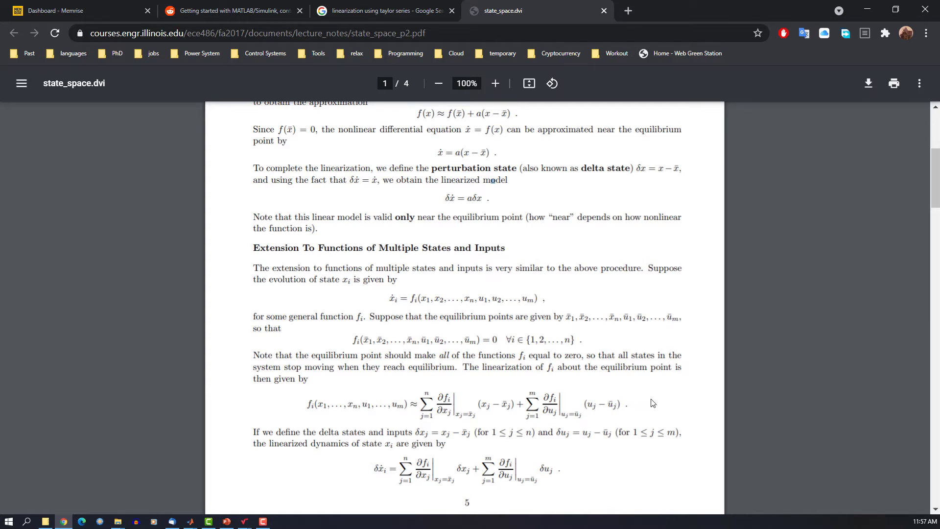
{"action": "scroll", "coordinate": [490, 441], "scroll_direction": "down", "scroll_amount": 2}
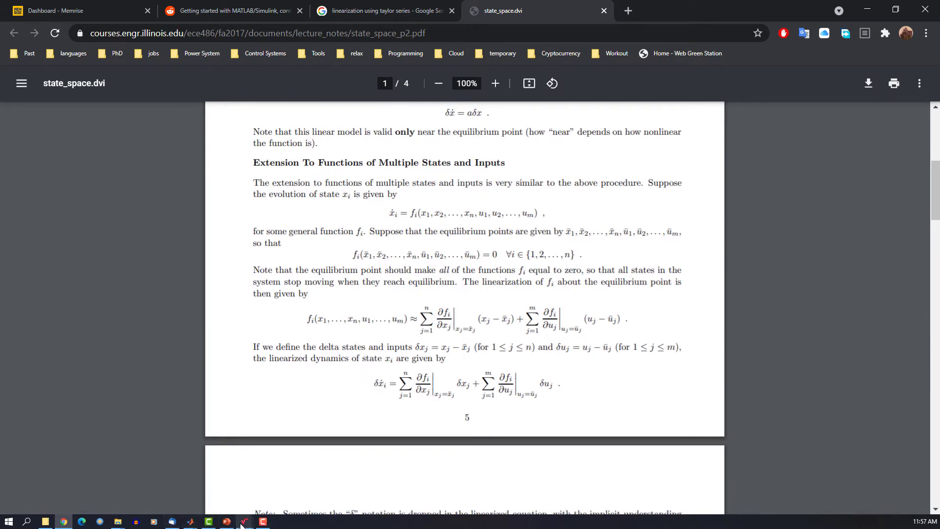
{"action": "mouse_move", "coordinate": [243, 524]}
{"action": "mouse_move", "coordinate": [267, 489]}
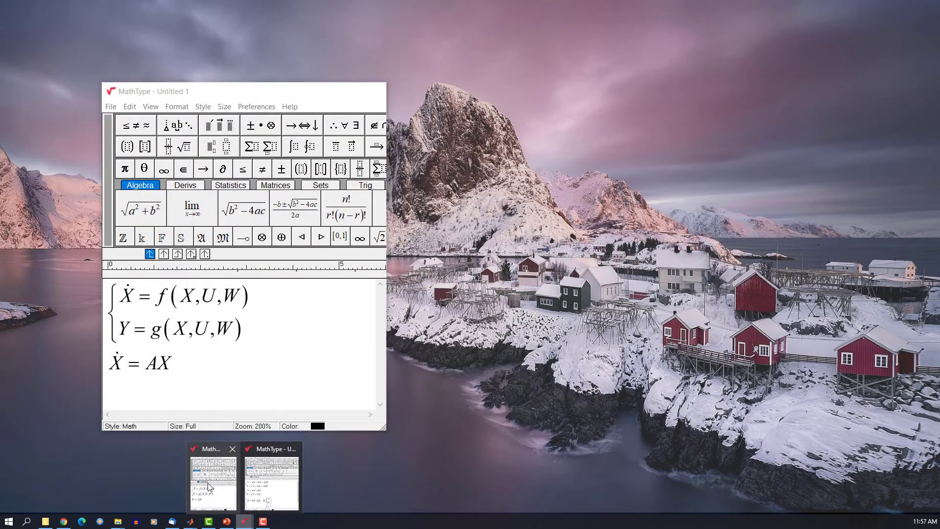
{"action": "left_click", "coordinate": [233, 485]}
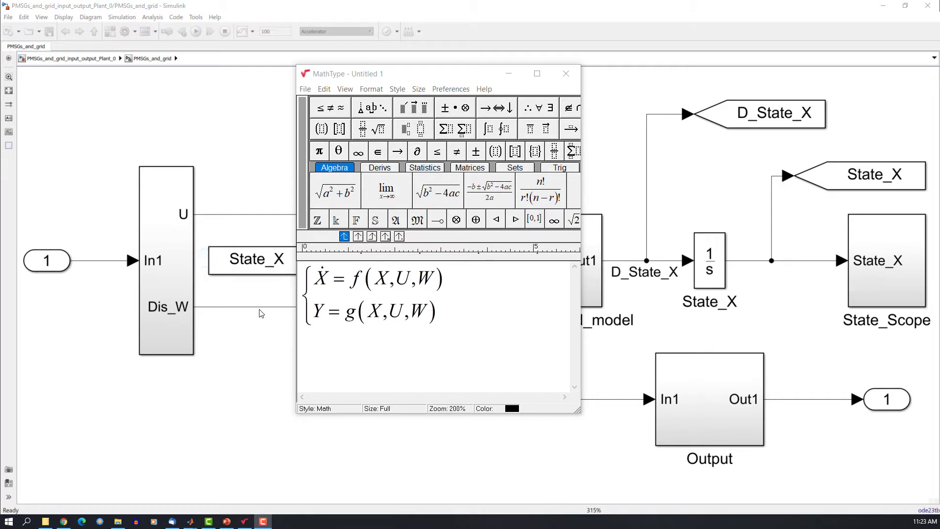
Inspect the Out1 and In1 ports inside the PMSGs_and_grid subsystem in Simulink and return to the top level of the model.
{"action": "left_click", "coordinate": [267, 376]}
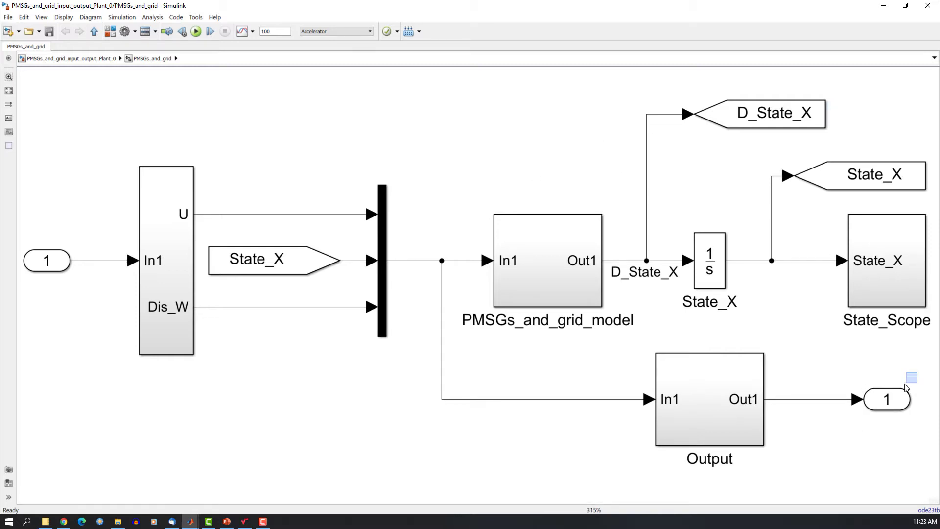
{"action": "left_click", "coordinate": [894, 395]}
{"action": "left_click_drag", "start_coordinate": [894, 392], "coordinate": [856, 426]}
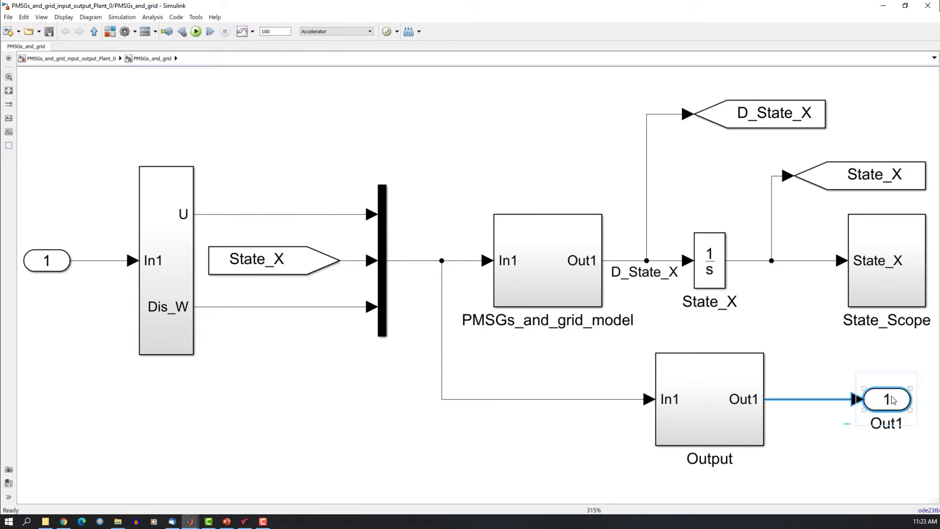
{"action": "left_click", "coordinate": [84, 336]}
{"action": "left_click", "coordinate": [49, 265]}
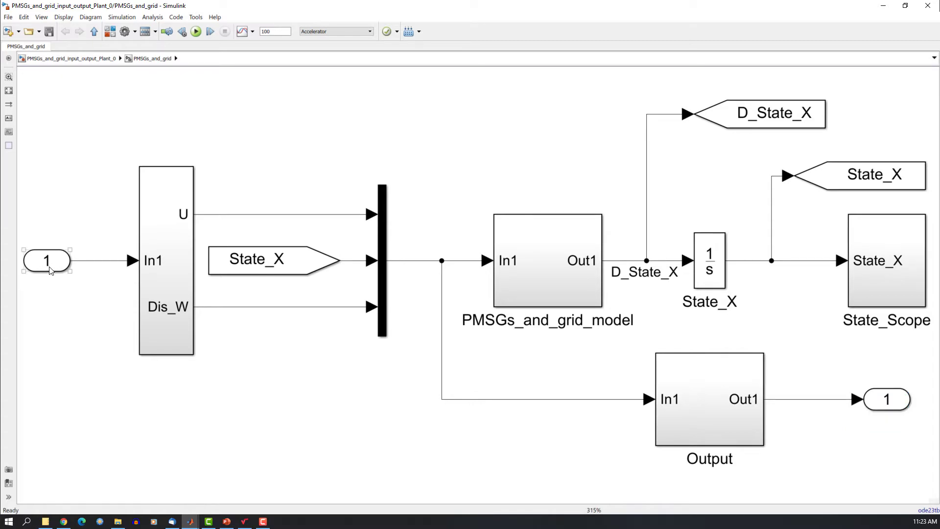
{"action": "left_click", "coordinate": [51, 264]}
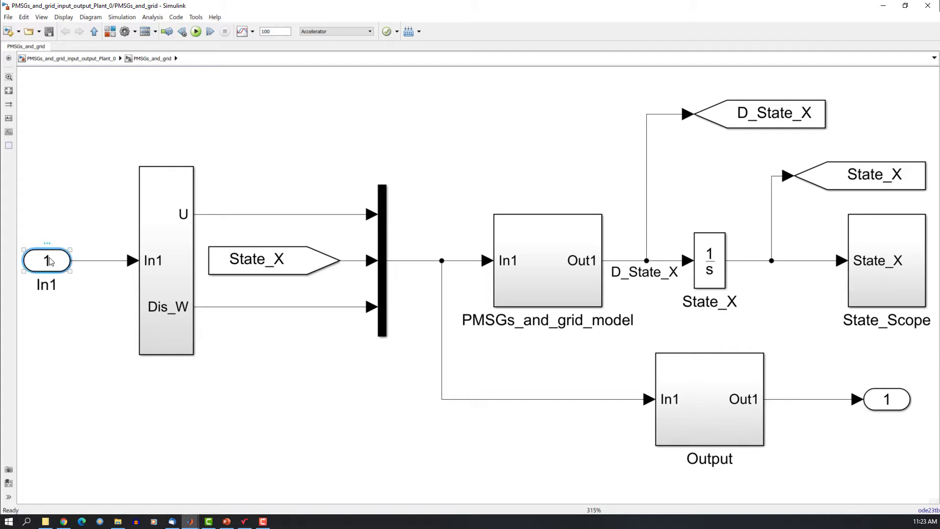
{"action": "left_click", "coordinate": [73, 58]}
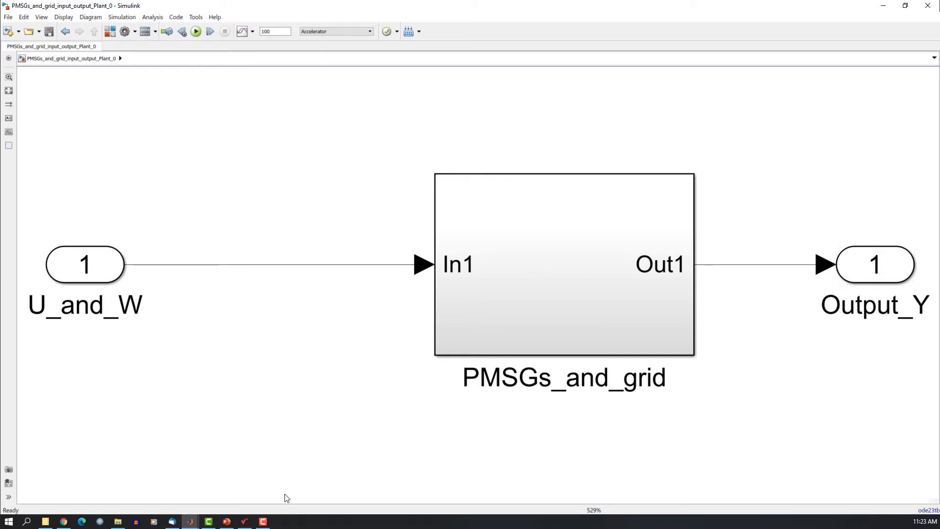
Switch to MathType and highlight the disturbance terms B₂W and D₂W in the linear state-space equations.
{"action": "left_click", "coordinate": [244, 522]}
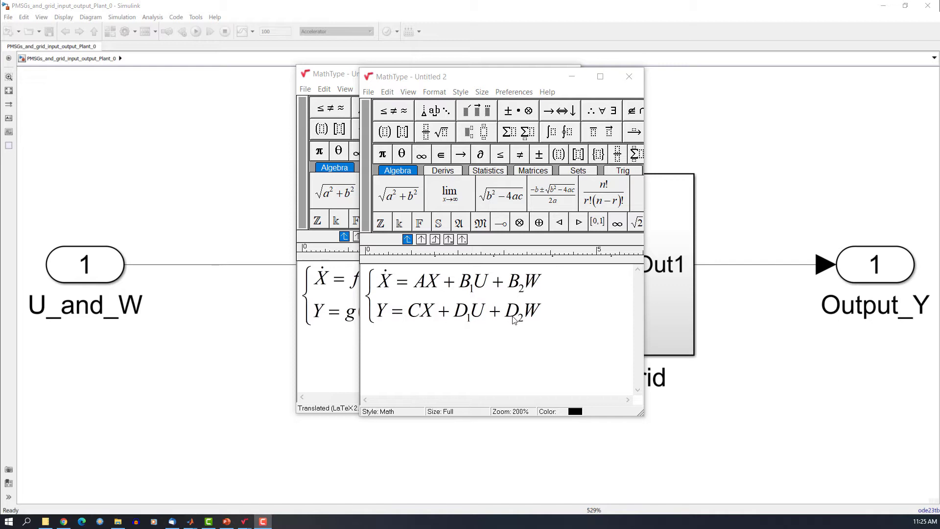
{"action": "left_click_drag", "start_coordinate": [547, 288], "coordinate": [508, 287]}
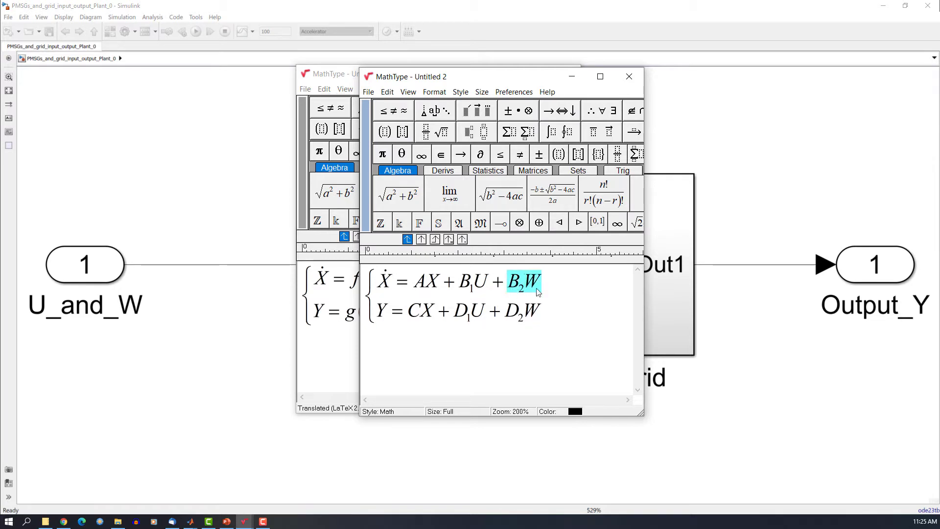
{"action": "left_click", "coordinate": [546, 317]}
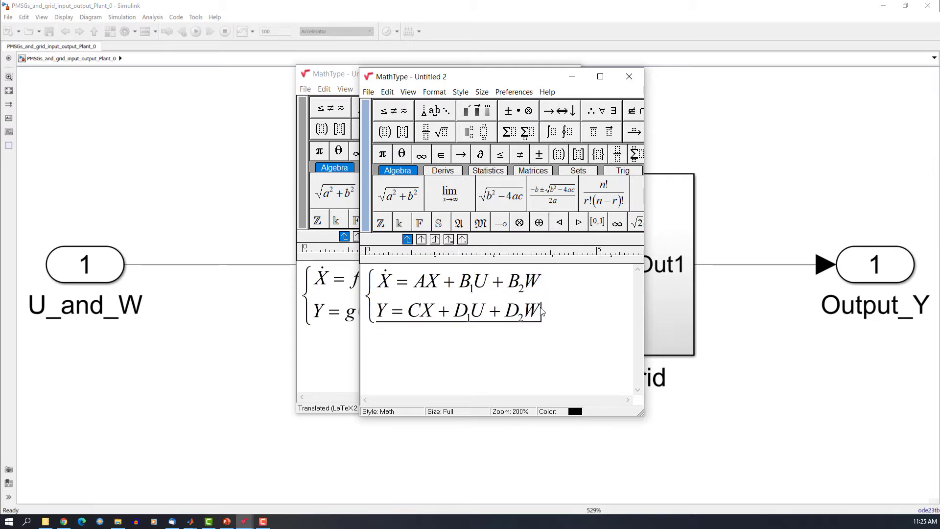
{"action": "key", "text": "shift+Left"}
{"action": "key", "text": "shift+Left"}
{"action": "key", "text": "shift+Left"}
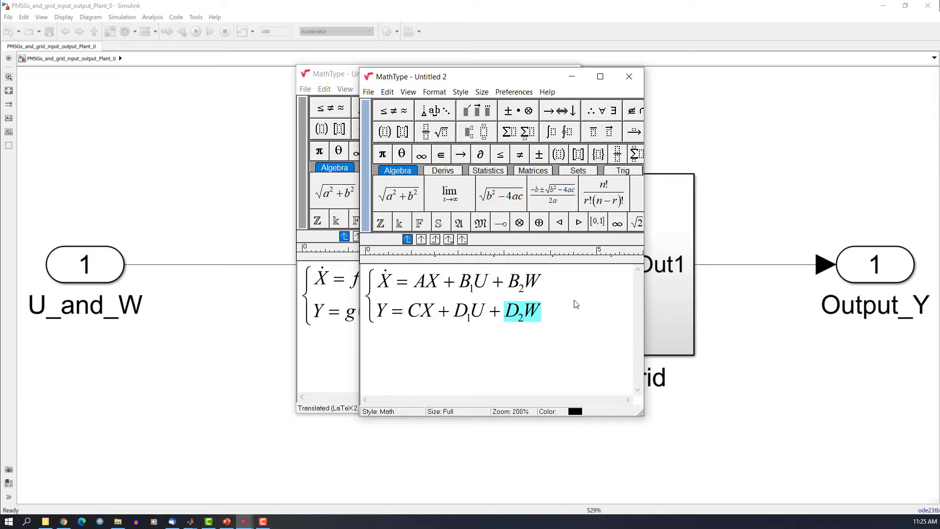
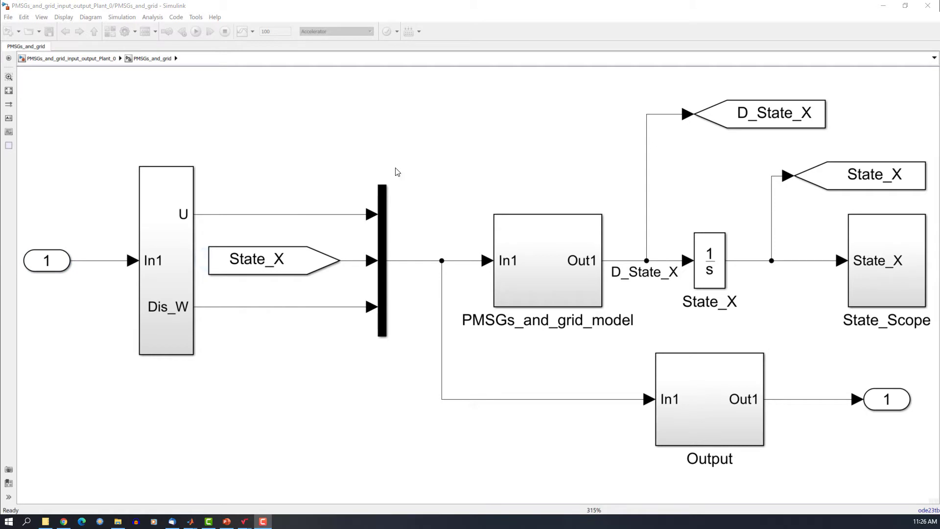
Open the Linear Analysis tool for the PMSGs_and_grid_input_output_Plant_0 model in Simulink.
{"action": "left_click", "coordinate": [412, 142]}
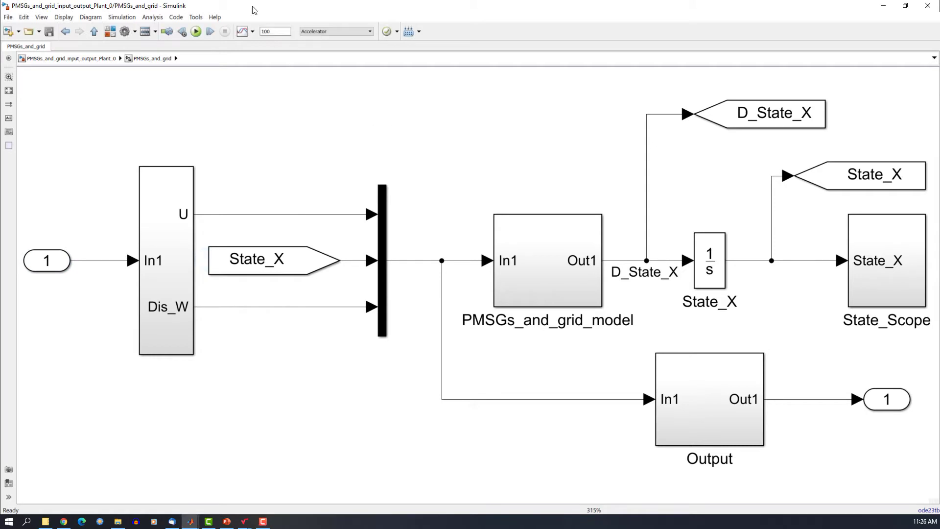
{"action": "left_click", "coordinate": [121, 17]}
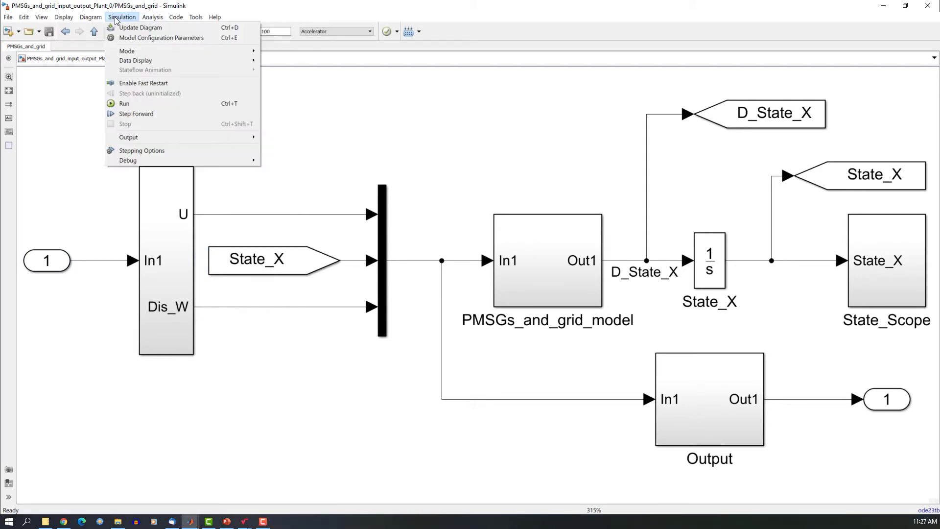
{"action": "left_click", "coordinate": [150, 19]}
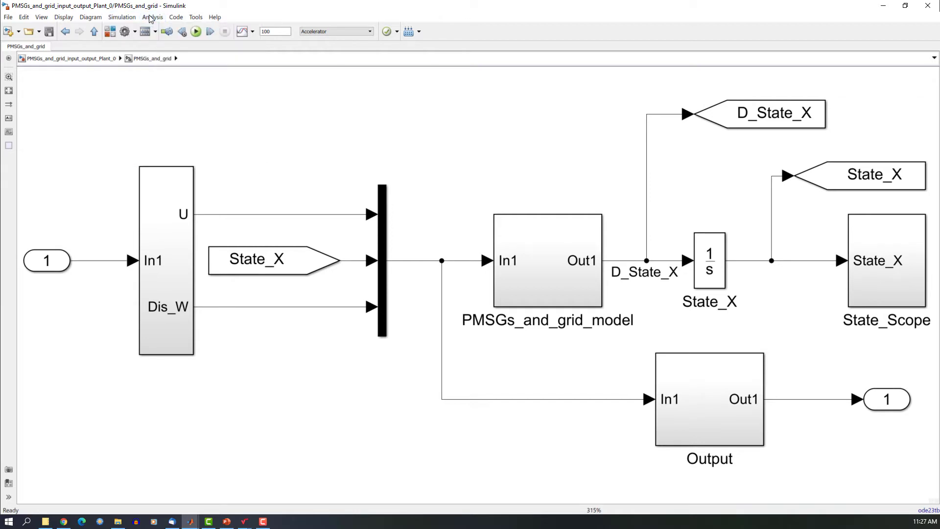
{"action": "left_click", "coordinate": [149, 19]}
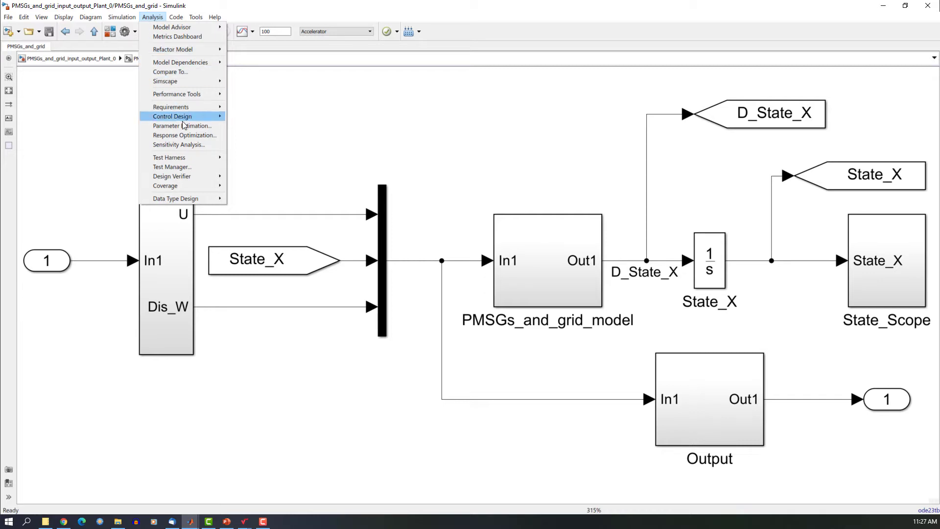
{"action": "mouse_move", "coordinate": [184, 119]}
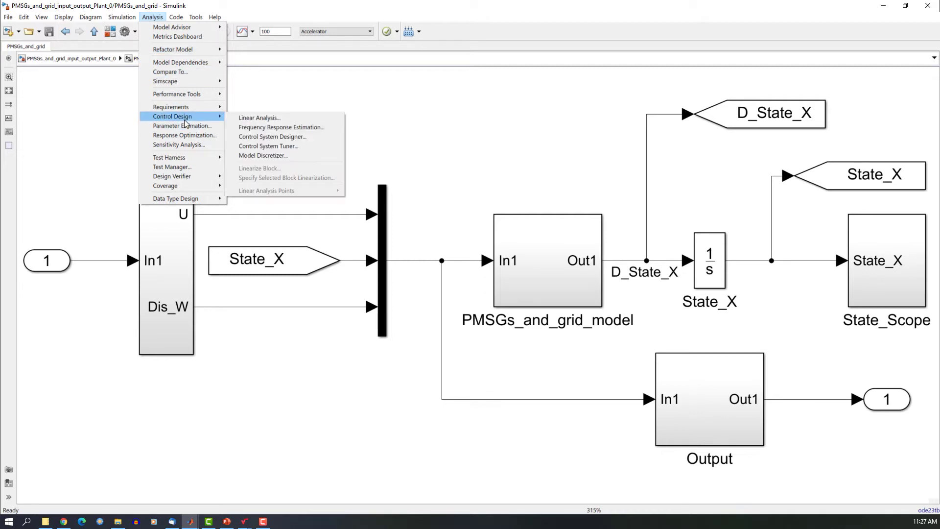
{"action": "left_click", "coordinate": [260, 119]}
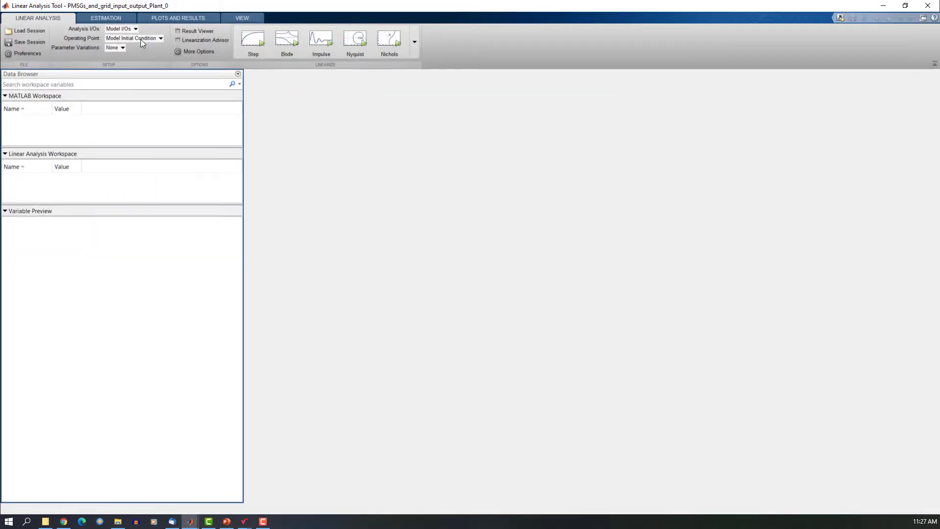
Switch to the main MATLAB window and run the Initial_point.m script to load the operating-point variables.
{"action": "left_click", "coordinate": [140, 39]}
{"action": "left_click", "coordinate": [514, 233]}
{"action": "left_click", "coordinate": [190, 522]}
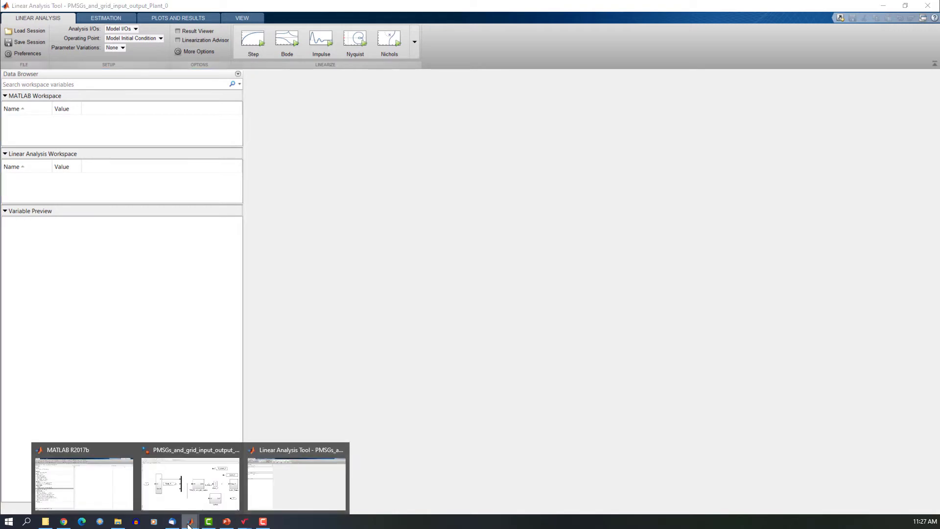
{"action": "left_click", "coordinate": [104, 485]}
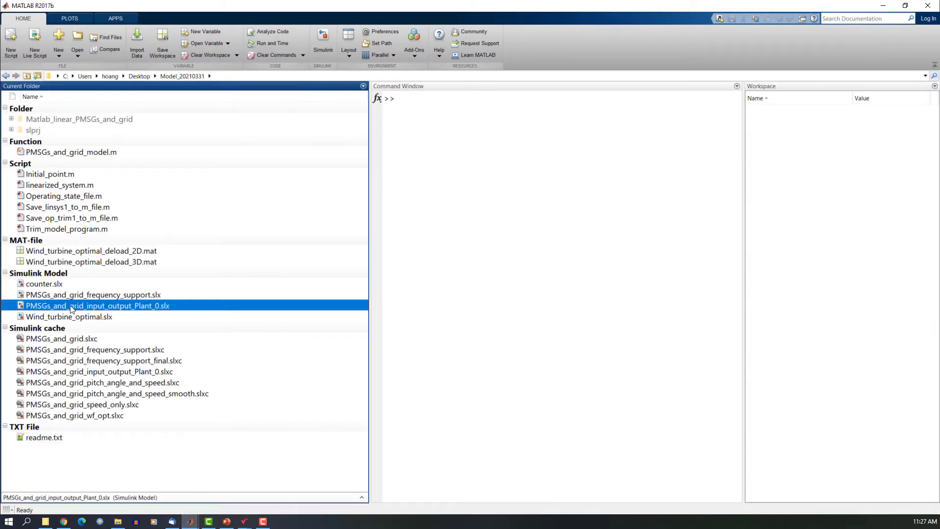
{"action": "left_click", "coordinate": [45, 176]}
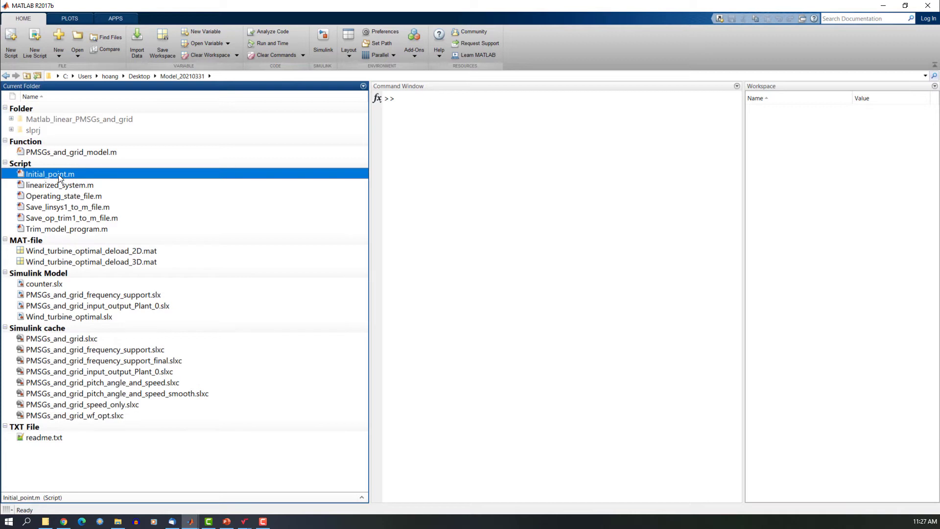
{"action": "right_click", "coordinate": [59, 178]}
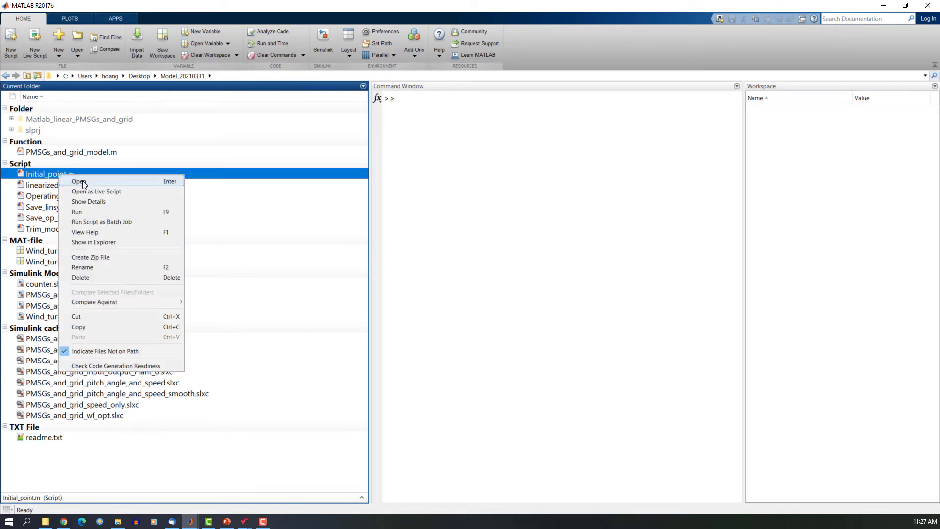
{"action": "left_click", "coordinate": [89, 214]}
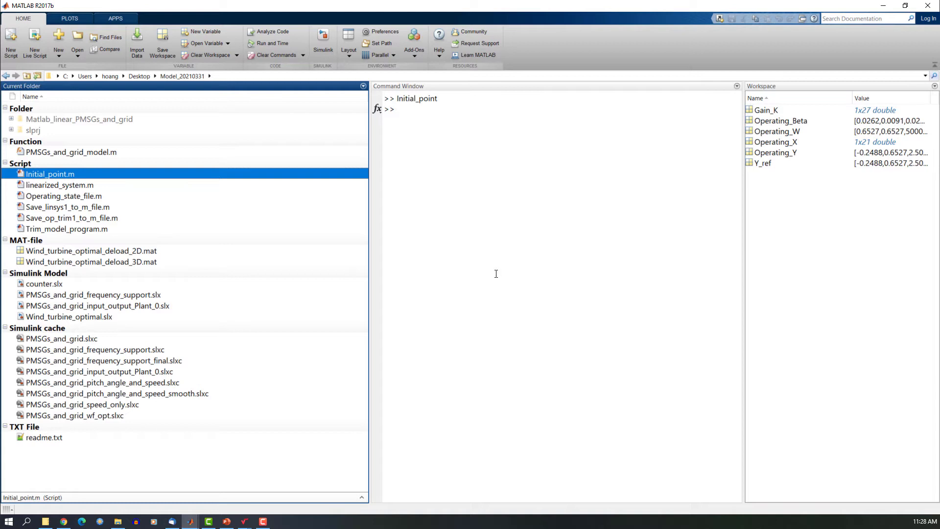
Return to the Linear Analysis Tool, open the trim model setup for a new operating point, and enlarge its window to show all states.
{"action": "left_click", "coordinate": [190, 522]}
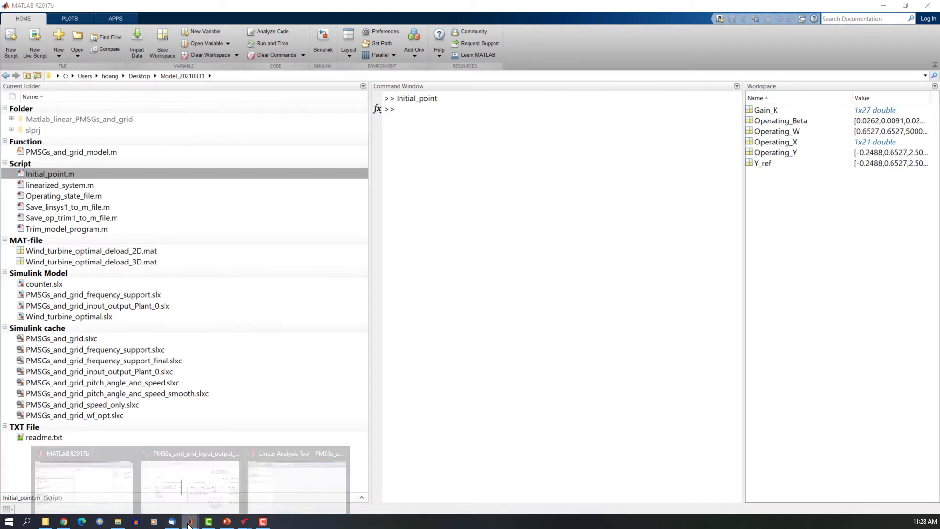
{"action": "left_click", "coordinate": [278, 488]}
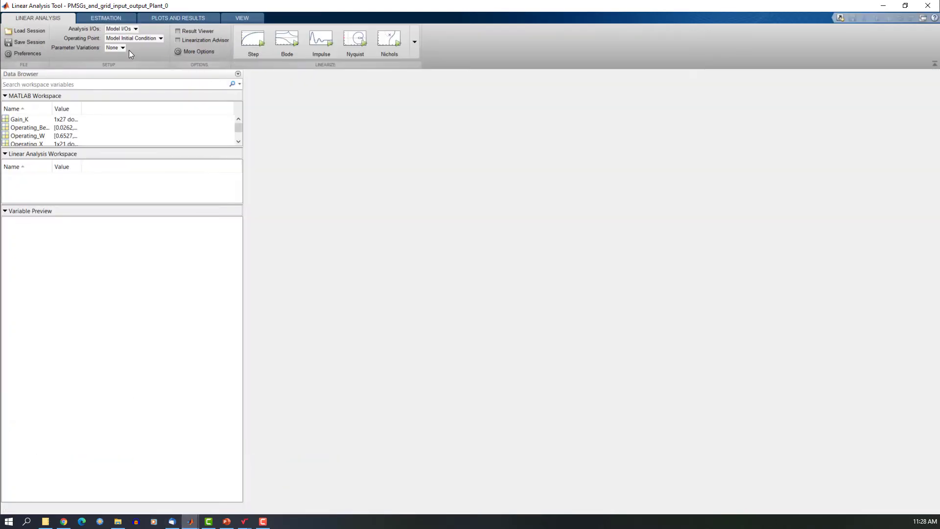
{"action": "left_click", "coordinate": [150, 39]}
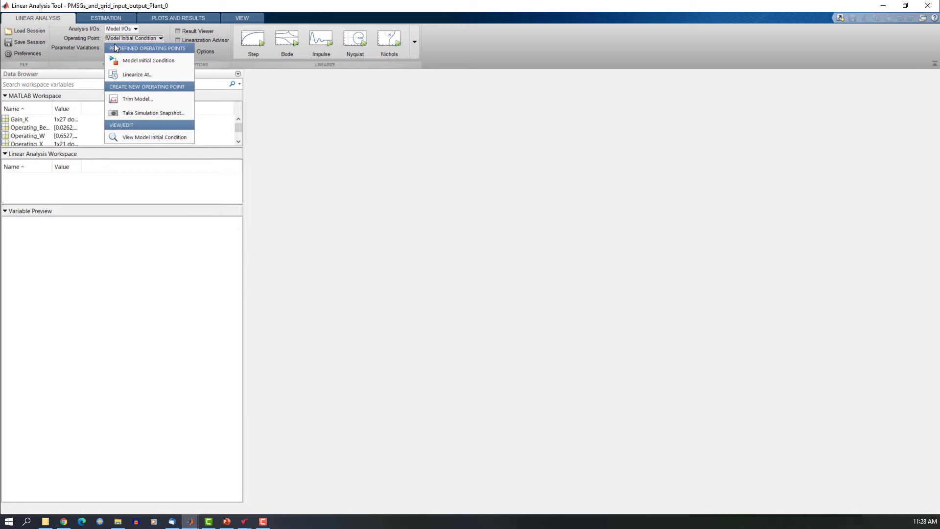
{"action": "left_click", "coordinate": [131, 104]}
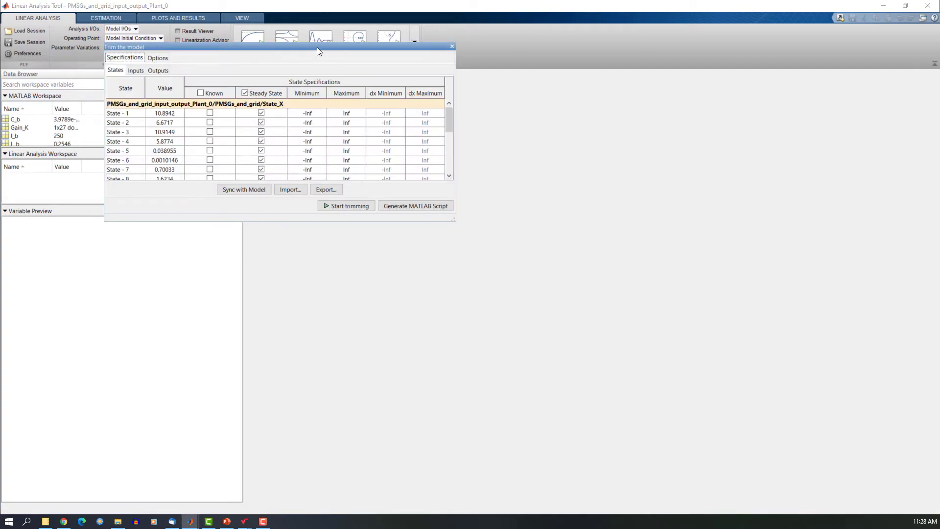
{"action": "left_click_drag", "start_coordinate": [319, 51], "coordinate": [411, 168]}
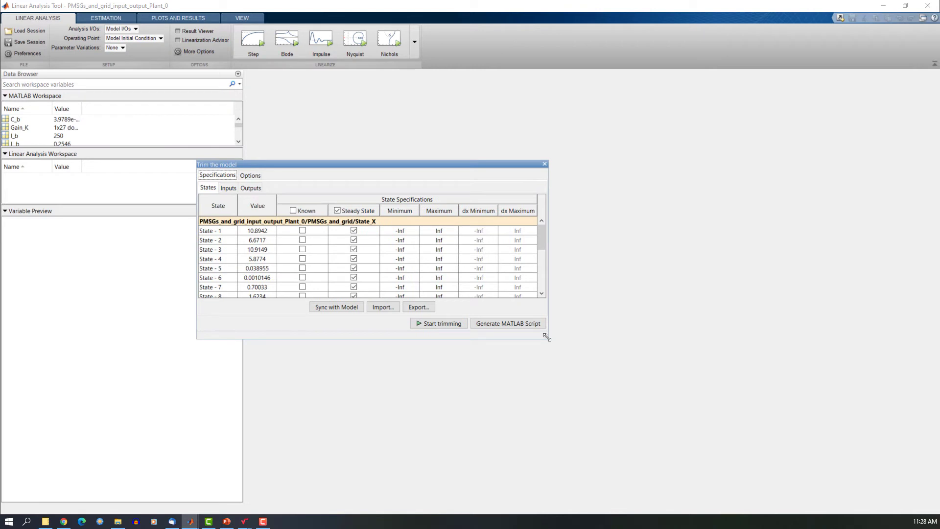
{"action": "left_click_drag", "start_coordinate": [547, 337], "coordinate": [809, 478]}
{"action": "left_click_drag", "start_coordinate": [383, 163], "coordinate": [369, 99]}
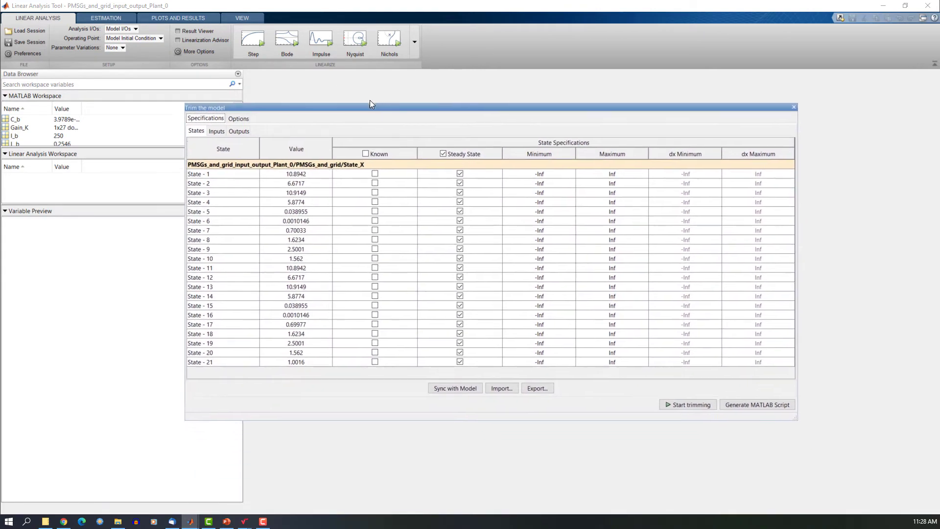
{"action": "left_click_drag", "start_coordinate": [794, 412], "coordinate": [805, 436]}
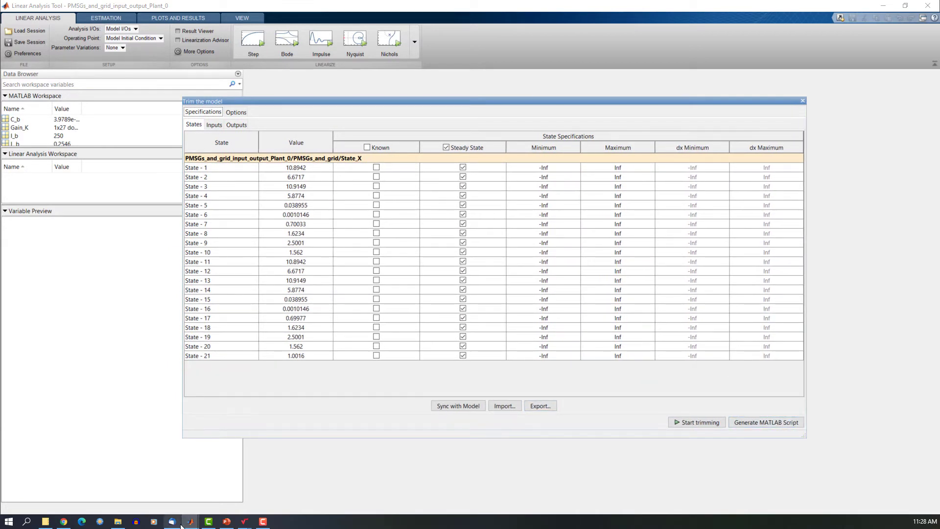
Inspect the initial condition of the State_X integrator block in the Simulink model, and return to the trim setup in the Linear Analysis Tool.
{"action": "mouse_move", "coordinate": [172, 521]}
{"action": "left_click", "coordinate": [186, 481]}
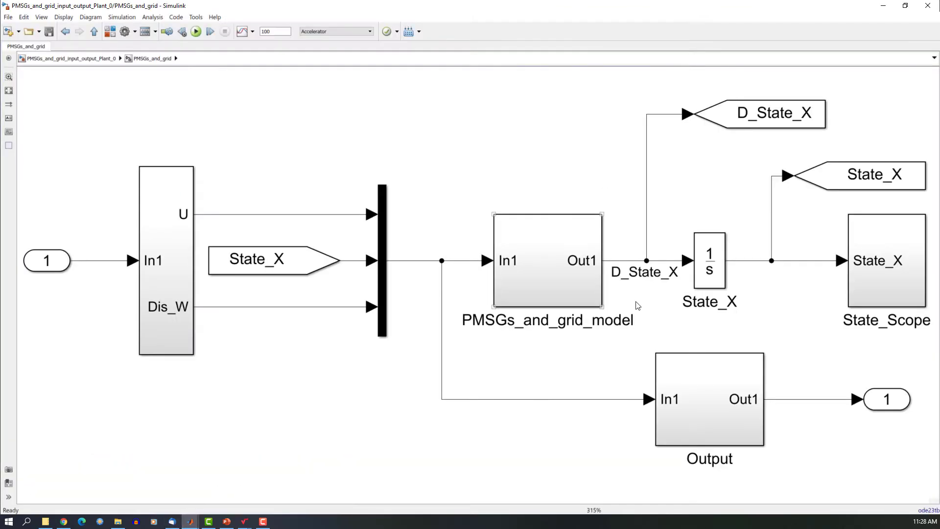
{"action": "left_click", "coordinate": [713, 276]}
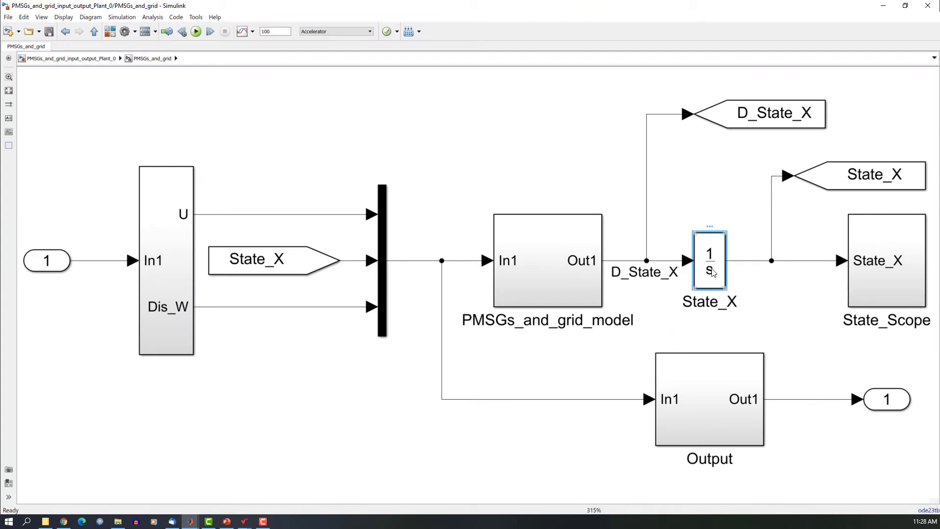
{"action": "double_click", "coordinate": [714, 273]}
{"action": "left_click", "coordinate": [384, 217]}
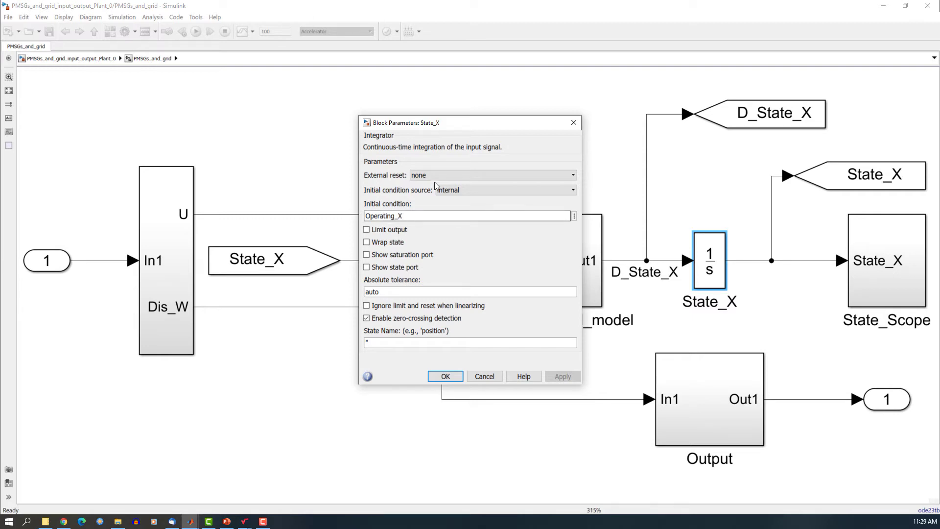
{"action": "left_click", "coordinate": [572, 127]}
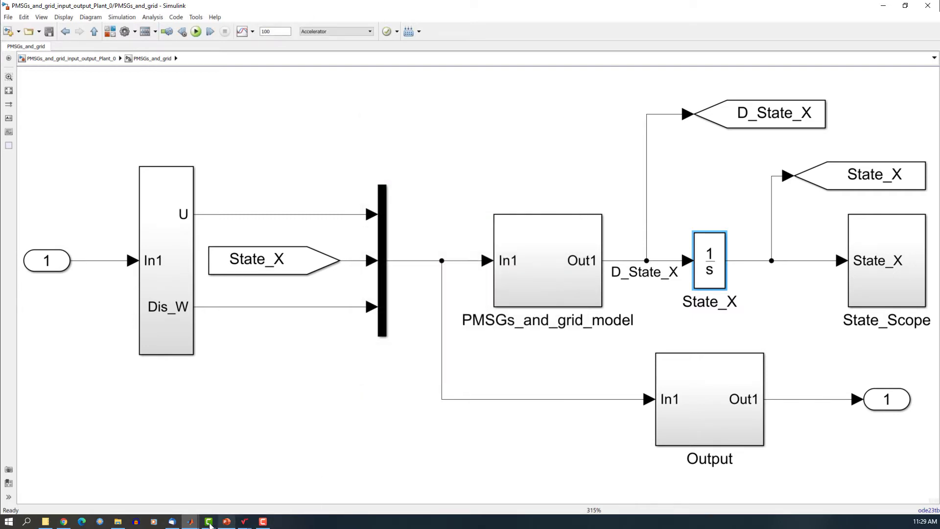
{"action": "mouse_move", "coordinate": [195, 525]}
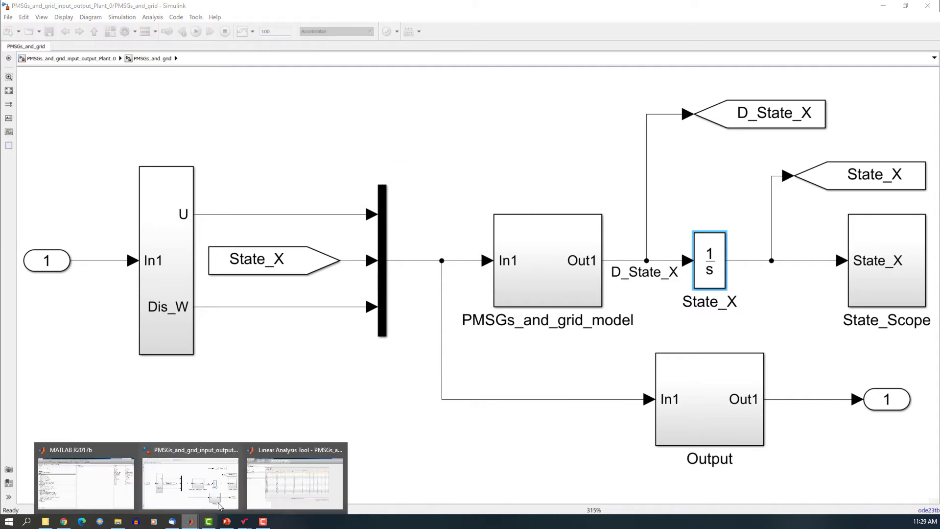
{"action": "left_click", "coordinate": [280, 477]}
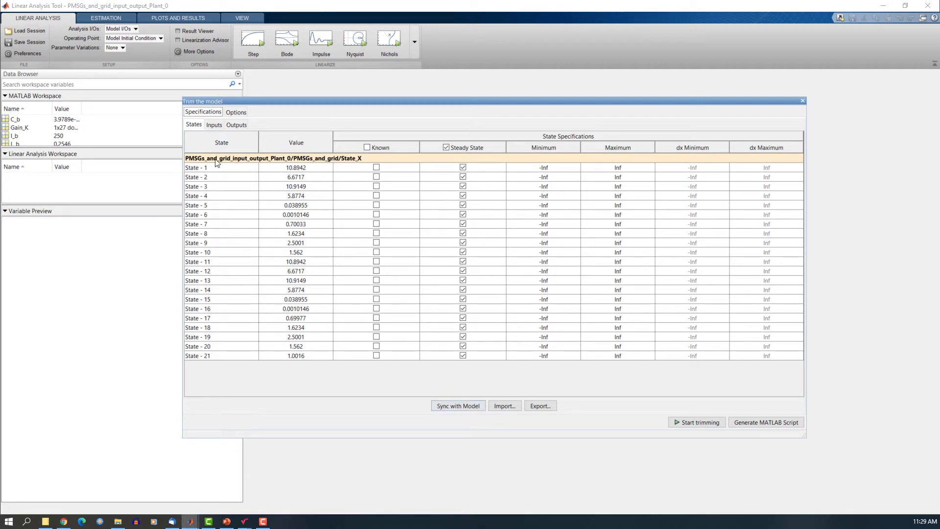
Mark input Channel - 12 as known in the trim specifications and set its value to 1.
{"action": "left_click", "coordinate": [214, 125]}
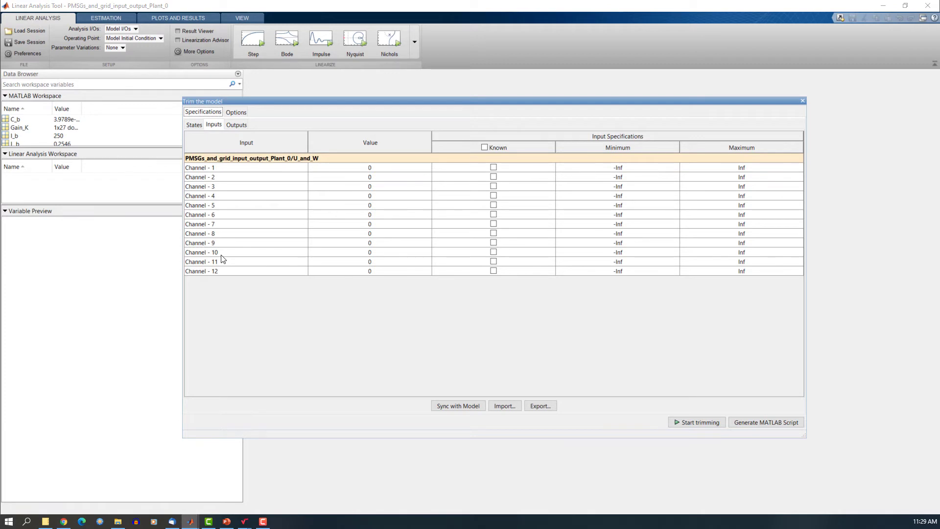
{"action": "left_click", "coordinate": [493, 272]}
{"action": "left_click", "coordinate": [380, 278]}
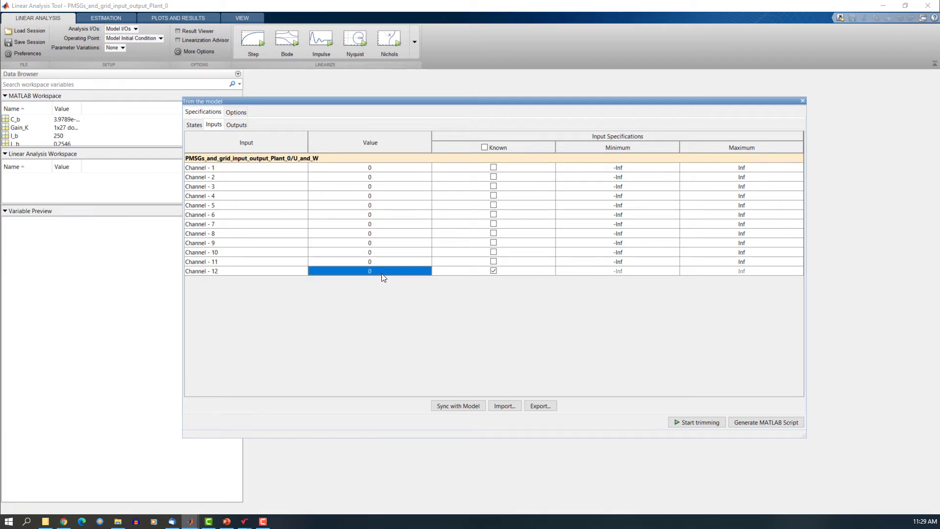
{"action": "left_click", "coordinate": [379, 274]}
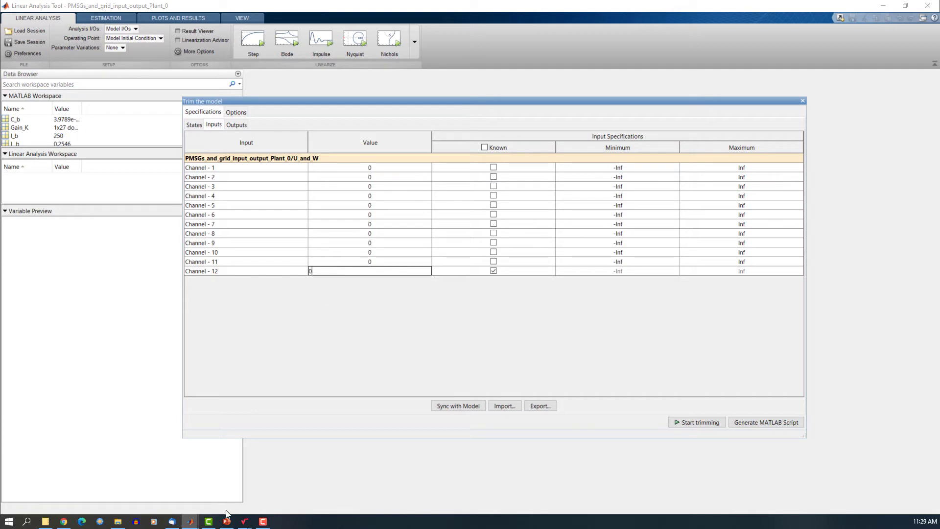
{"action": "left_click", "coordinate": [190, 521]}
{"action": "left_click", "coordinate": [193, 490]}
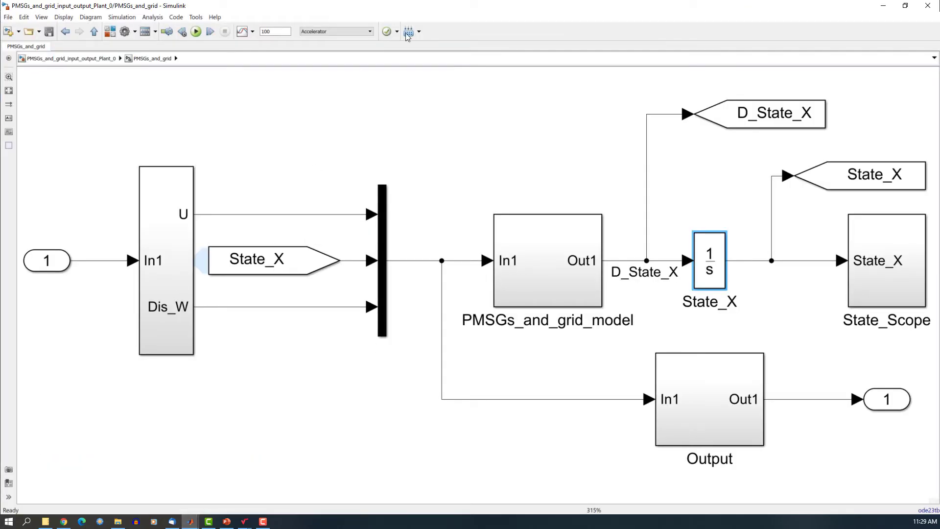
{"action": "left_click", "coordinate": [881, 9]}
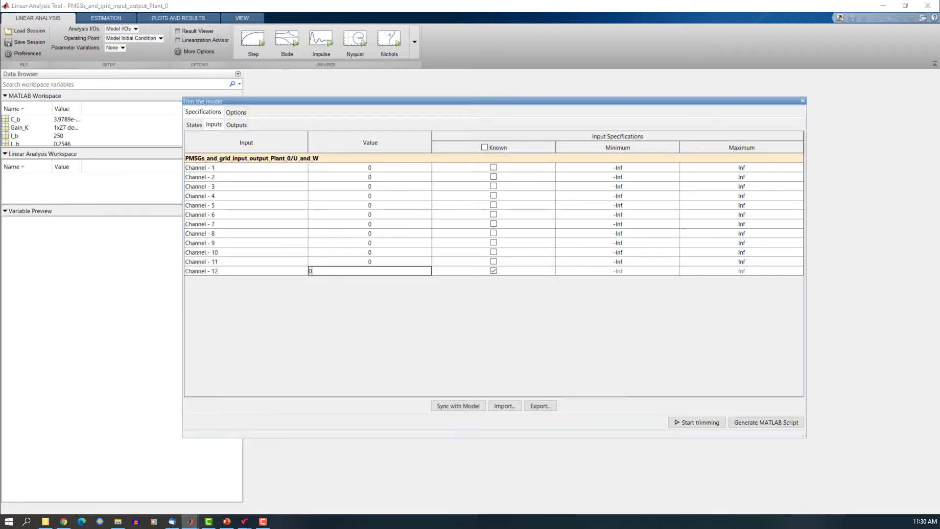
{"action": "type", "text": "1"}
{"action": "key", "text": "Up"}
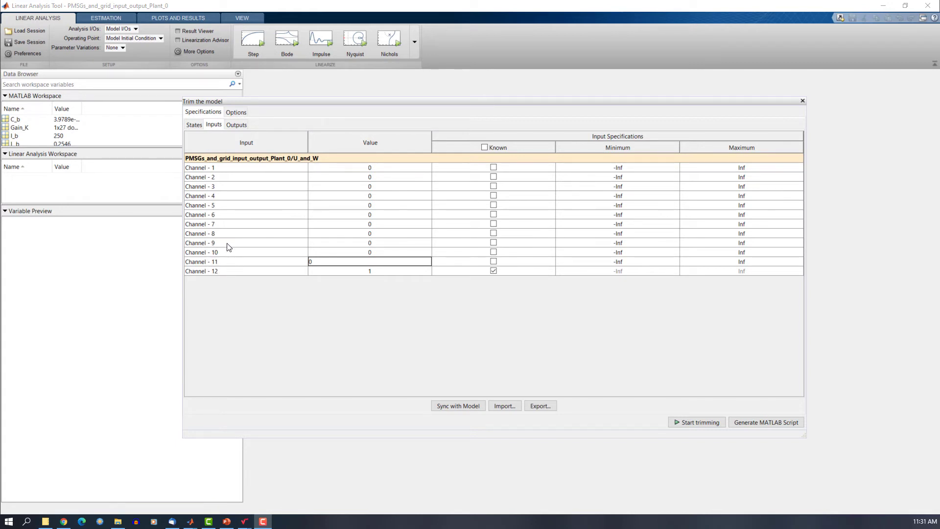
Set the trim input values to 5000 for Channel - 11 and 0.8 for Channel - 10 and Channel - 9.
{"action": "left_click", "coordinate": [376, 257]}
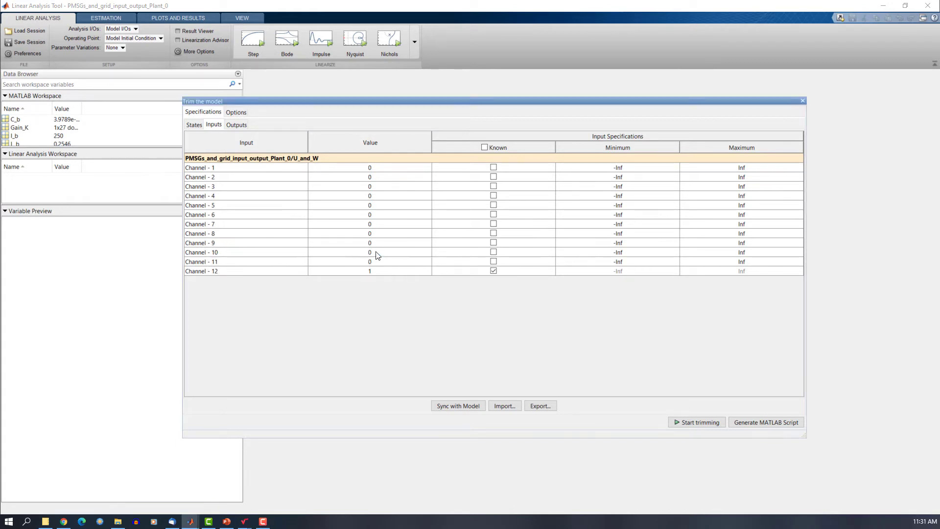
{"action": "double_click", "coordinate": [371, 263]}
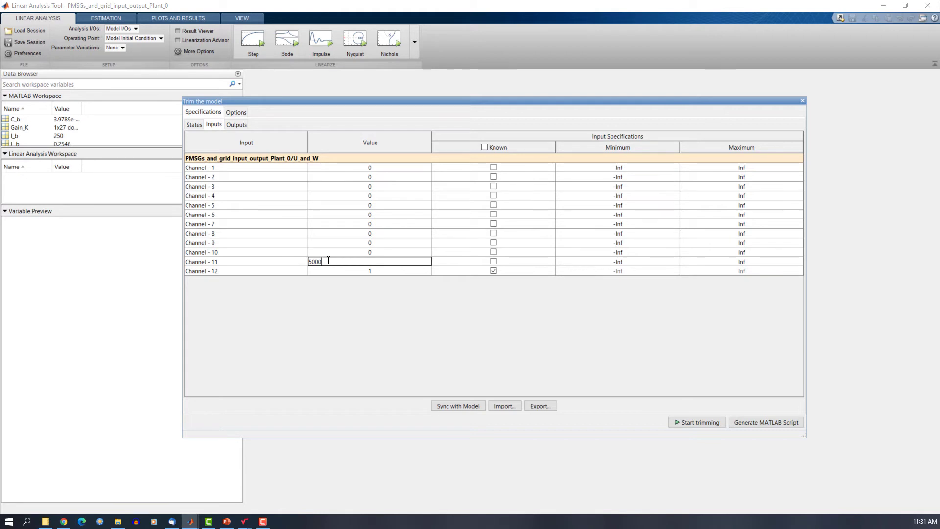
{"action": "double_click", "coordinate": [386, 252]}
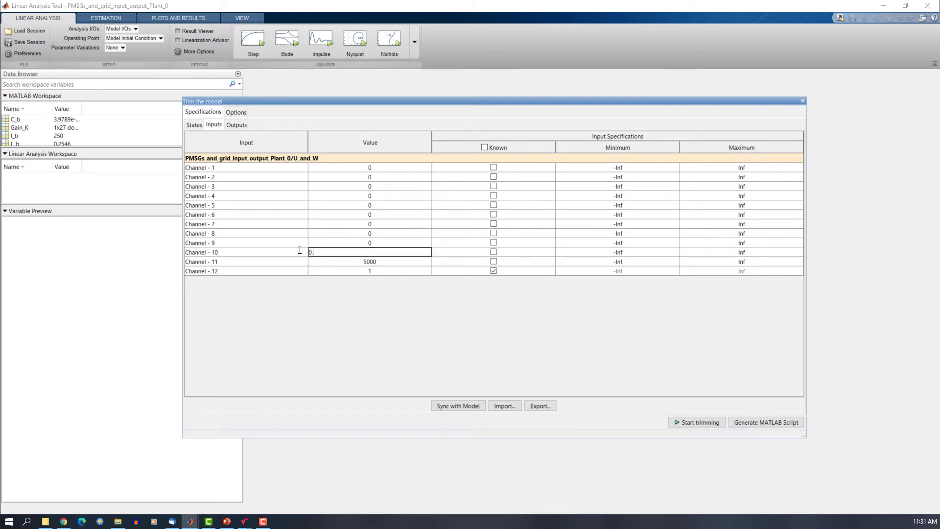
{"action": "double_click", "coordinate": [376, 242]}
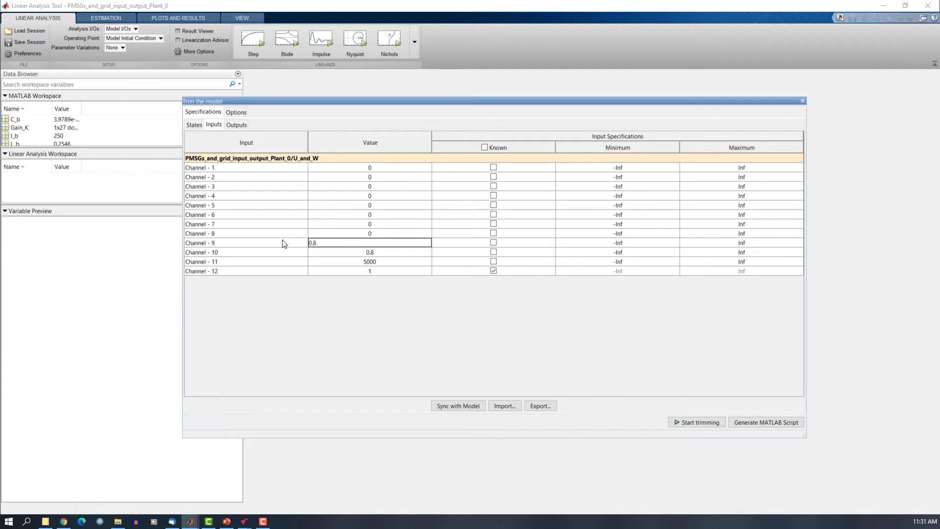
{"action": "key", "text": "Return"}
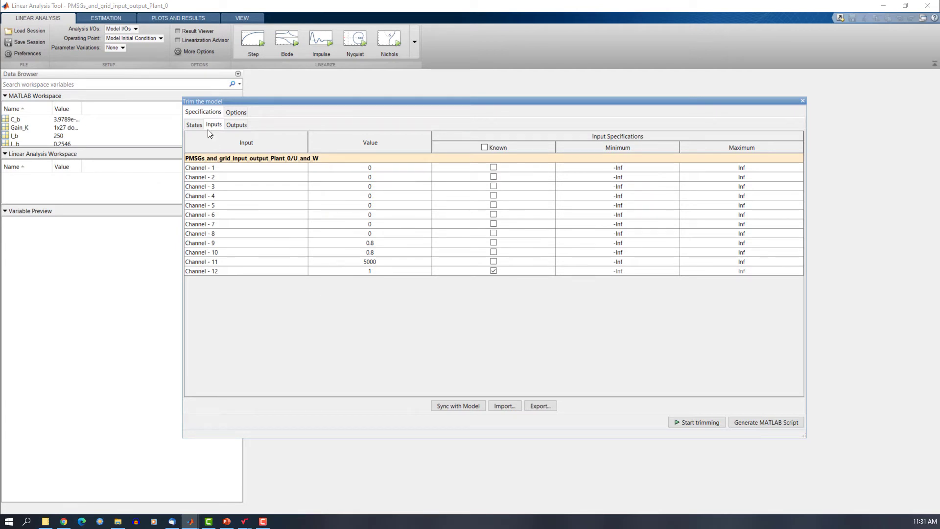
Review the state, input and output specifications of the trim setup, ending on the states.
{"action": "left_click", "coordinate": [195, 125]}
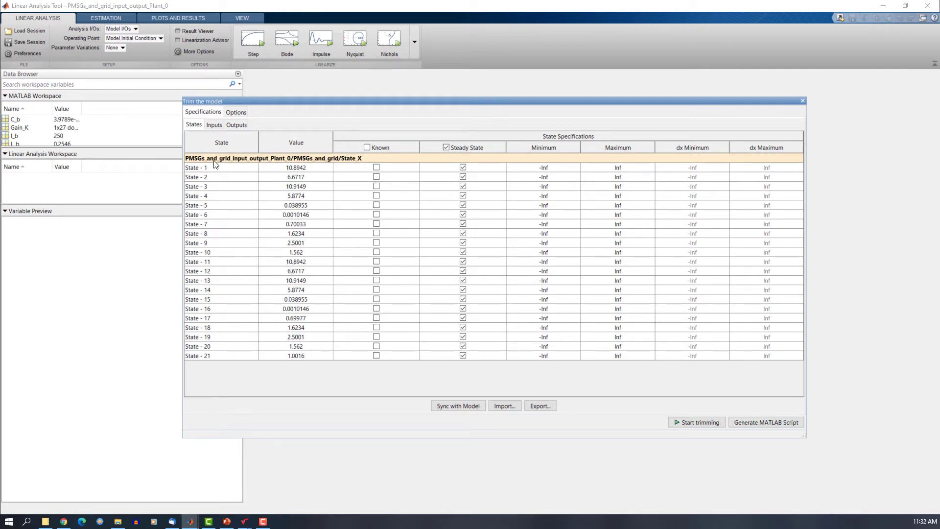
{"action": "left_click", "coordinate": [211, 125]}
{"action": "left_click", "coordinate": [236, 124]}
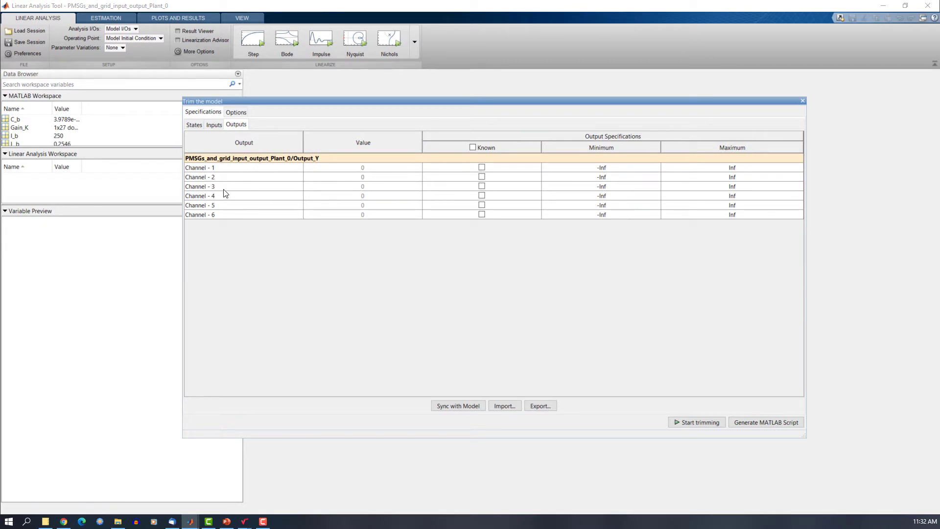
{"action": "left_click", "coordinate": [214, 125]}
{"action": "left_click", "coordinate": [201, 124]}
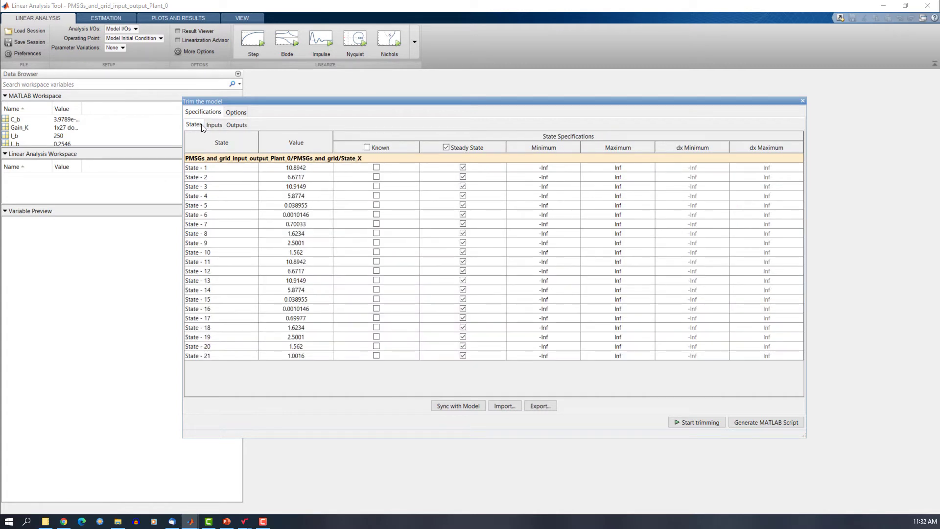
Mark State - 20 and State - 10 as known in the trim specifications, and return to the input specifications.
{"action": "left_click", "coordinate": [296, 349]}
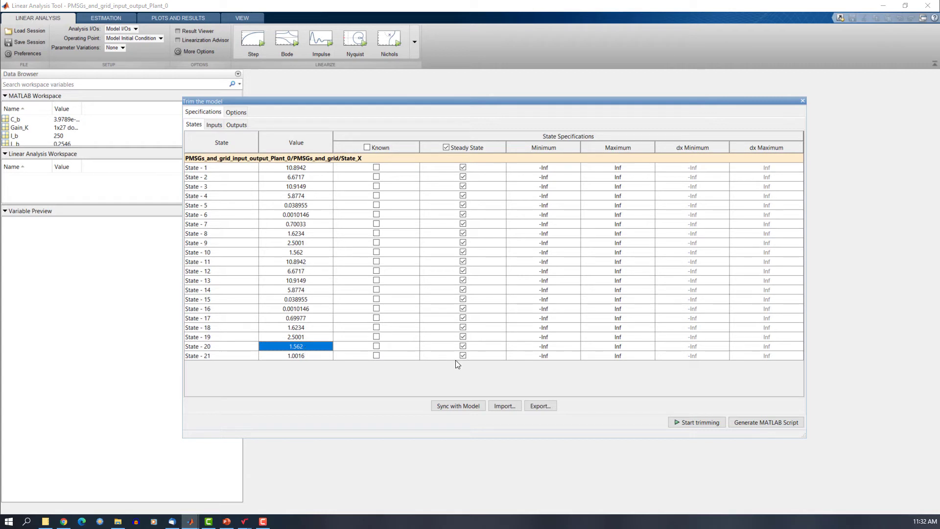
{"action": "left_click", "coordinate": [376, 348]}
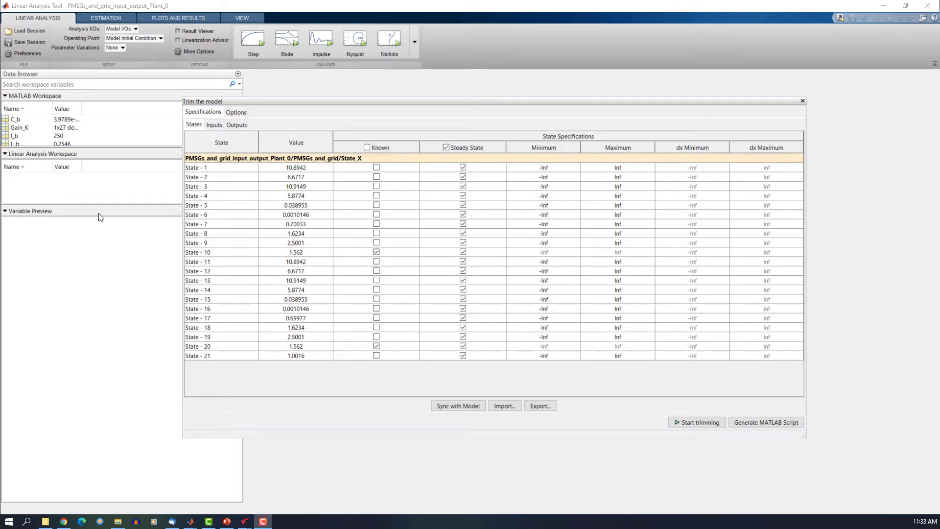
{"action": "left_click", "coordinate": [211, 126]}
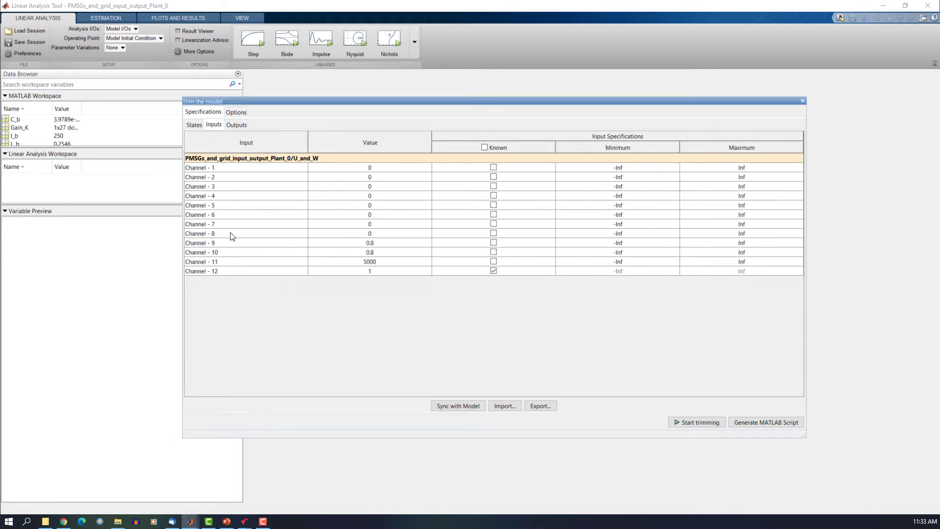
Mark input Channel - 11, Channel - 10 and Channel - 9 as known in the trim specifications.
{"action": "left_click", "coordinate": [493, 261]}
{"action": "left_click", "coordinate": [494, 252]}
{"action": "left_click", "coordinate": [494, 242]}
Switch to MathType and compare the state-space equations with separate U and W inputs against the standard form with B and D matrices.
{"action": "mouse_move", "coordinate": [245, 525]}
{"action": "left_click", "coordinate": [275, 480]}
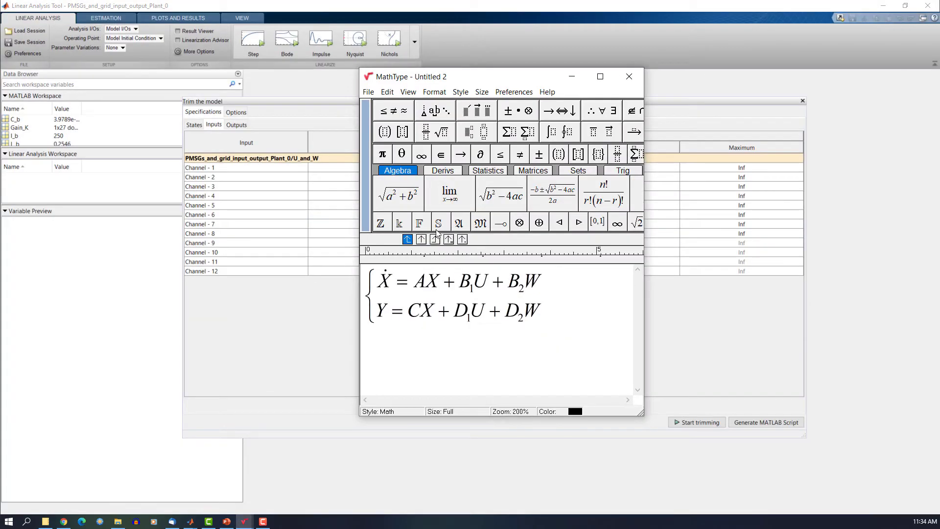
{"action": "left_click", "coordinate": [433, 284]}
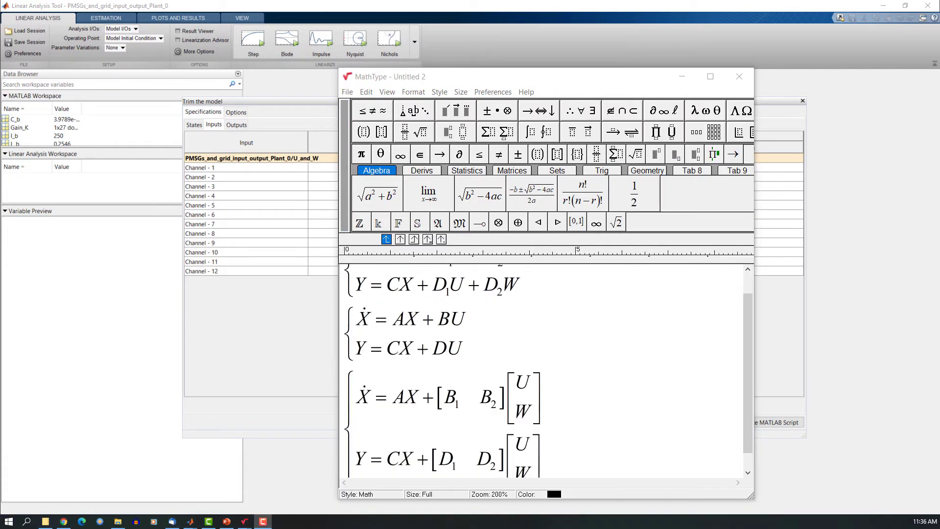
{"action": "scroll", "coordinate": [496, 361], "scroll_direction": "up", "scroll_amount": 1}
{"action": "left_click", "coordinate": [475, 361]}
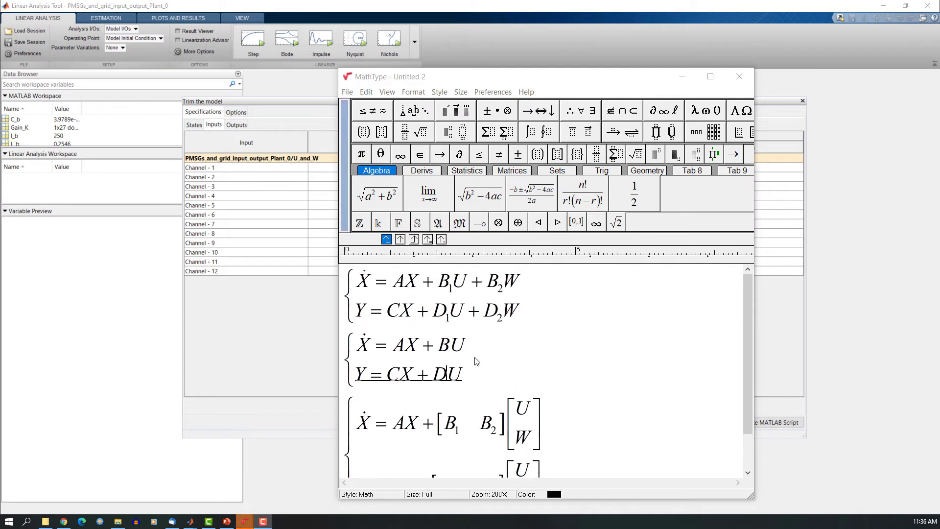
{"action": "left_click", "coordinate": [478, 359]}
{"action": "left_click_drag", "start_coordinate": [465, 374], "coordinate": [349, 355]}
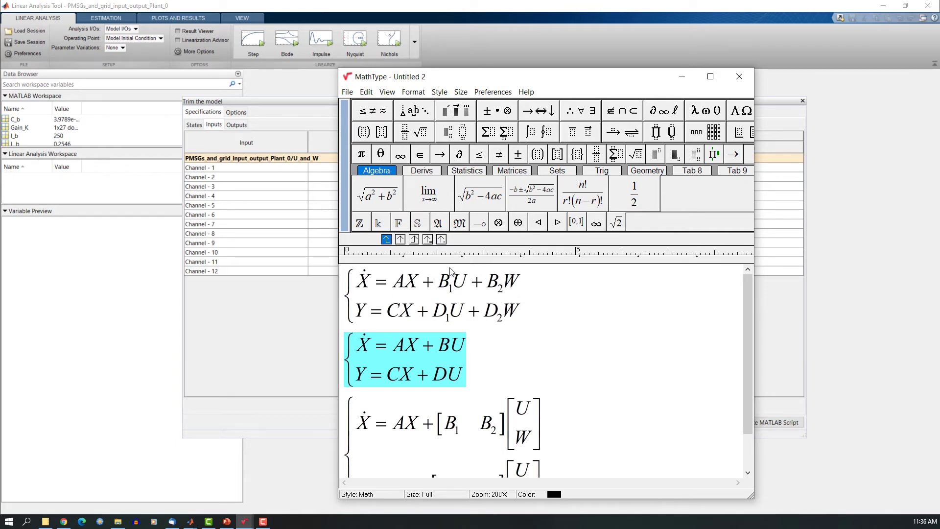
{"action": "scroll", "coordinate": [490, 345], "scroll_direction": "down", "scroll_amount": 1}
{"action": "scroll", "coordinate": [490, 345], "scroll_direction": "down", "scroll_amount": 2}
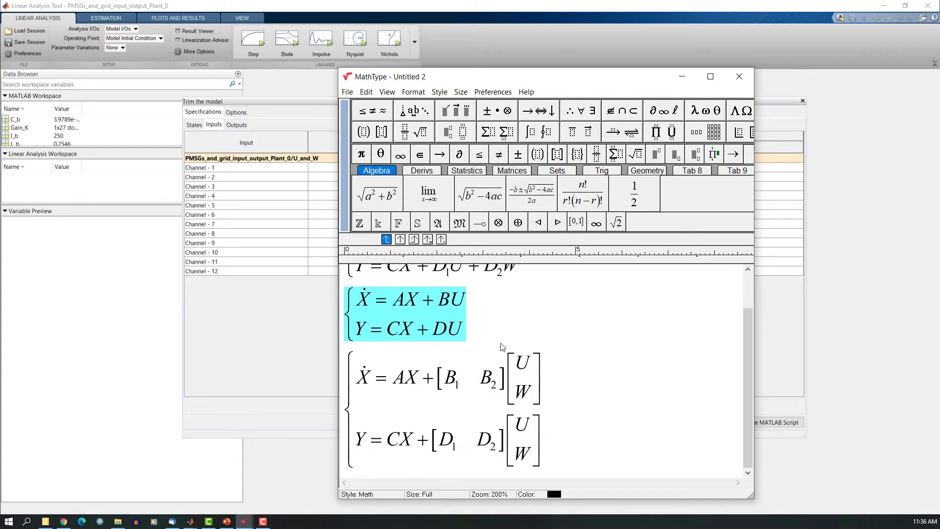
Examine the combined state-space form with the [B1 B2] and [D1 D2] matrices and the stacked U and W input vector.
{"action": "left_click", "coordinate": [573, 436]}
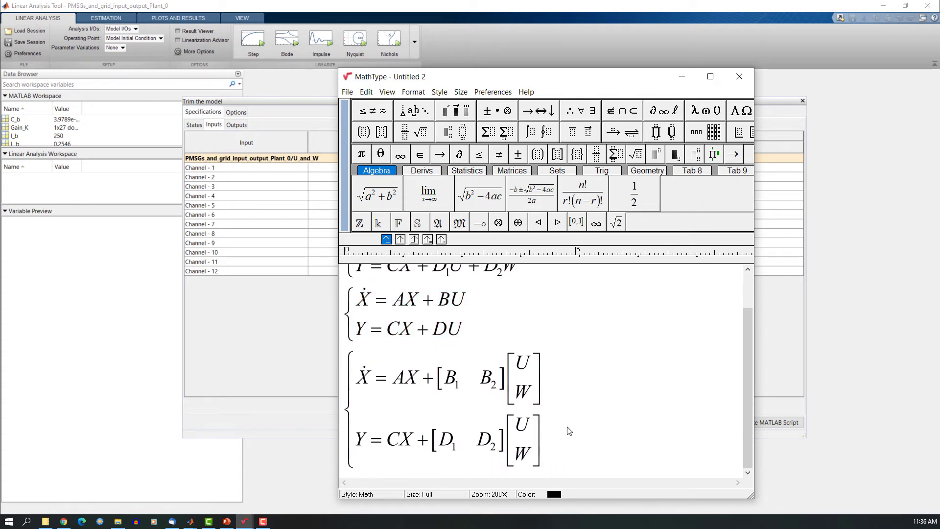
{"action": "left_click_drag", "start_coordinate": [499, 421], "coordinate": [363, 416]}
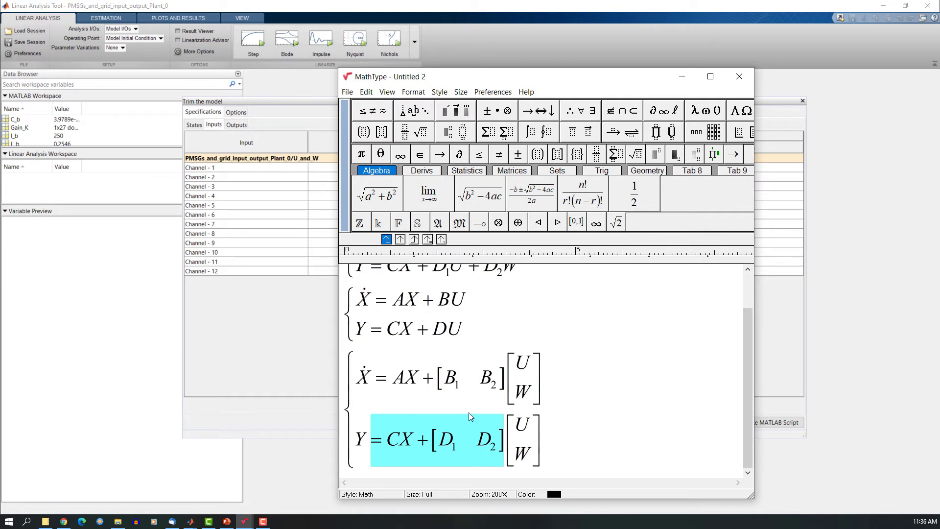
{"action": "left_click", "coordinate": [529, 389]}
{"action": "left_click_drag", "start_coordinate": [529, 389], "coordinate": [522, 370]}
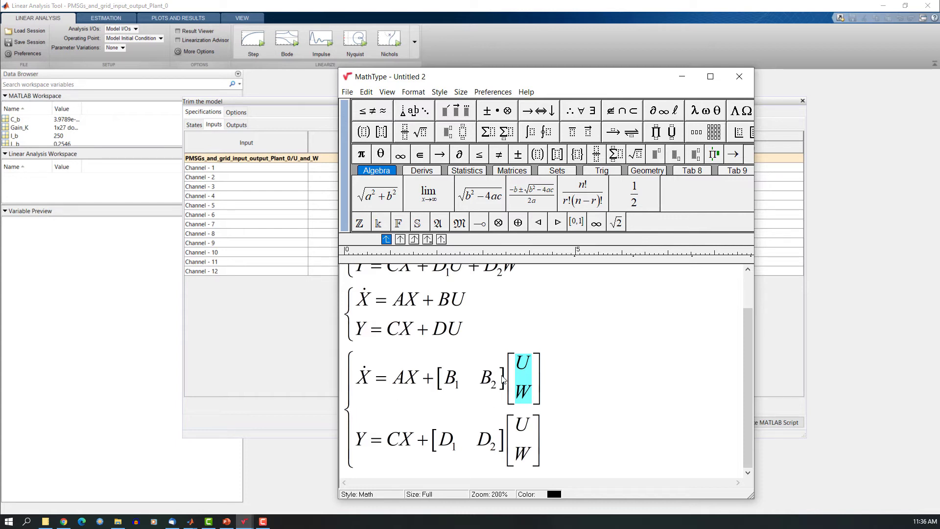
{"action": "left_click", "coordinate": [468, 381]}
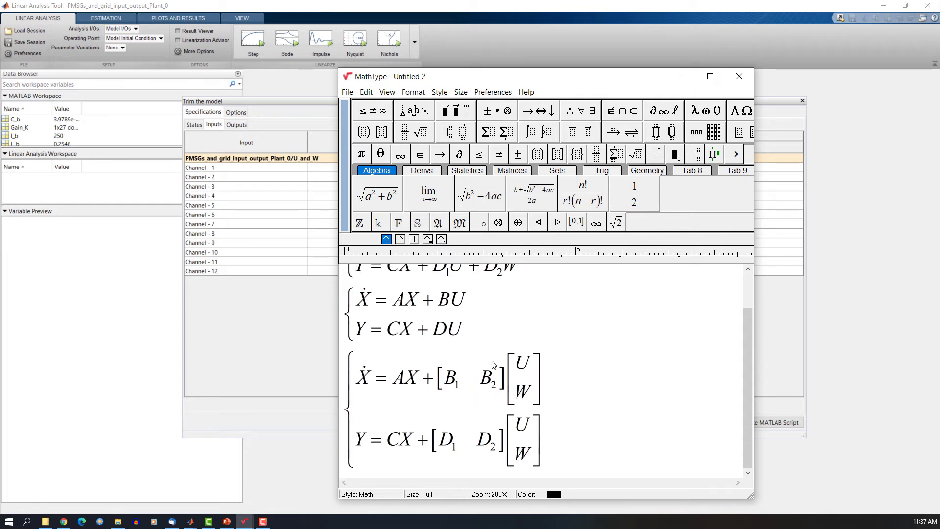
Return to the Linear Analysis Tool and review the trim setup's state specifications and optimization options.
{"action": "left_click", "coordinate": [253, 348]}
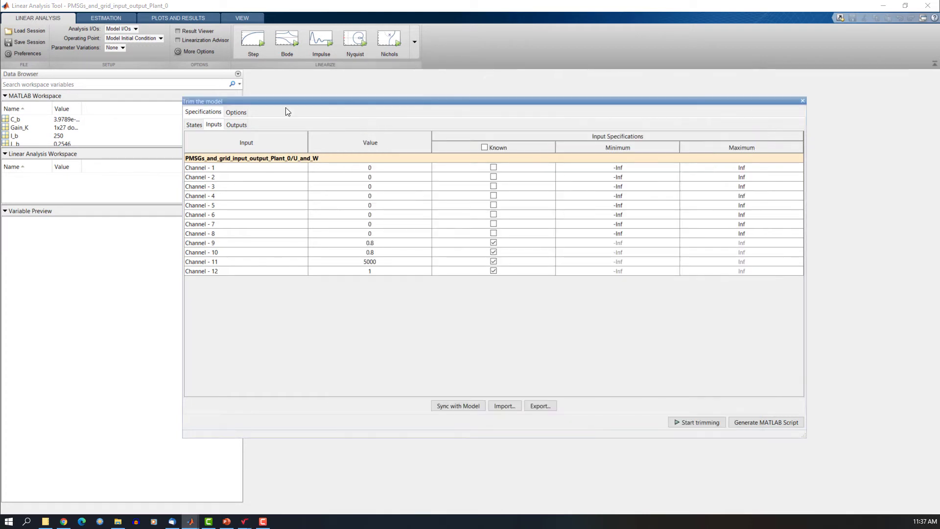
{"action": "left_click", "coordinate": [194, 124]}
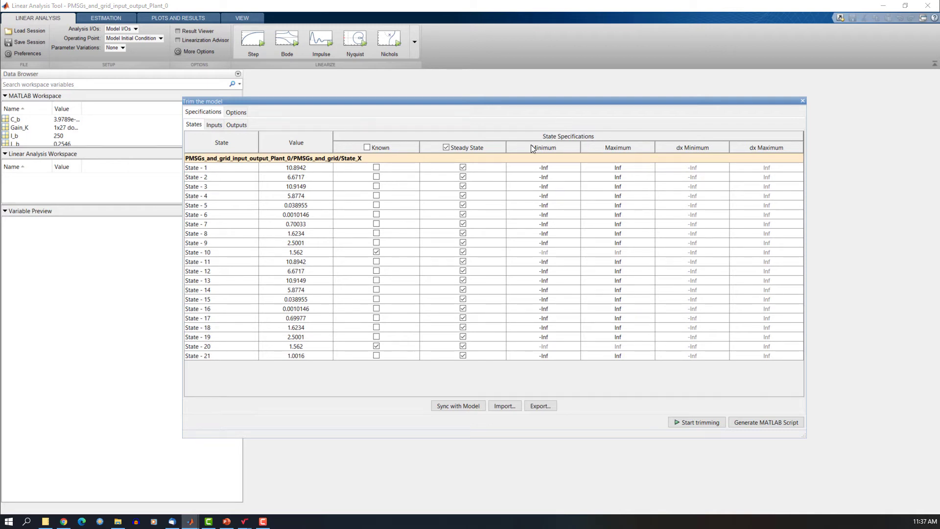
{"action": "left_click", "coordinate": [240, 116]}
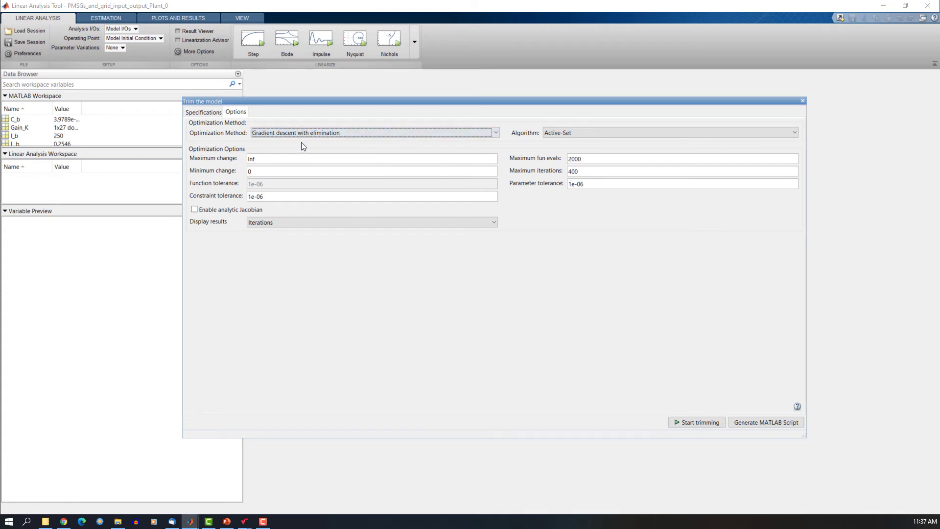
{"action": "left_click", "coordinate": [206, 112]}
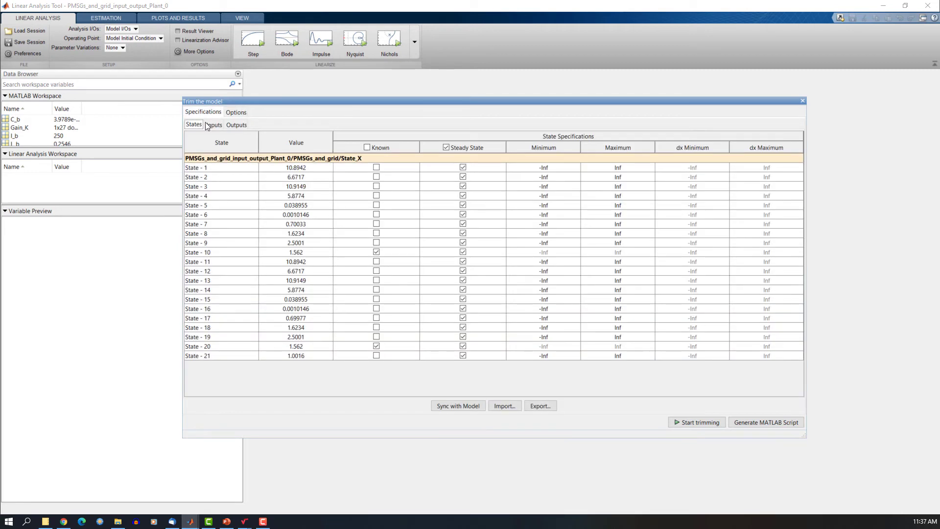
Start trimming the model, read the messages in the enlarged trim progress viewer, and close the viewer.
{"action": "left_click", "coordinate": [692, 421]}
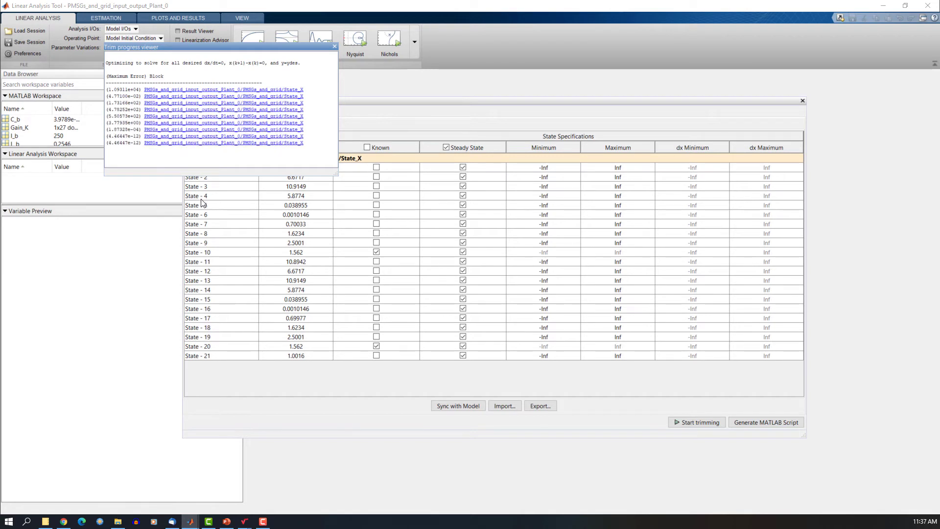
{"action": "left_click_drag", "start_coordinate": [336, 173], "coordinate": [384, 275]}
{"action": "left_click_drag", "start_coordinate": [256, 157], "coordinate": [101, 155]}
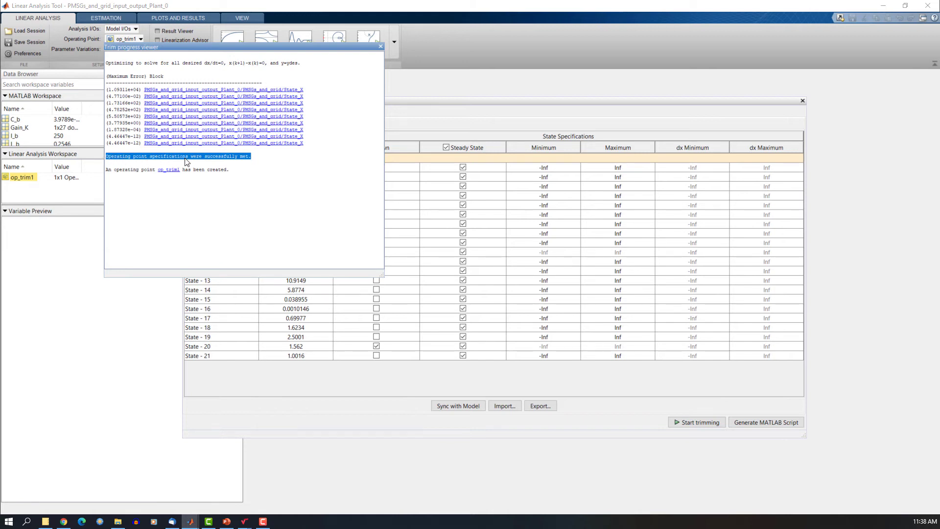
{"action": "left_click", "coordinate": [202, 162]}
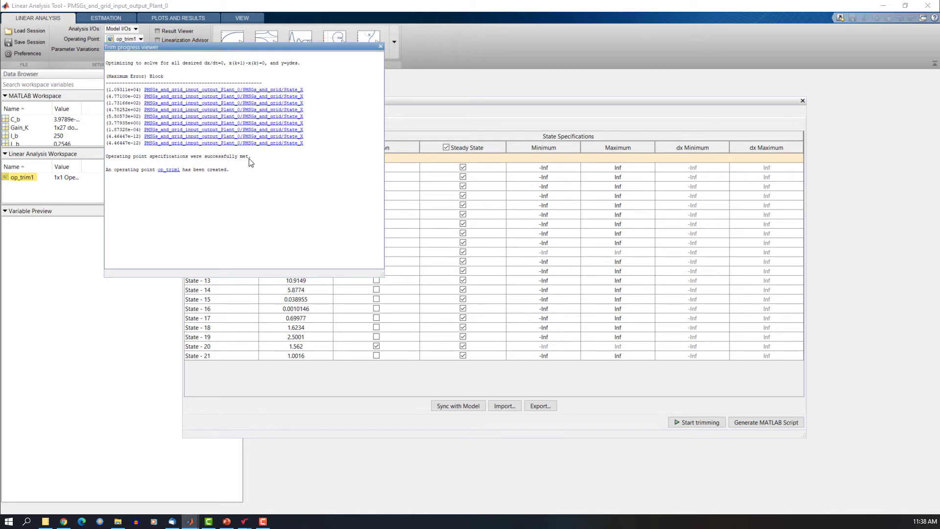
{"action": "left_click", "coordinate": [57, 188]}
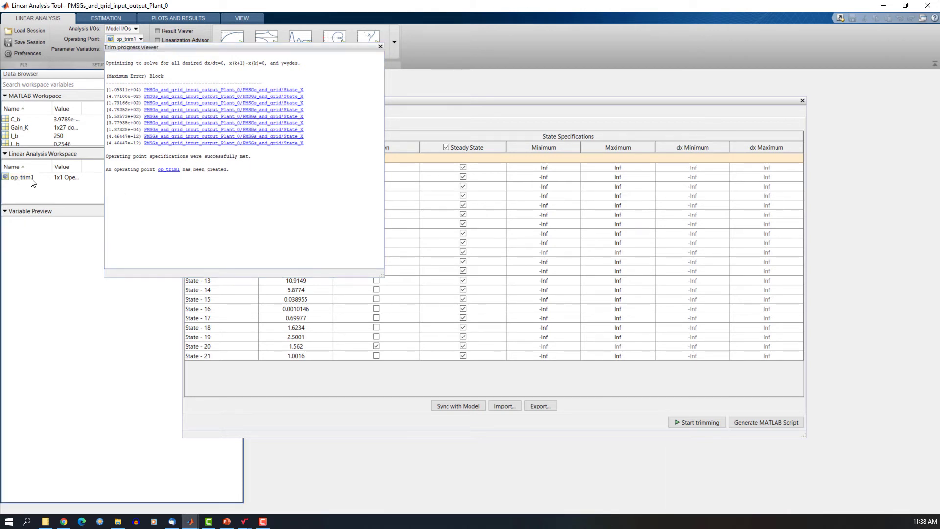
{"action": "left_click", "coordinate": [380, 46]}
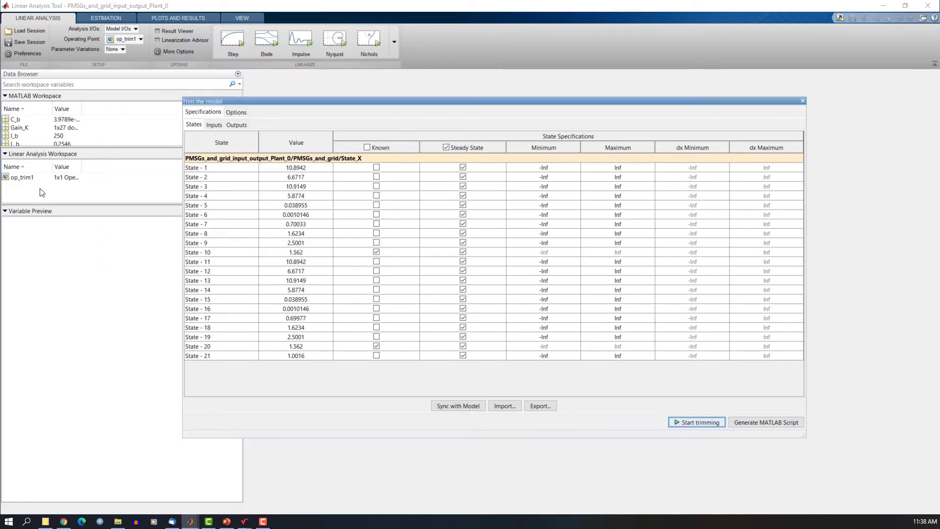
Open the details of the operating point op_trim1 and arrange its window below the trim specifications to view both together.
{"action": "left_click", "coordinate": [23, 177]}
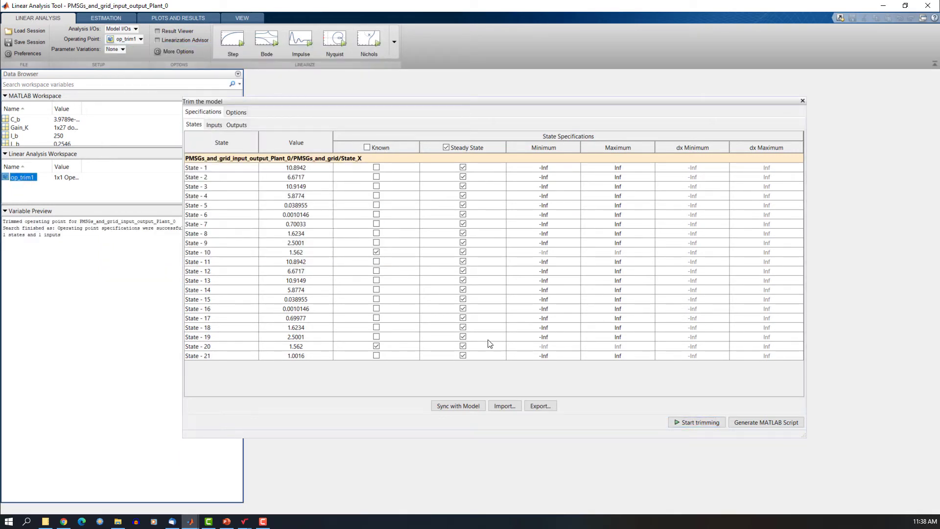
{"action": "left_click_drag", "start_coordinate": [475, 293], "coordinate": [873, 445]}
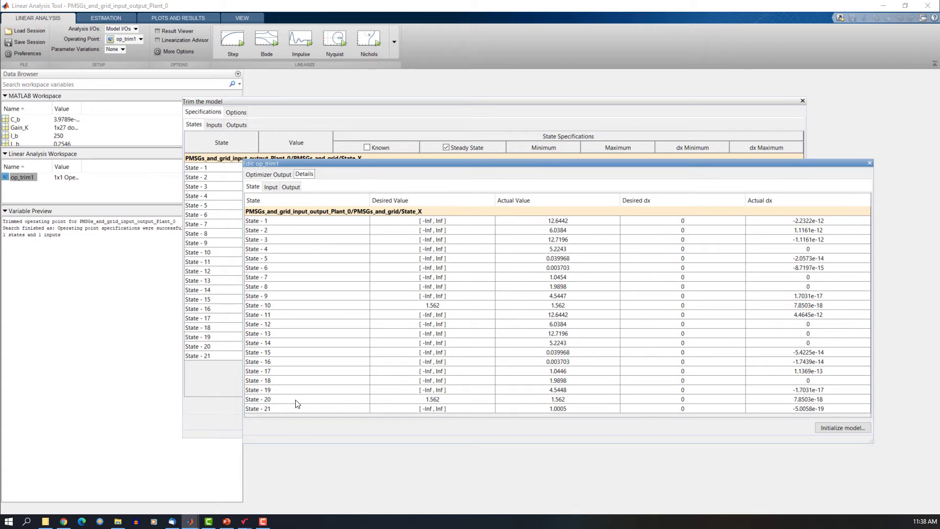
{"action": "left_click", "coordinate": [431, 402]}
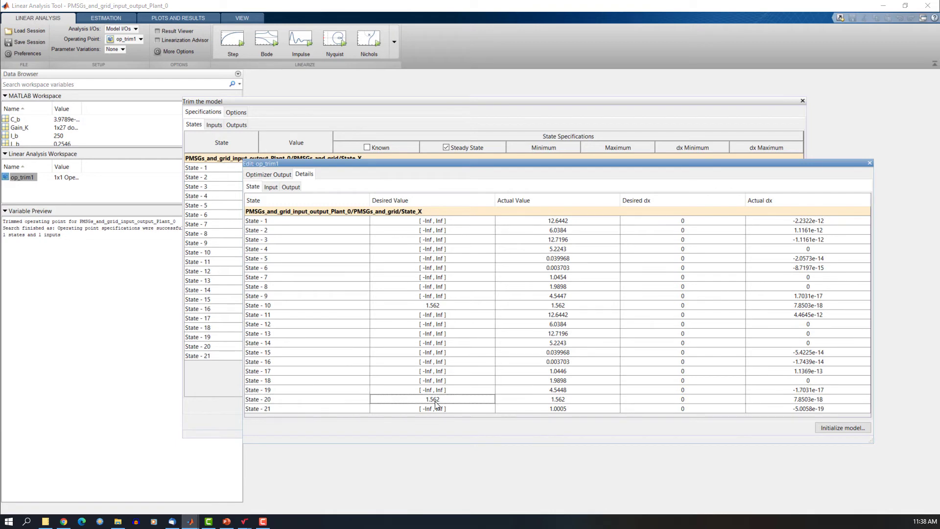
{"action": "left_click_drag", "start_coordinate": [414, 163], "coordinate": [235, 201]}
{"action": "left_click_drag", "start_coordinate": [467, 151], "coordinate": [479, 101]}
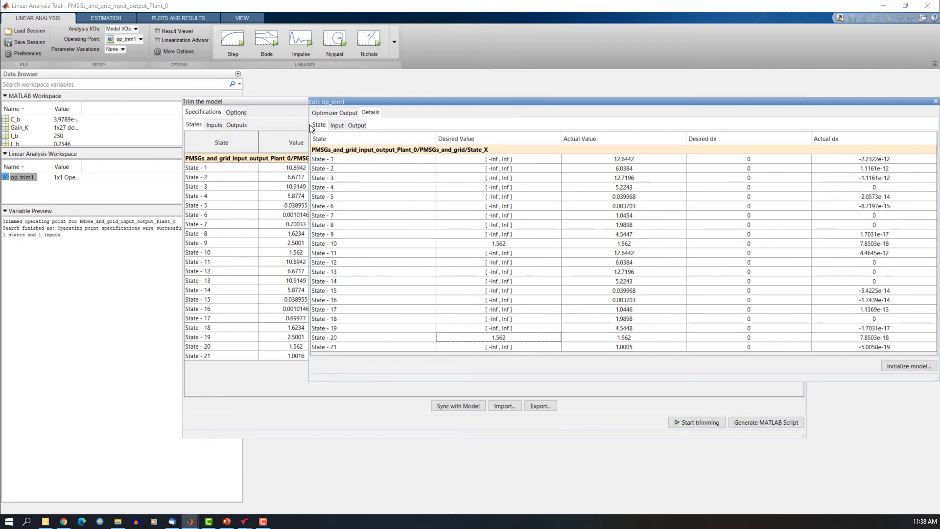
{"action": "left_click_drag", "start_coordinate": [483, 102], "coordinate": [352, 233]}
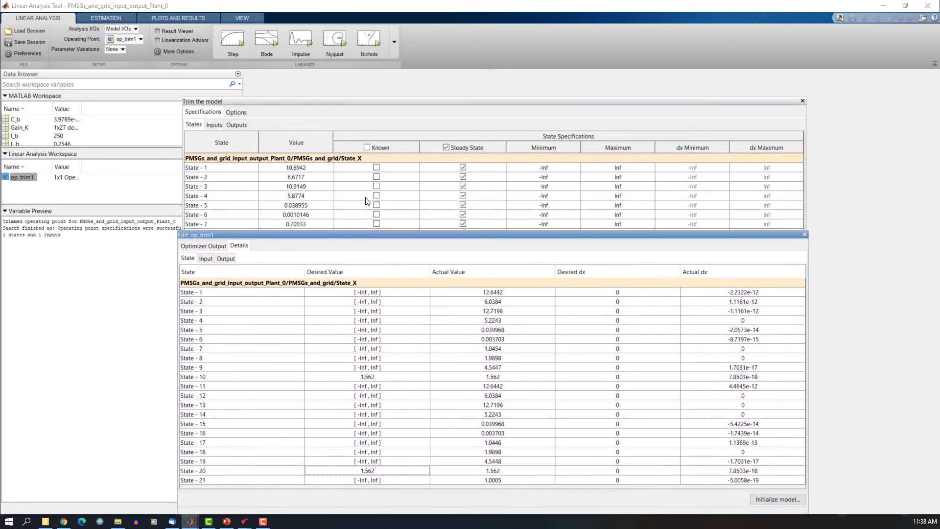
{"action": "left_click_drag", "start_coordinate": [415, 102], "coordinate": [413, 35]}
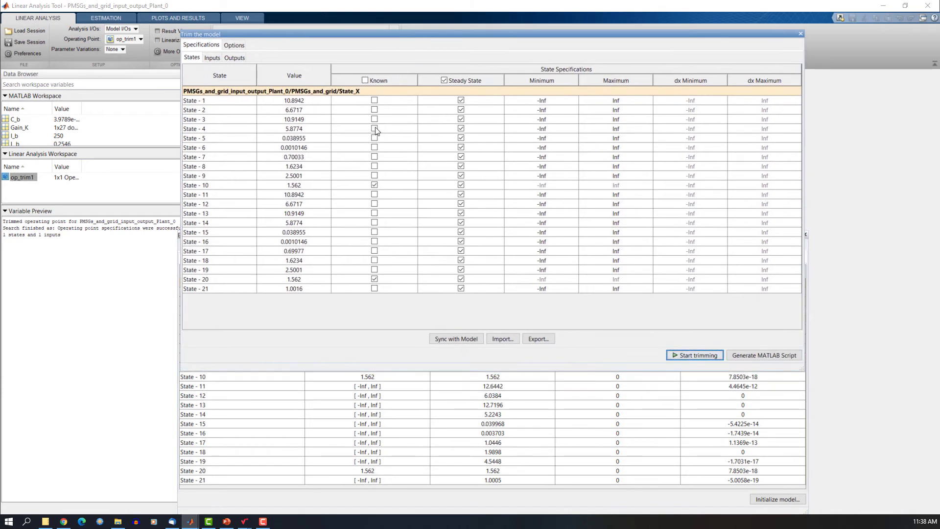
Compare the desired values of State - 10 and State - 20 in op_trim1 with the trim state specifications.
{"action": "left_click", "coordinate": [260, 494]}
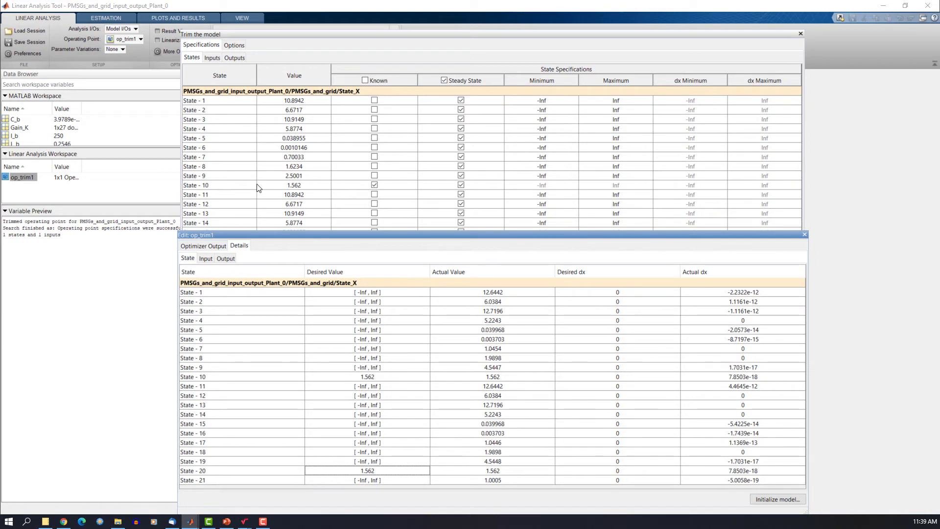
{"action": "left_click", "coordinate": [369, 377]}
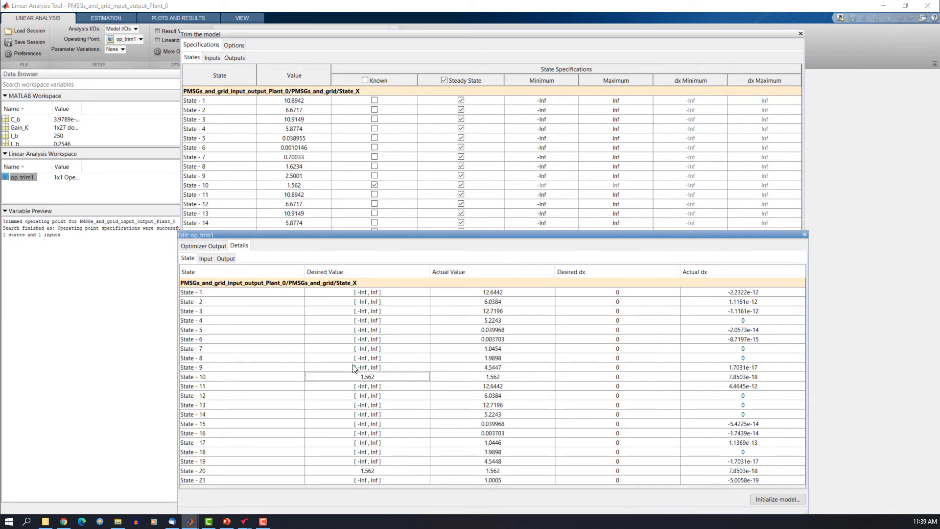
{"action": "left_click", "coordinate": [203, 194]}
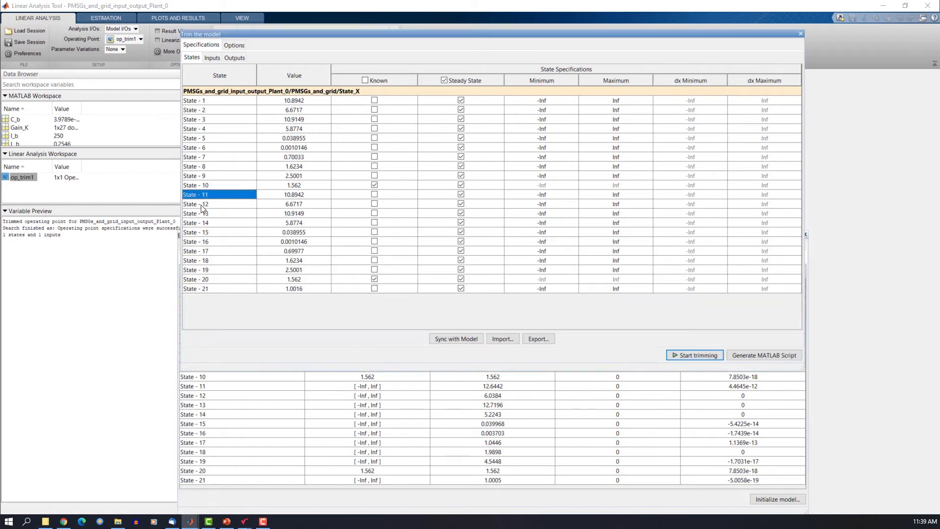
{"action": "left_click", "coordinate": [198, 281]}
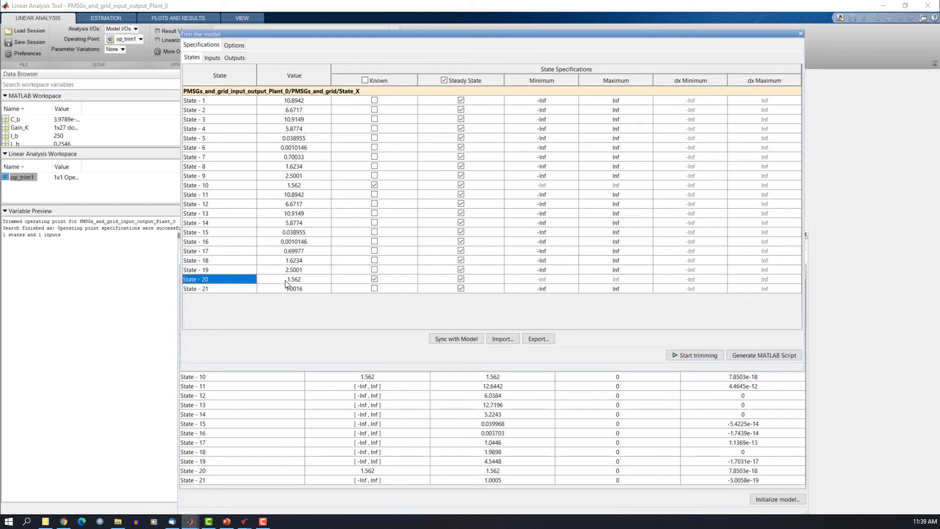
{"action": "left_click", "coordinate": [376, 472]}
Compare the inputs and outputs of op_trim1 with the trim specifications, and close both windows.
{"action": "left_click", "coordinate": [205, 259]}
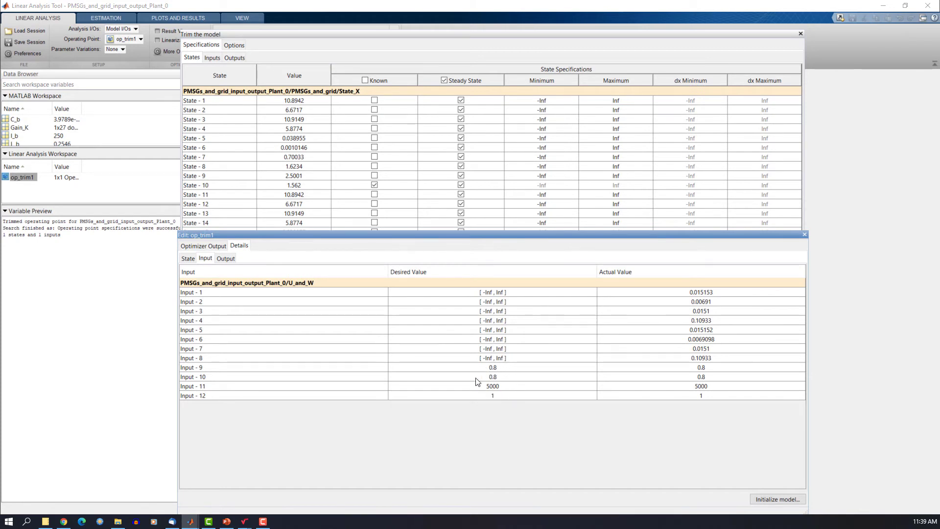
{"action": "left_click", "coordinate": [211, 59]}
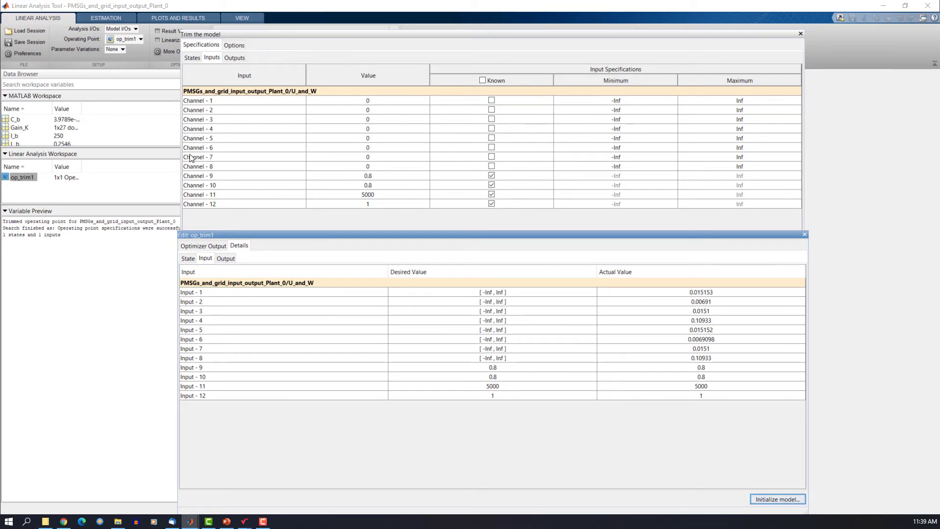
{"action": "left_click", "coordinate": [232, 60]}
{"action": "left_click", "coordinate": [297, 439]}
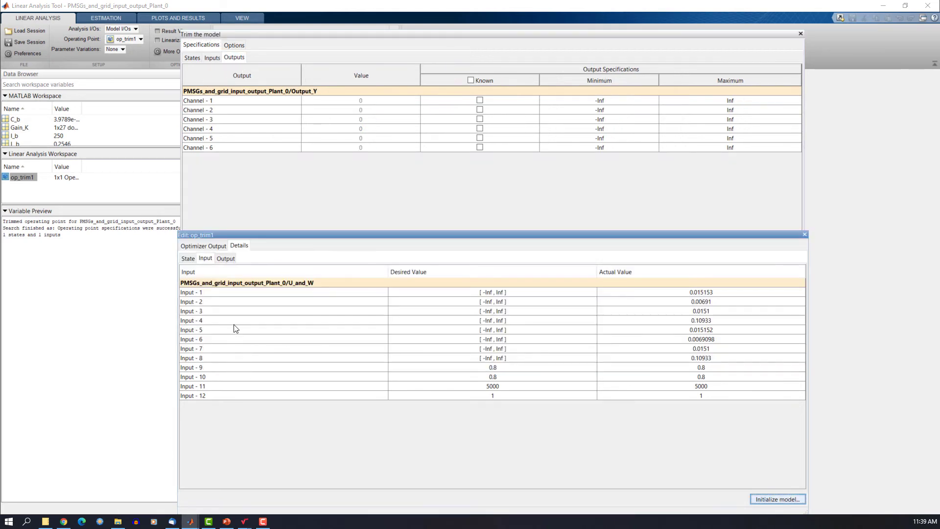
{"action": "left_click", "coordinate": [225, 258]}
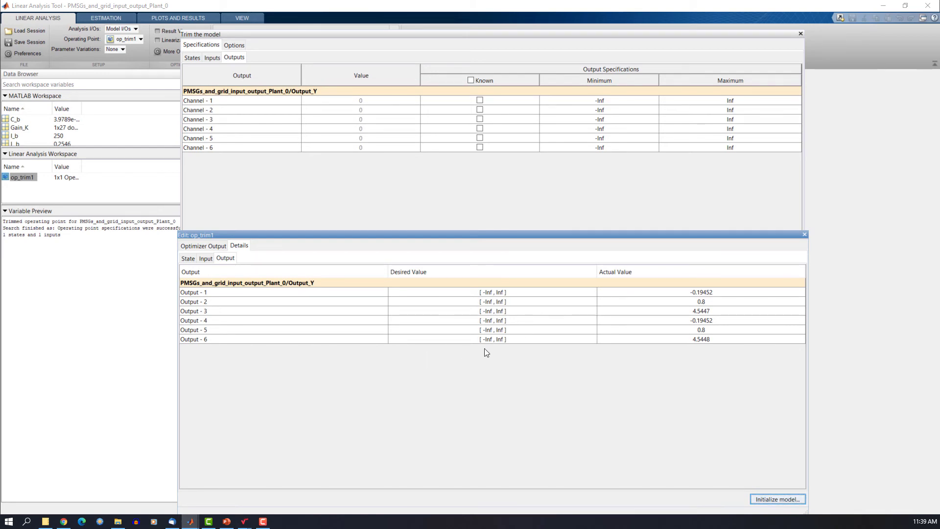
{"action": "left_click", "coordinate": [221, 175]}
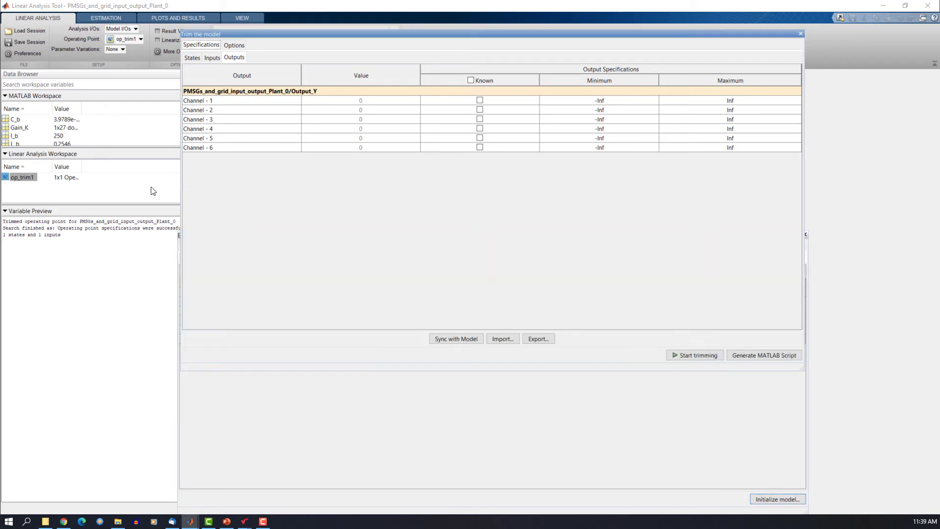
{"action": "left_click", "coordinate": [395, 412]}
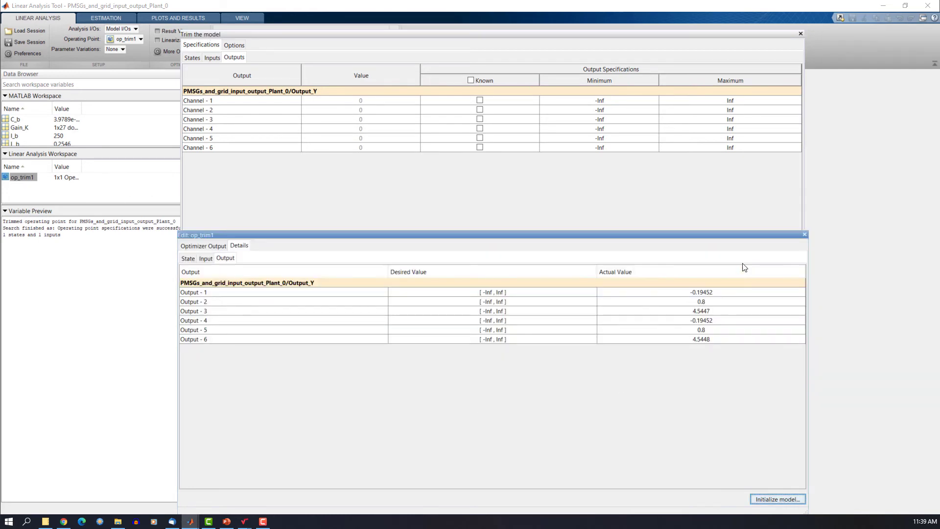
{"action": "left_click", "coordinate": [806, 233]}
{"action": "left_click", "coordinate": [800, 34]}
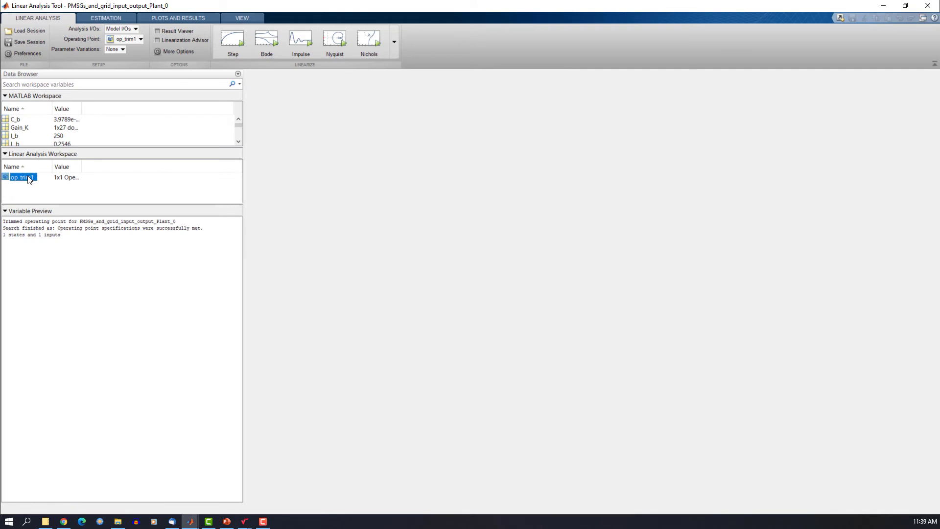
Set the analysis I/Os to Root Level Inports and Outports, checking the U_and_W and Output_Y ports at the Simulink model's top level.
{"action": "left_click", "coordinate": [118, 29]}
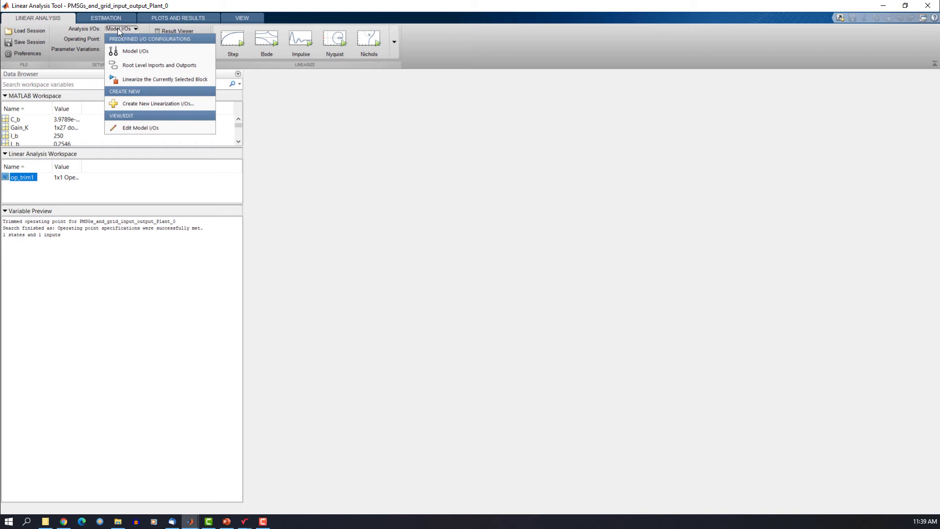
{"action": "left_click", "coordinate": [141, 64]}
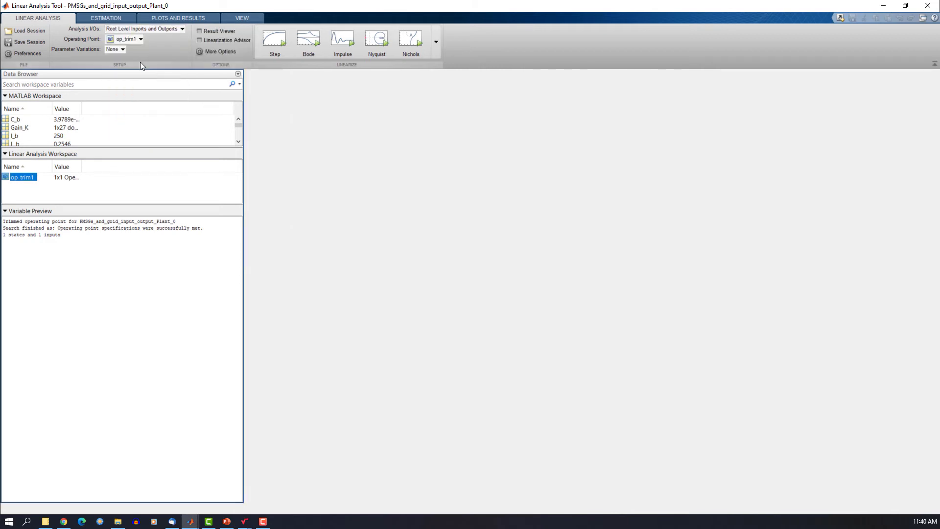
{"action": "left_click", "coordinate": [190, 522]}
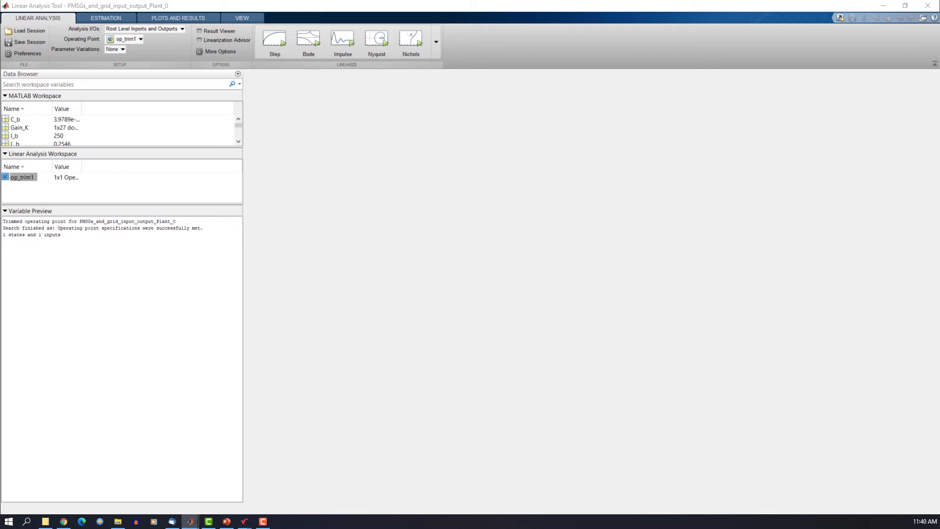
{"action": "left_click_drag", "start_coordinate": [563, 528], "coordinate": [491, 3]}
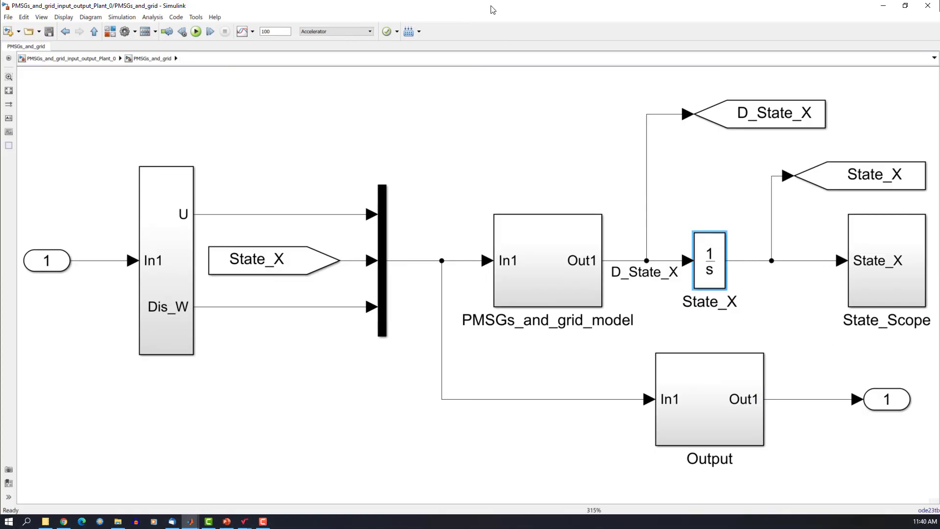
{"action": "left_click", "coordinate": [82, 61]}
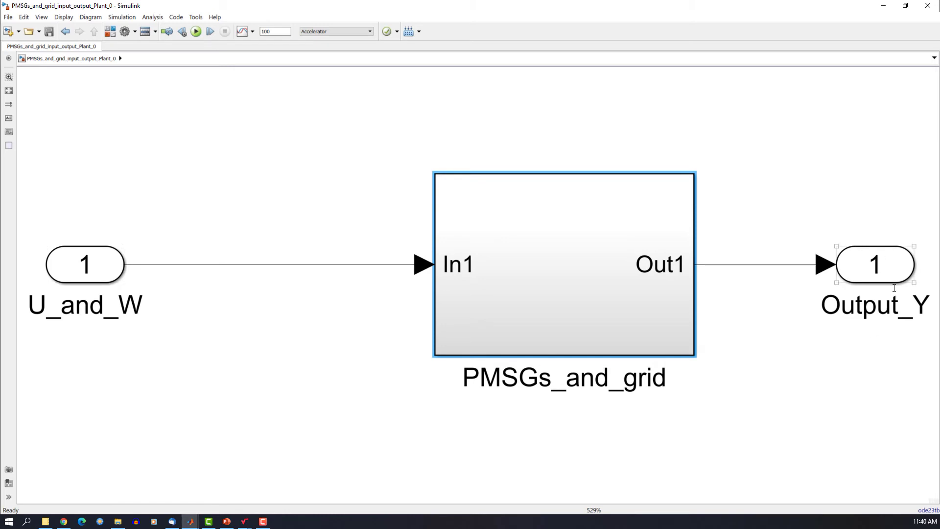
{"action": "left_click", "coordinate": [883, 8]}
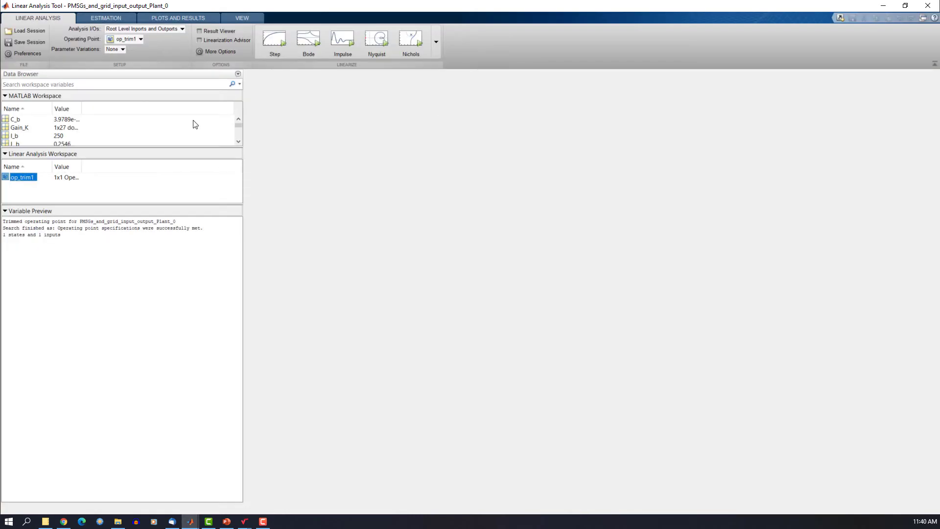
{"action": "left_click", "coordinate": [152, 28]}
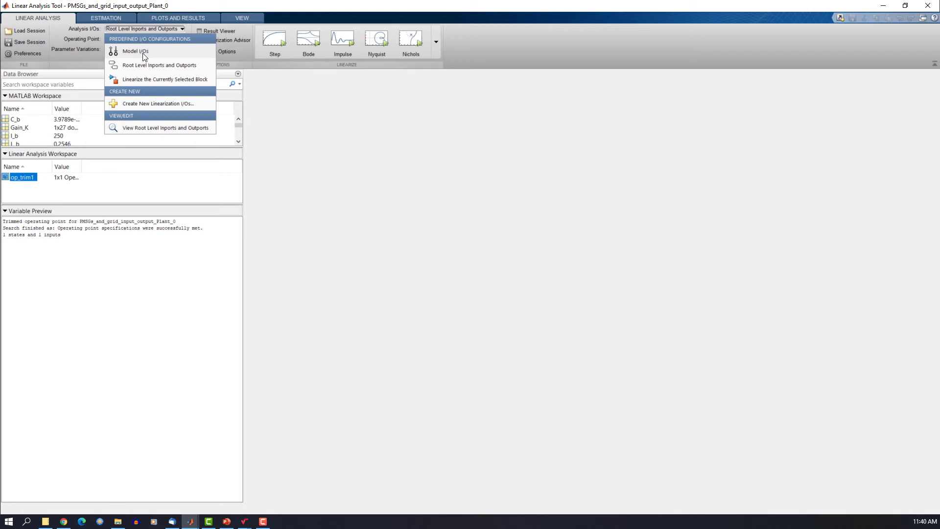
{"action": "left_click", "coordinate": [151, 69]}
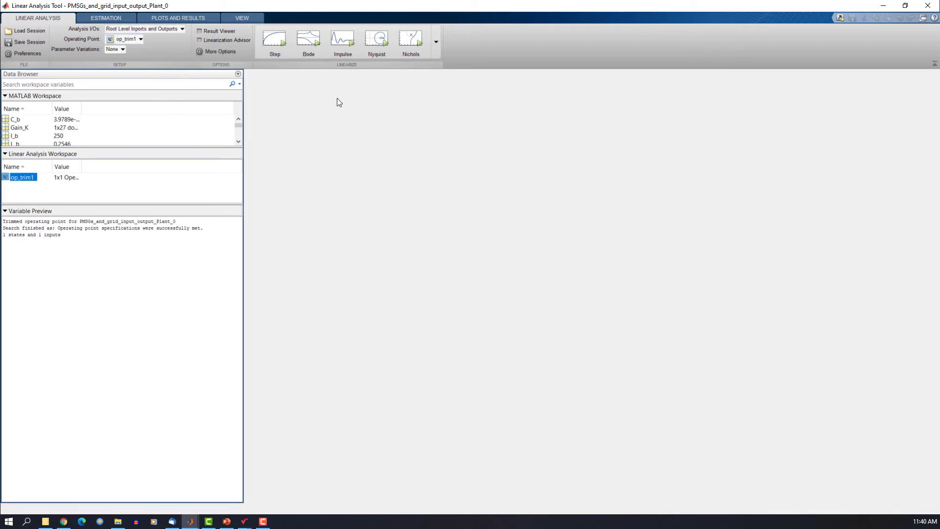
Linearize the model around op_trim1 without a plot and preview the resulting linear system.
{"action": "left_click", "coordinate": [436, 51]}
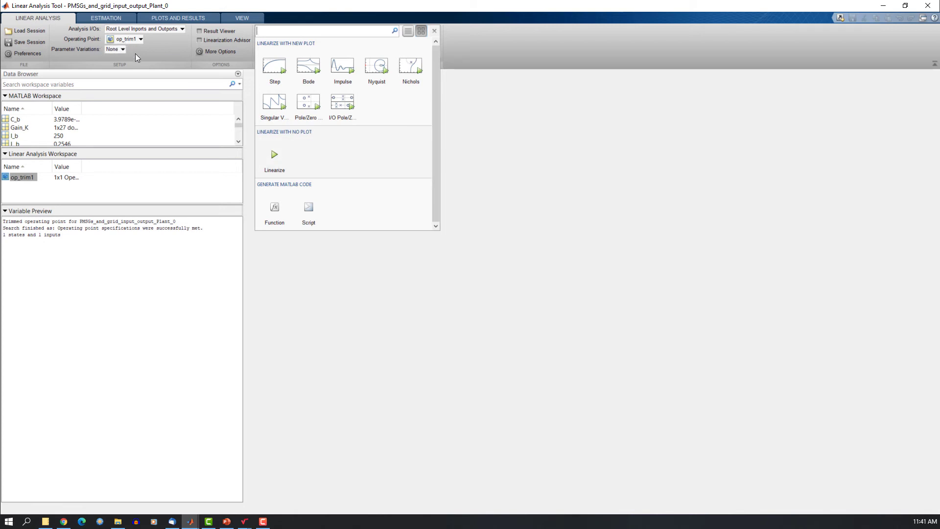
{"action": "left_click", "coordinate": [273, 156]}
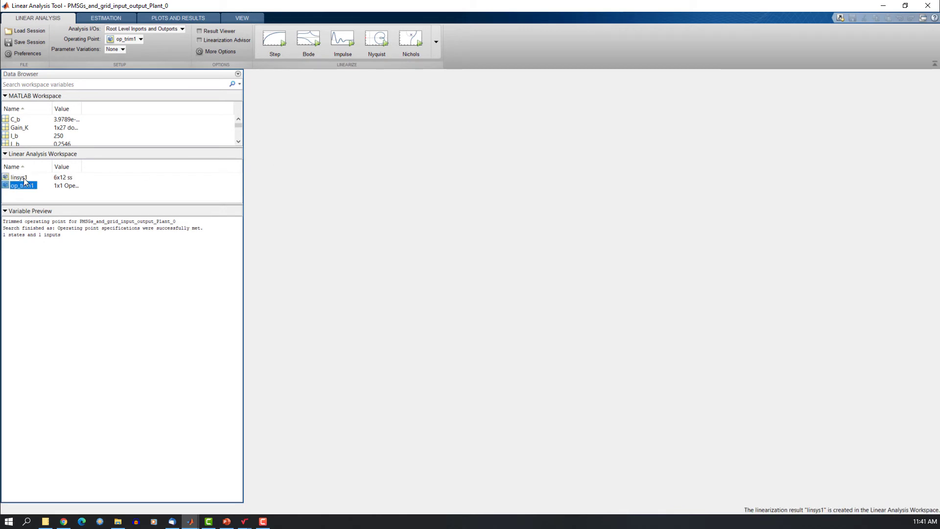
{"action": "left_click", "coordinate": [24, 178]}
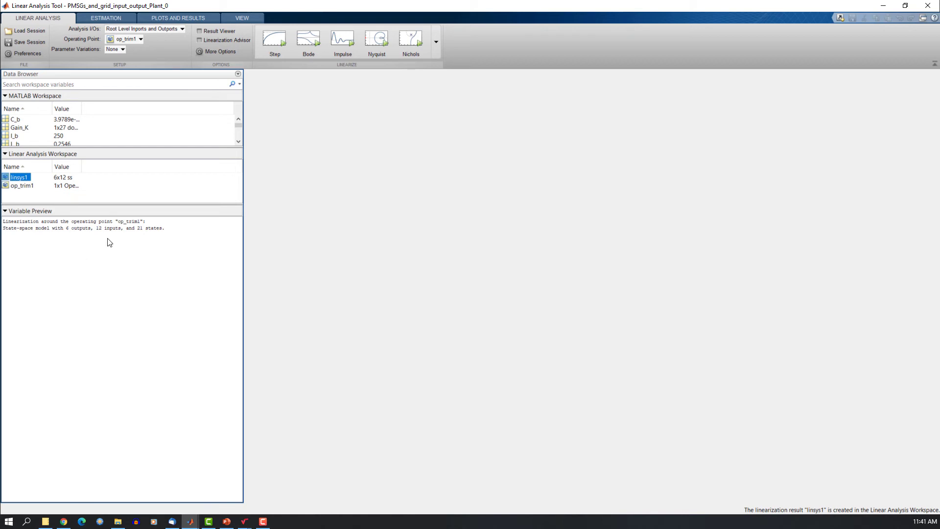
{"action": "left_click", "coordinate": [24, 187]}
Copy linsys1 and op_trim1 together into the MATLAB workspace and check both variables in the main MATLAB window.
{"action": "left_click", "coordinate": [24, 176]}
{"action": "left_click", "coordinate": [24, 186], "text": "ctrl"}
{"action": "left_click_drag", "start_coordinate": [21, 180], "coordinate": [83, 103]}
{"action": "left_click", "coordinate": [884, 6]}
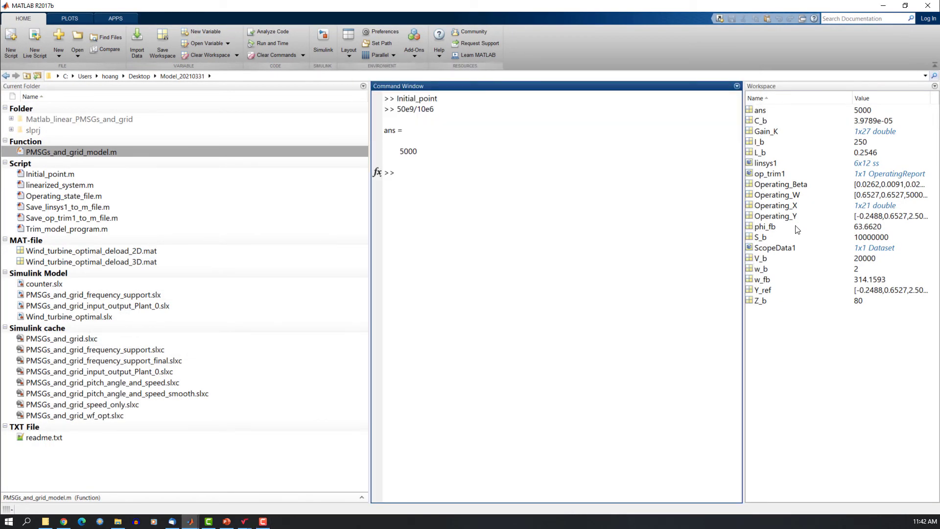
{"action": "left_click", "coordinate": [768, 168]}
{"action": "left_click", "coordinate": [768, 175]}
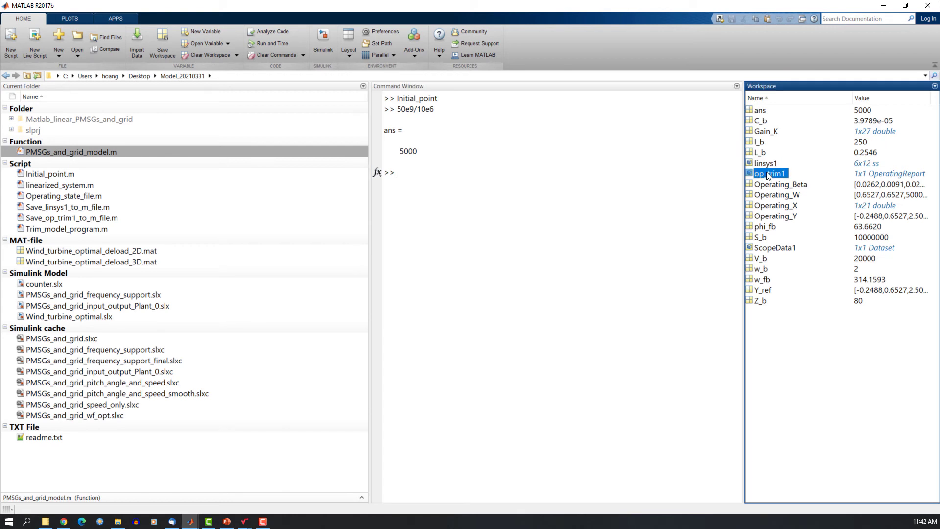
{"action": "left_click", "coordinate": [767, 164]}
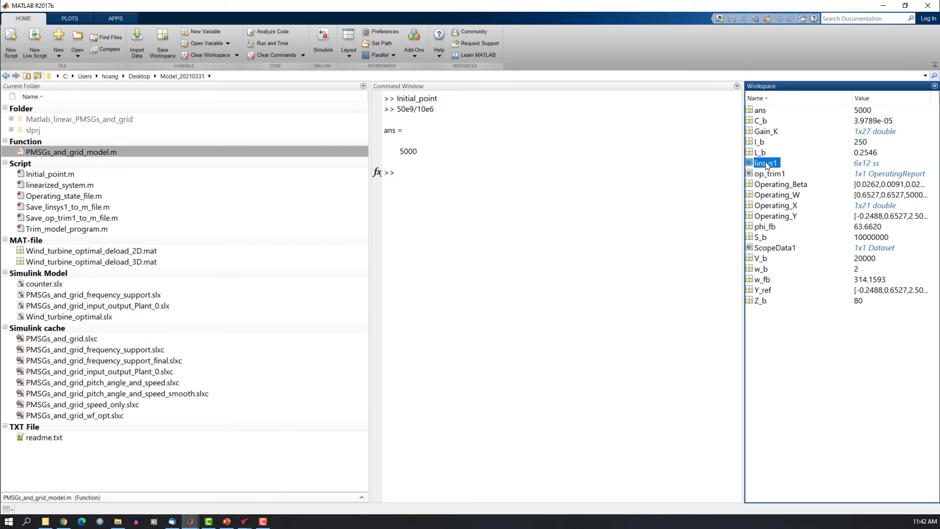
Open the script Save_linsys1_to_m_file.m and examine its ssdata line and the command that saves the four matrices.
{"action": "double_click", "coordinate": [71, 207]}
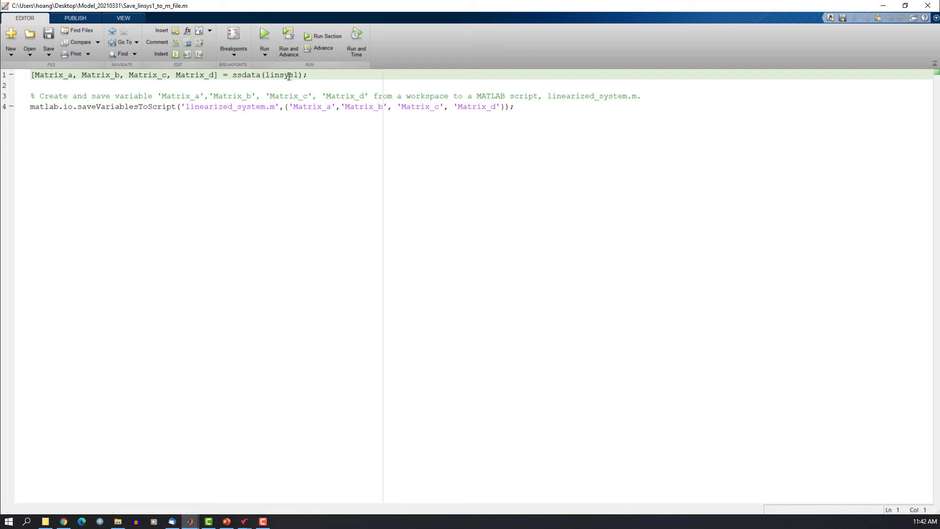
{"action": "double_click", "coordinate": [251, 74]}
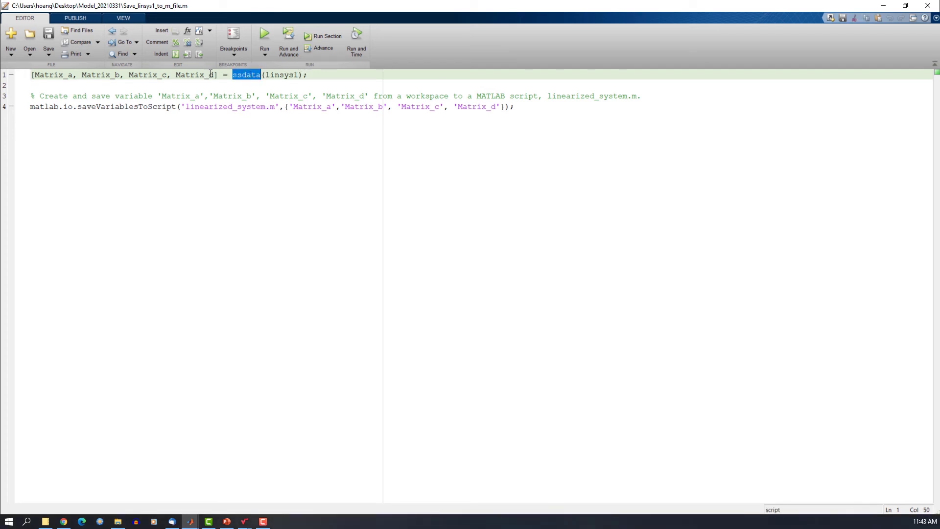
{"action": "left_click_drag", "start_coordinate": [215, 74], "coordinate": [34, 75]}
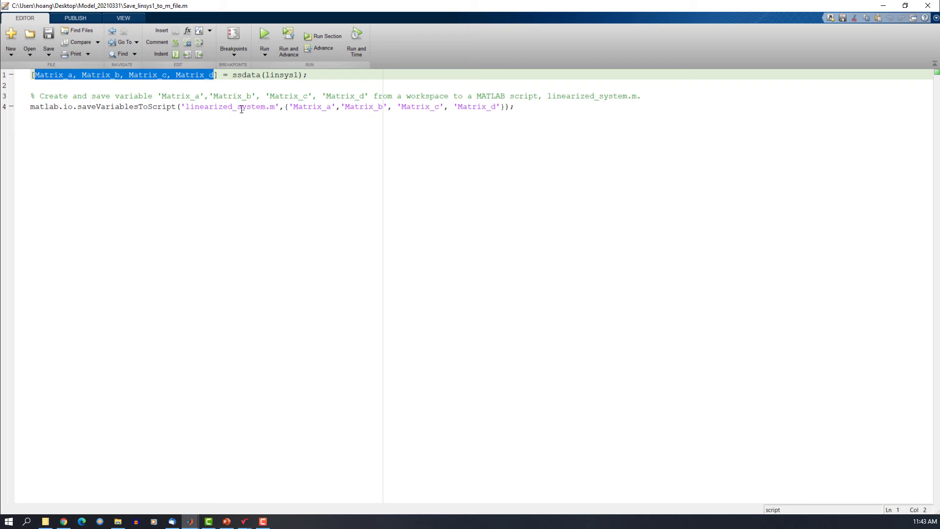
{"action": "left_click_drag", "start_coordinate": [520, 108], "coordinate": [579, 116]}
{"action": "left_click", "coordinate": [116, 107]}
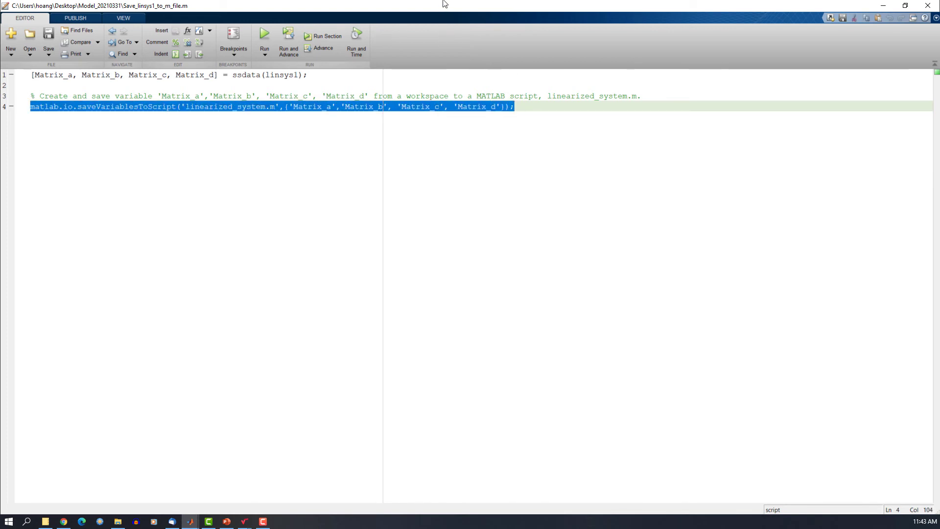
Run Save_linsys1_to_m_file.m beside the workspace, check the target file name linearized_system.m, and close the script.
{"action": "left_click", "coordinate": [905, 6]}
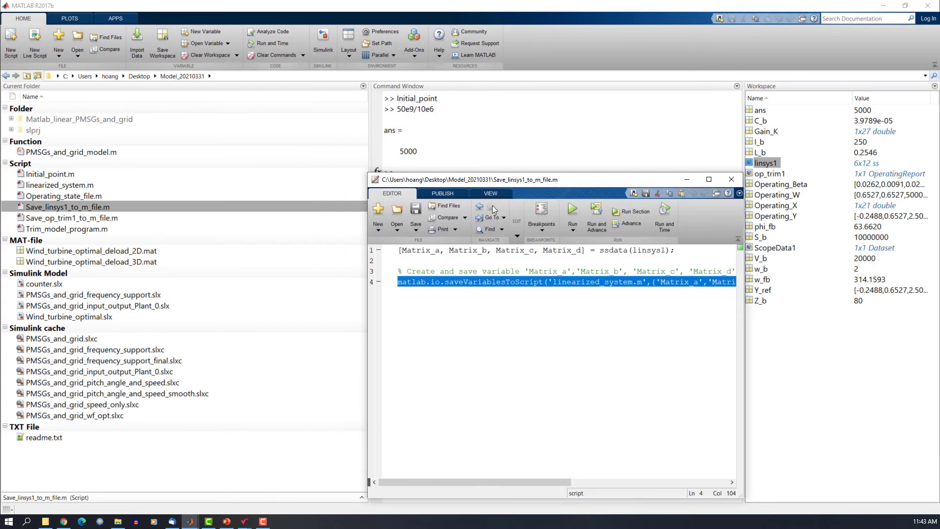
{"action": "left_click", "coordinate": [577, 210]}
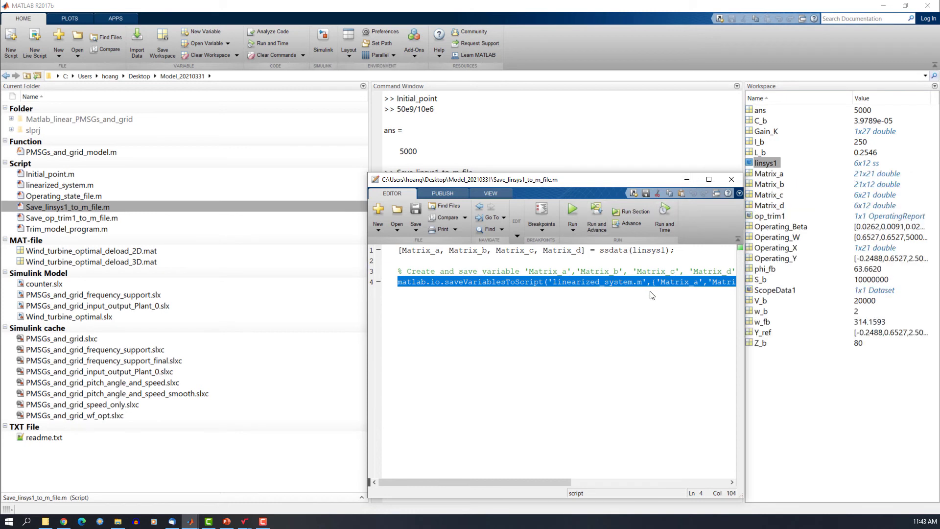
{"action": "double_click", "coordinate": [596, 284]}
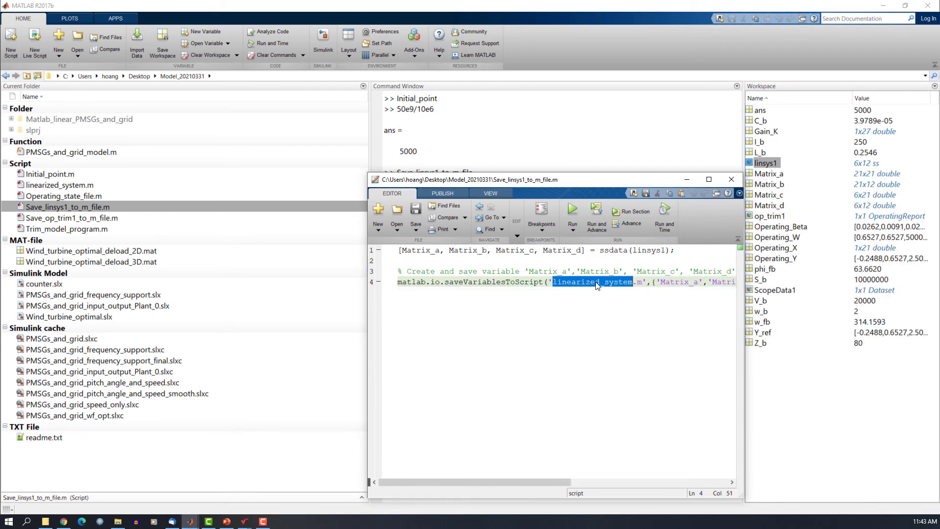
{"action": "left_click", "coordinate": [636, 282]}
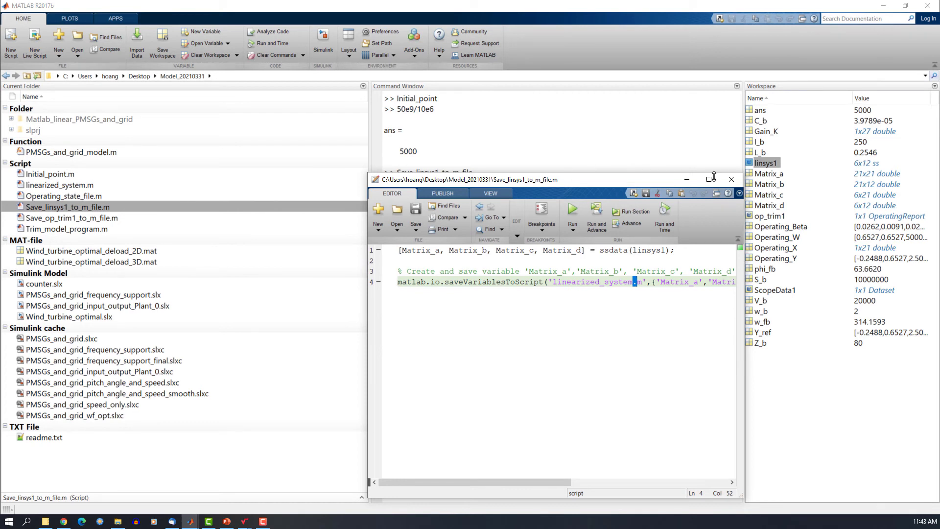
{"action": "left_click", "coordinate": [732, 179]}
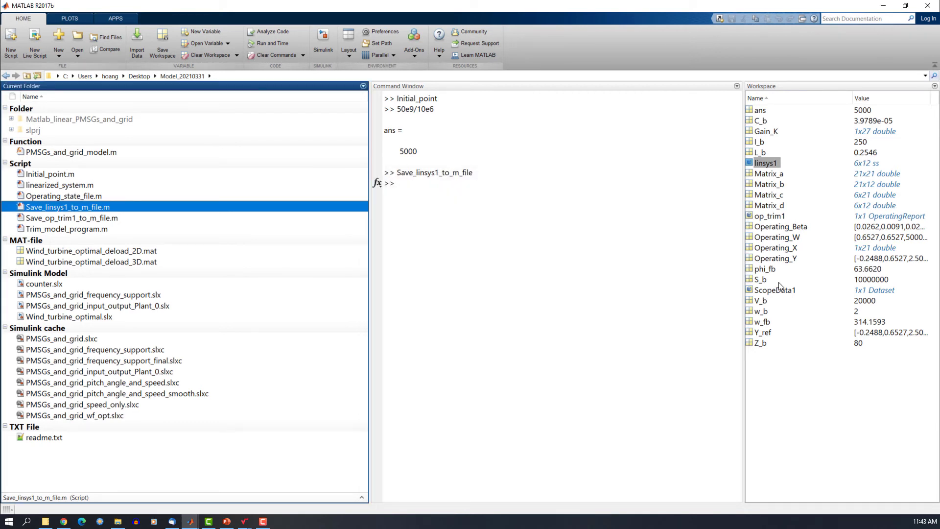
Open the script Save_op_trim1_to_m_file.m and arrange it in a widened floating window over the main MATLAB window.
{"action": "left_click", "coordinate": [771, 217]}
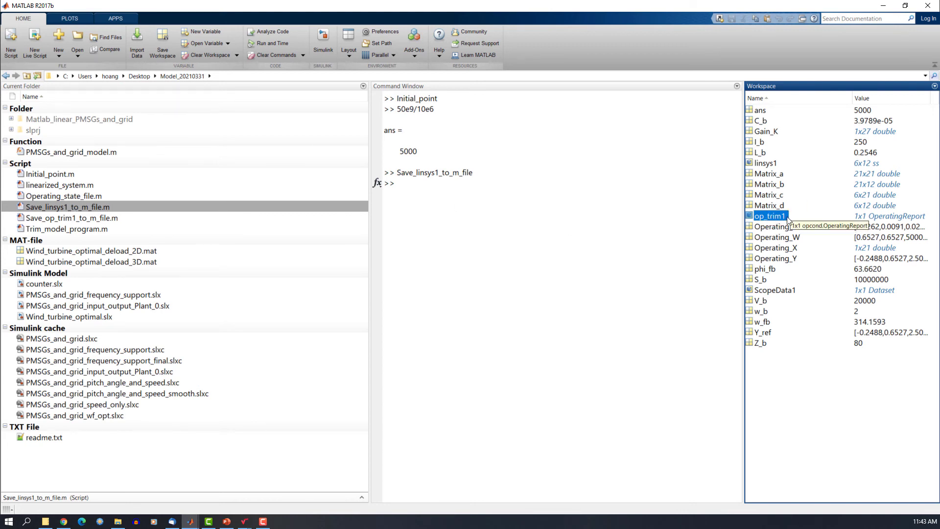
{"action": "left_click", "coordinate": [100, 221]}
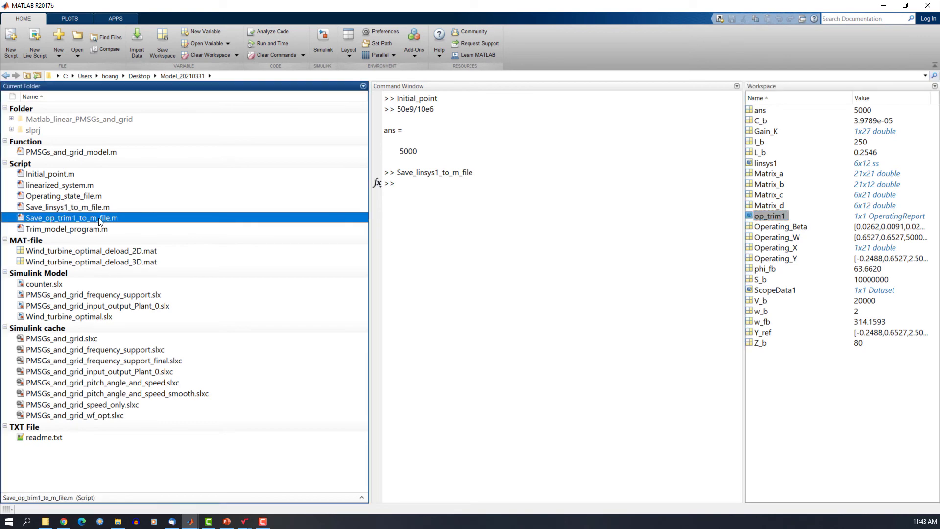
{"action": "double_click", "coordinate": [99, 222]}
{"action": "left_click_drag", "start_coordinate": [361, 7], "coordinate": [567, 134]}
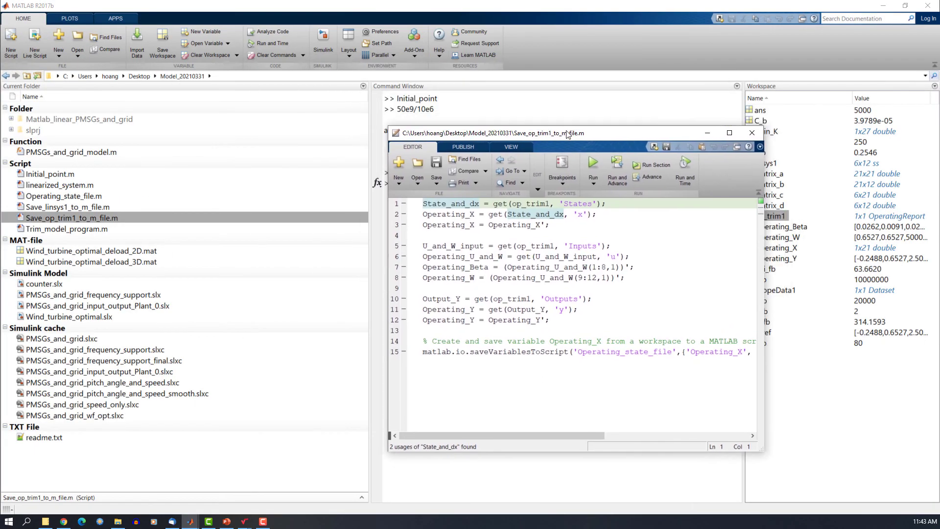
{"action": "left_click", "coordinate": [729, 133]}
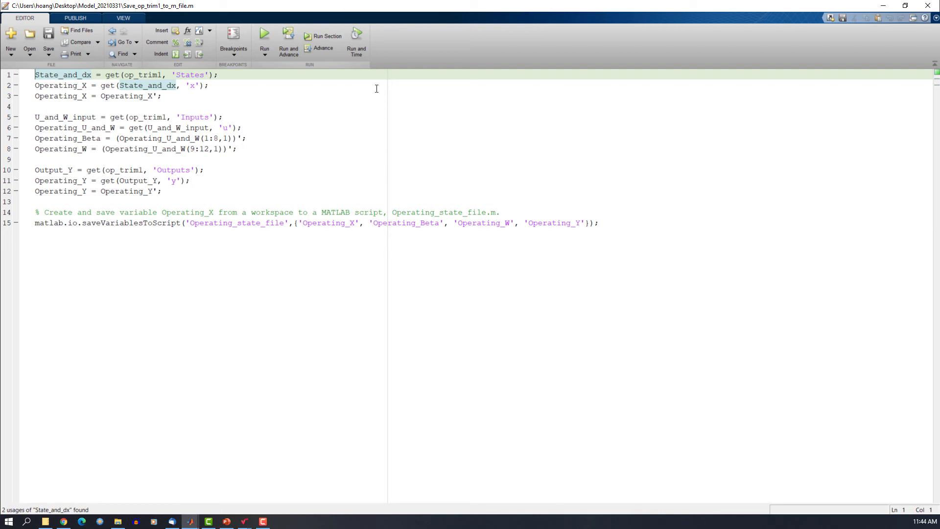
{"action": "double_click", "coordinate": [488, 5]}
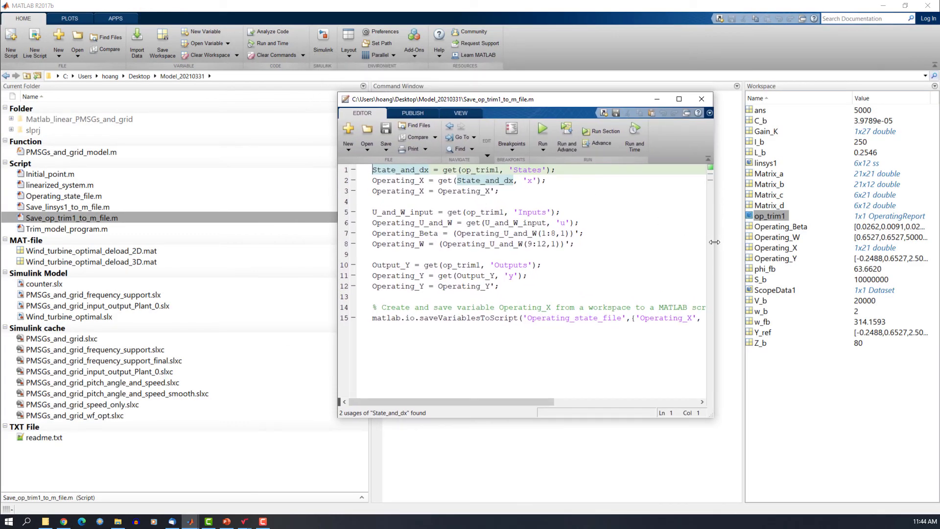
{"action": "left_click_drag", "start_coordinate": [713, 243], "coordinate": [841, 245]}
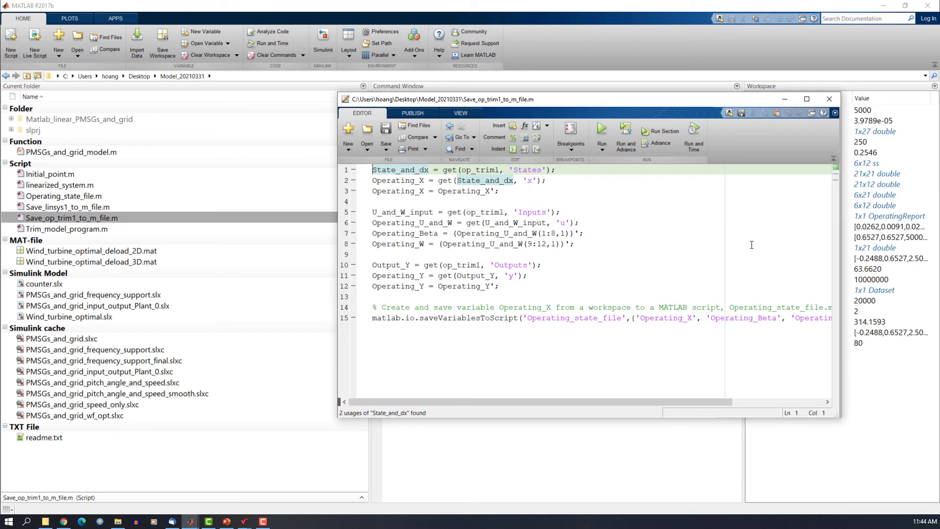
Examine how lines 1 to 3 of the script extract the states of op_trim1 and transpose them into Operating_X.
{"action": "double_click", "coordinate": [531, 170]}
{"action": "double_click", "coordinate": [450, 170]}
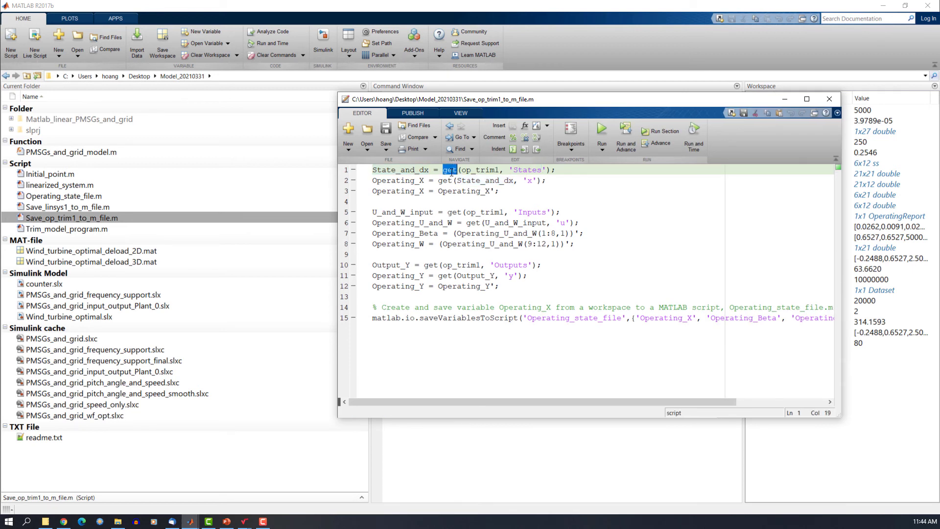
{"action": "double_click", "coordinate": [534, 170]}
{"action": "double_click", "coordinate": [402, 170]}
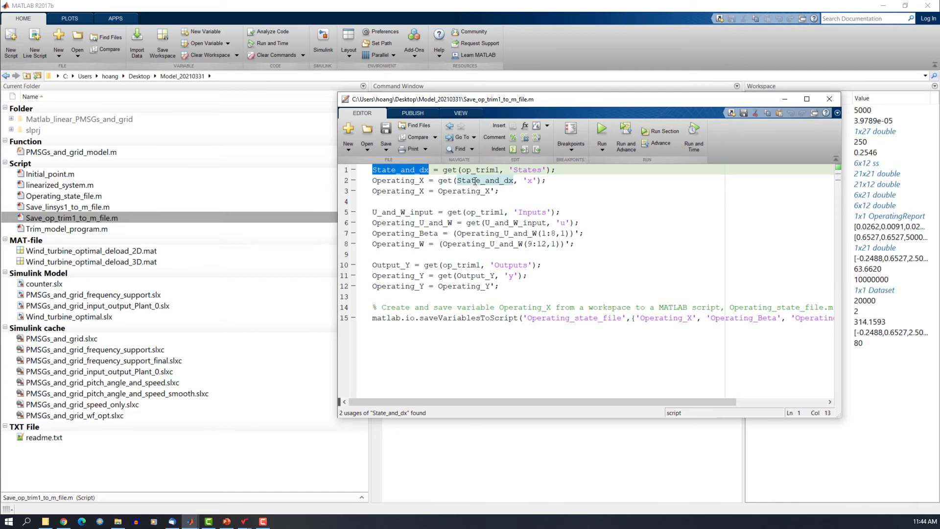
{"action": "double_click", "coordinate": [485, 180]}
{"action": "double_click", "coordinate": [416, 180]}
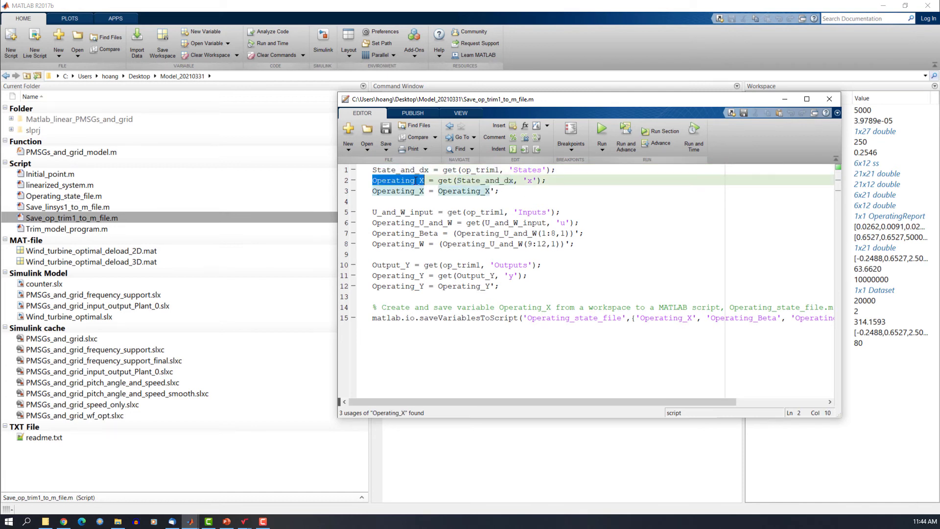
{"action": "double_click", "coordinate": [529, 181]}
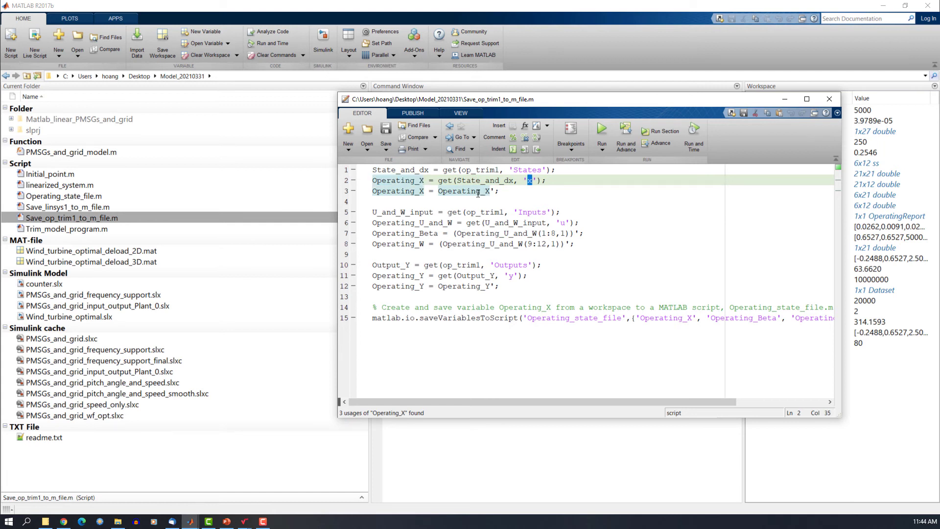
{"action": "left_click", "coordinate": [487, 207]}
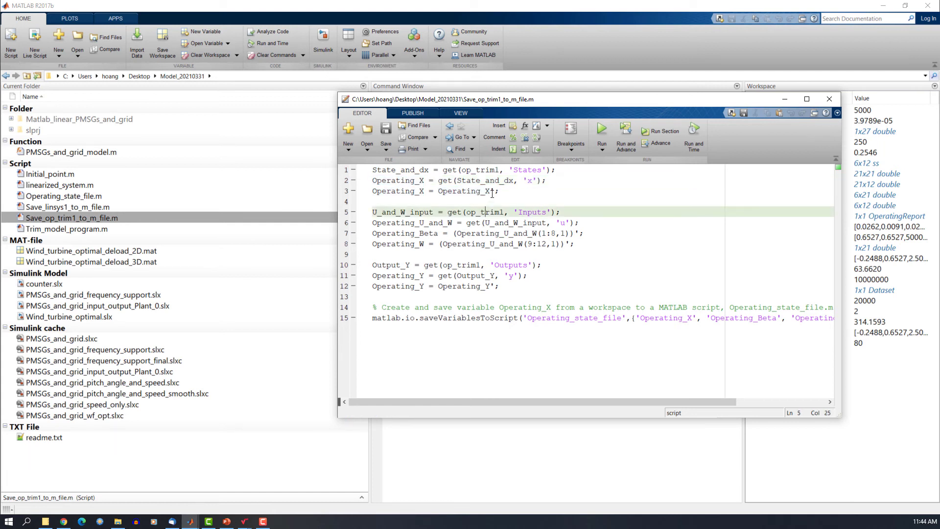
{"action": "left_click", "coordinate": [426, 180]}
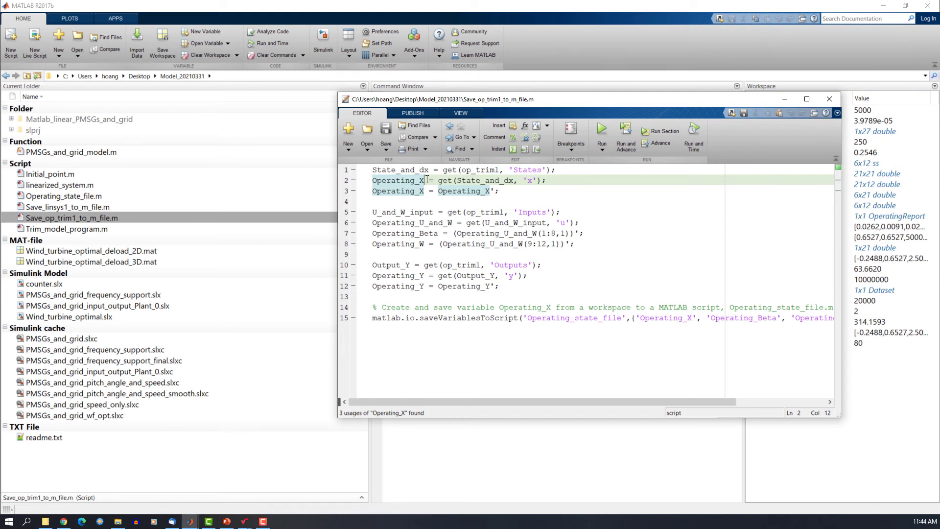
Examine the transpose of Operating_X and how lines 5 to 8 split the op_trim1 inputs into Operating_Beta and Operating_W.
{"action": "double_click", "coordinate": [475, 191]}
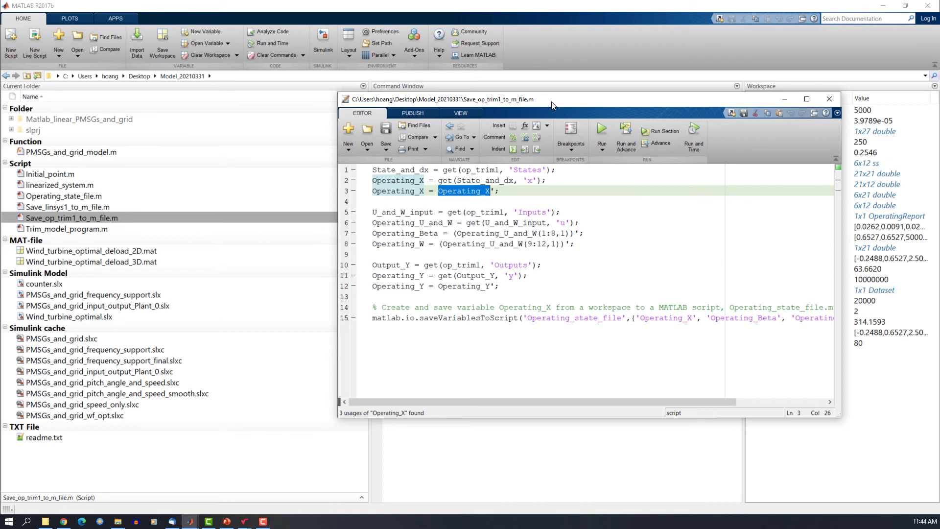
{"action": "left_click_drag", "start_coordinate": [556, 104], "coordinate": [579, 113]}
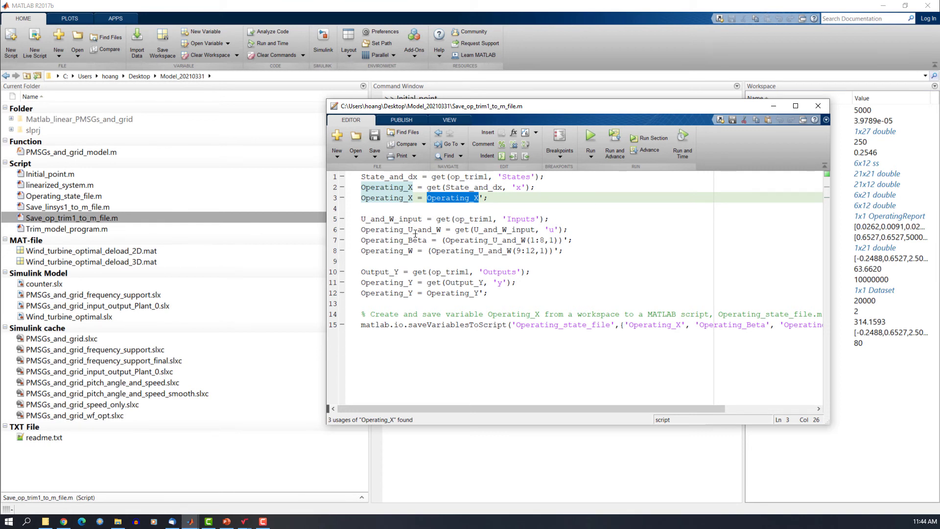
{"action": "double_click", "coordinate": [409, 220]}
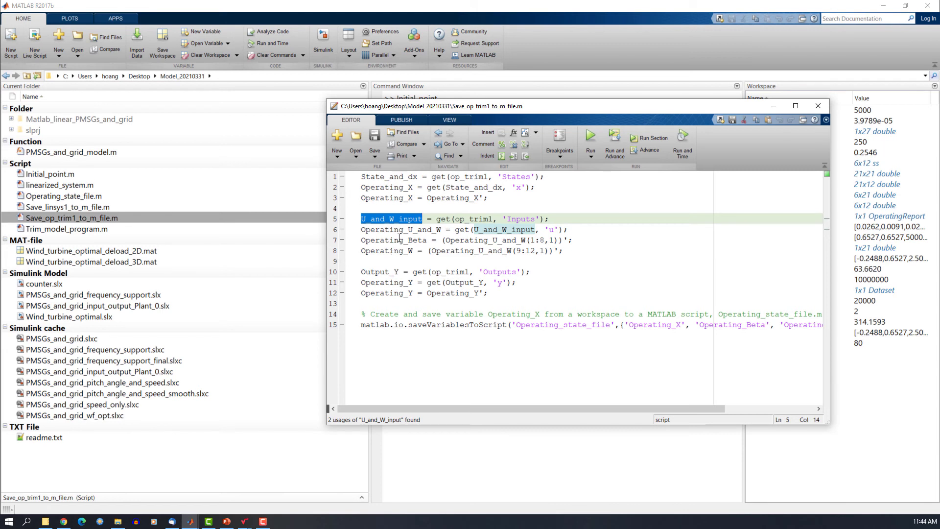
{"action": "double_click", "coordinate": [396, 240]}
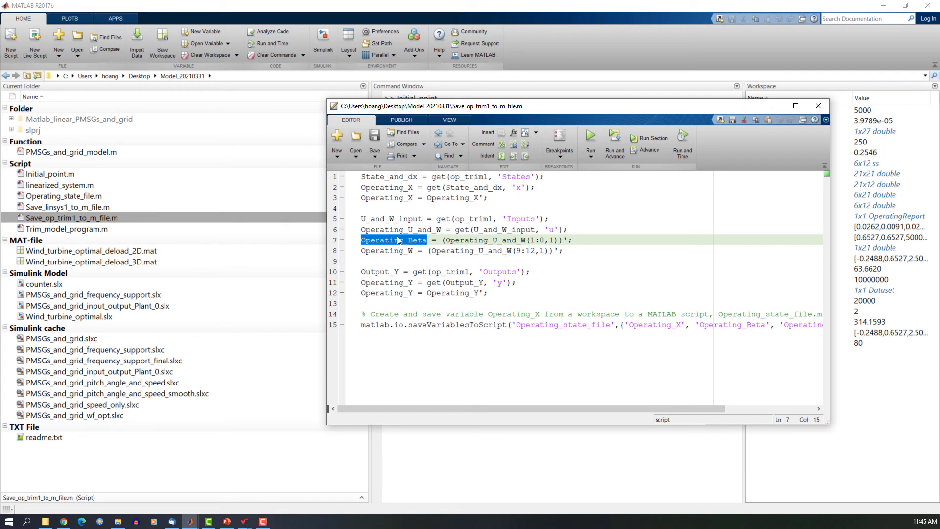
{"action": "double_click", "coordinate": [383, 250]}
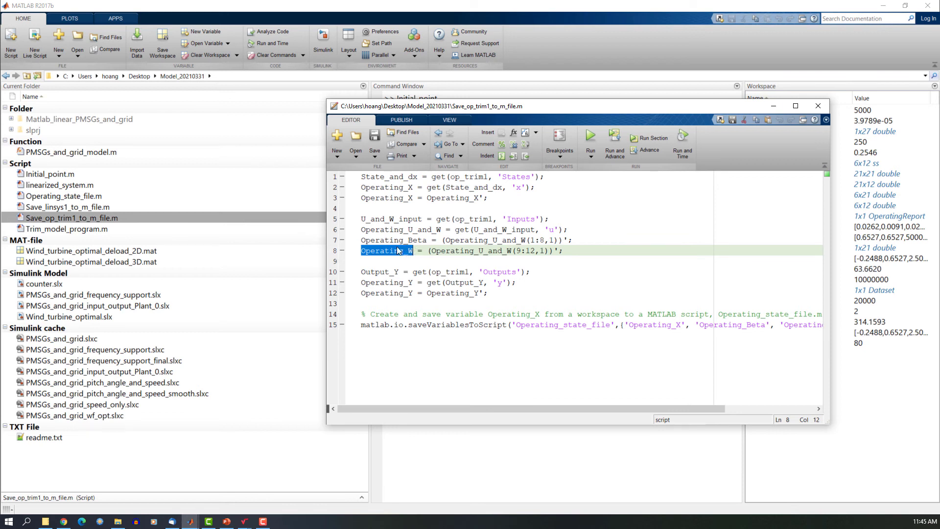
{"action": "left_click", "coordinate": [404, 251]}
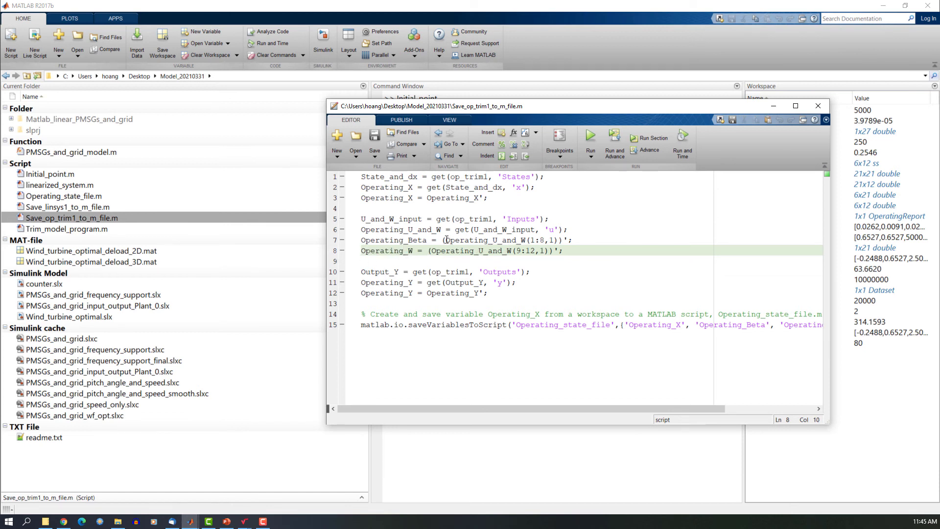
{"action": "left_click_drag", "start_coordinate": [447, 240], "coordinate": [558, 240]}
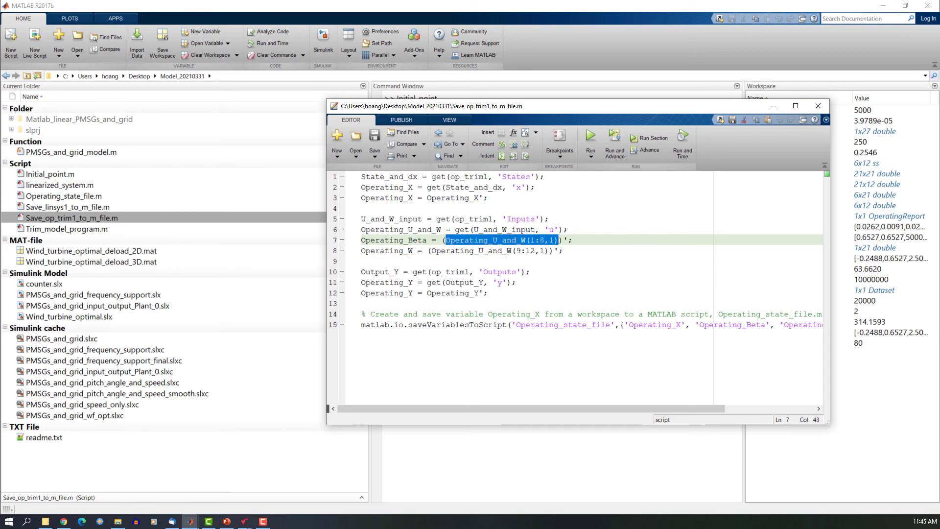
Switch to the MathType state-space equations and arrange that window beside the Save_op_trim1_to_m_file.m script.
{"action": "left_click", "coordinate": [245, 522]}
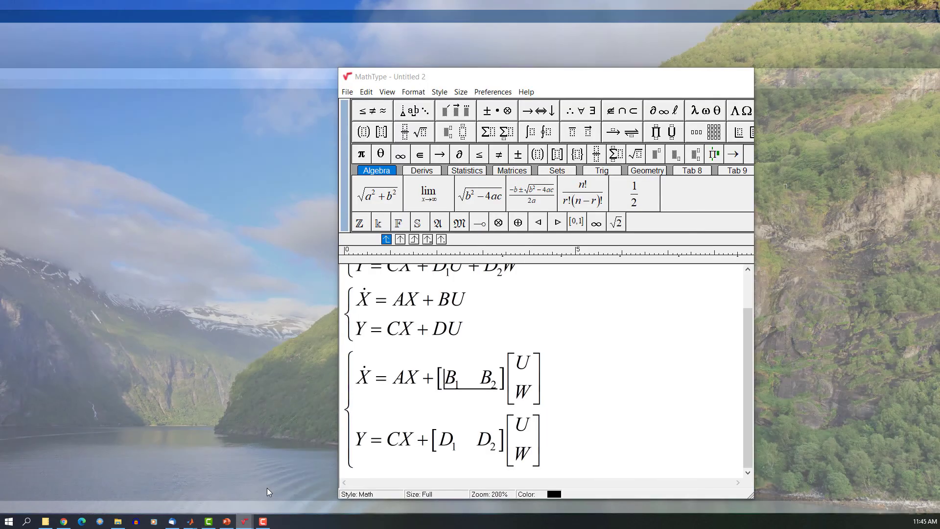
{"action": "left_click", "coordinate": [266, 488]}
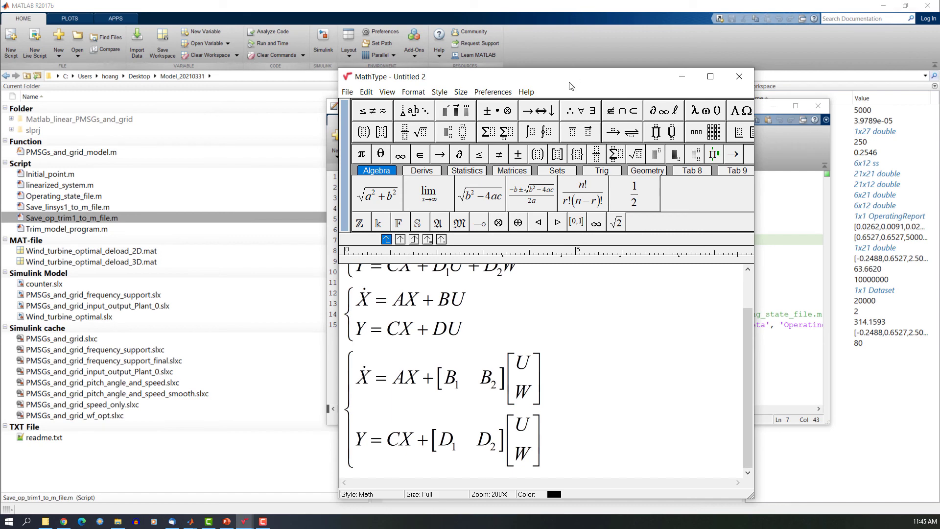
{"action": "left_click_drag", "start_coordinate": [571, 86], "coordinate": [246, 63]}
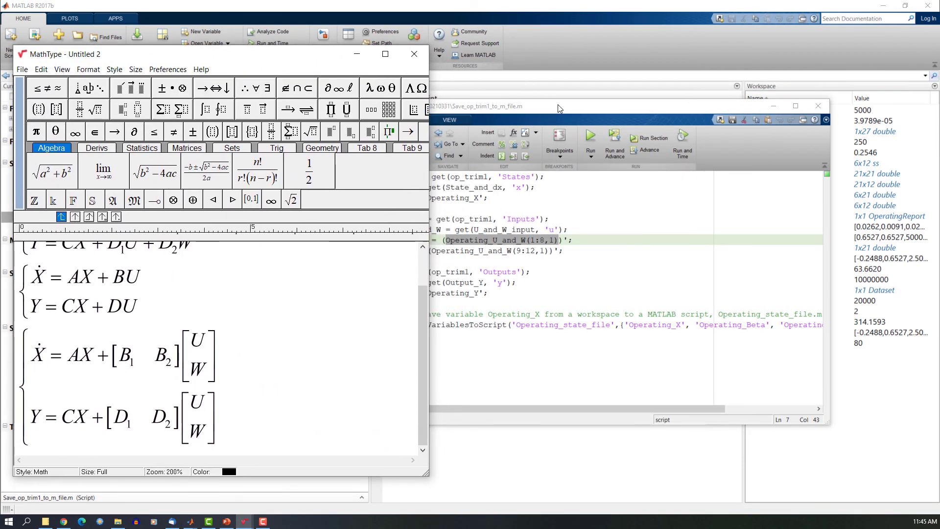
{"action": "left_click_drag", "start_coordinate": [560, 108], "coordinate": [655, 167]}
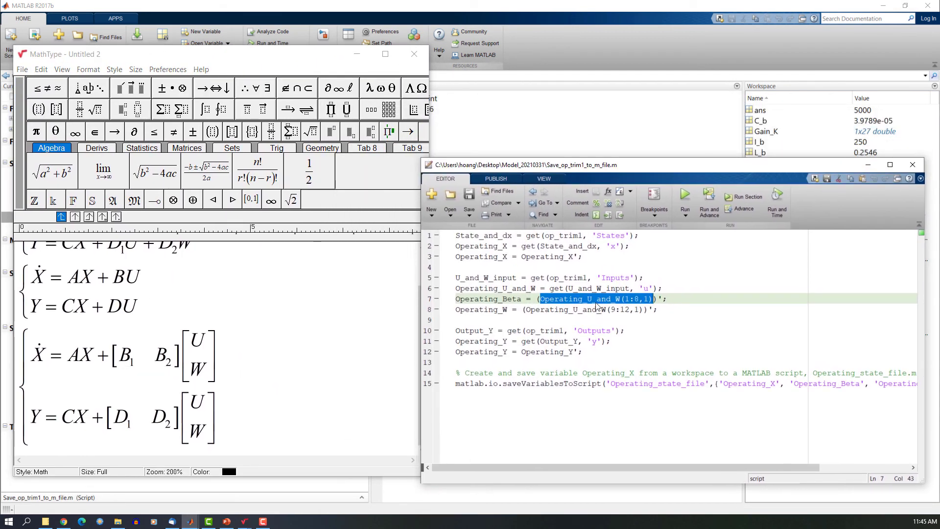
Compare the index ranges 1:8 and 9:12 in script lines 7 and 8 with the U and W vectors in the equations.
{"action": "left_click", "coordinate": [598, 300]}
{"action": "left_click_drag", "start_coordinate": [624, 300], "coordinate": [638, 301]}
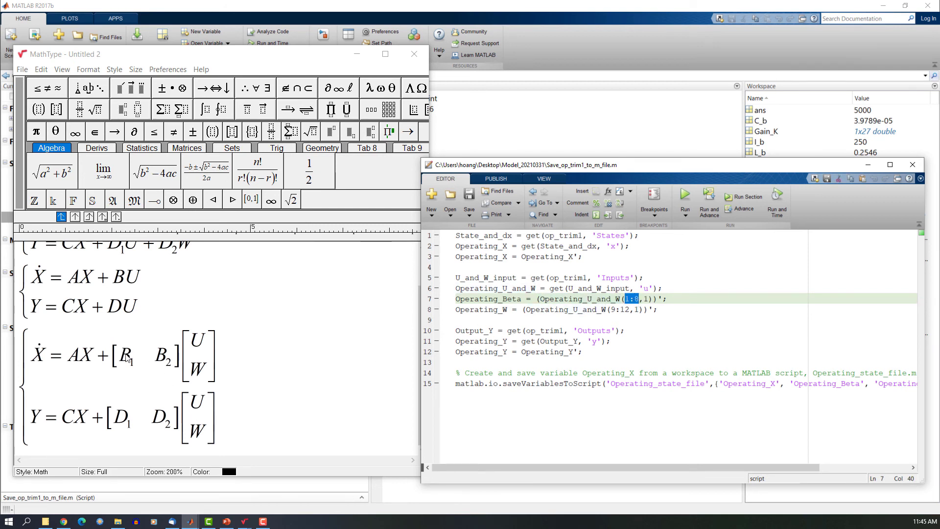
{"action": "left_click", "coordinate": [597, 309]}
{"action": "left_click_drag", "start_coordinate": [611, 310], "coordinate": [631, 310]}
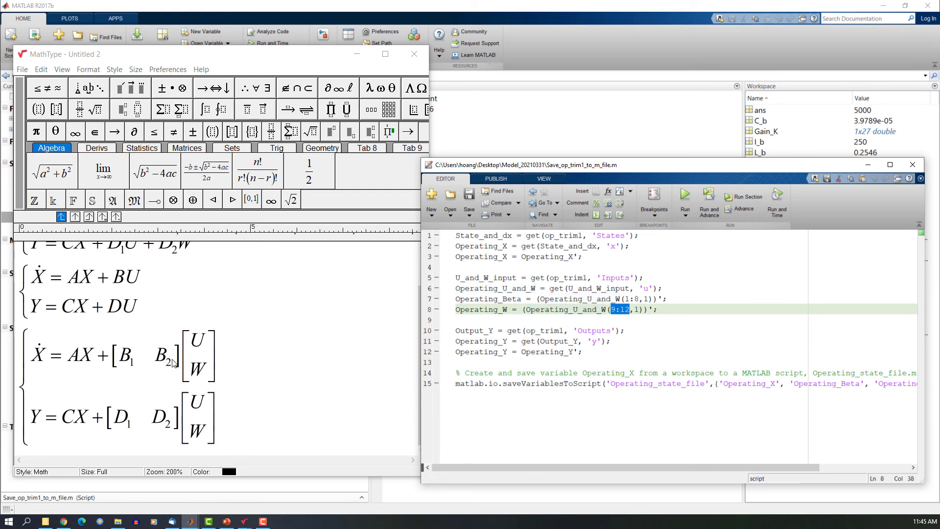
{"action": "left_click", "coordinate": [546, 330]}
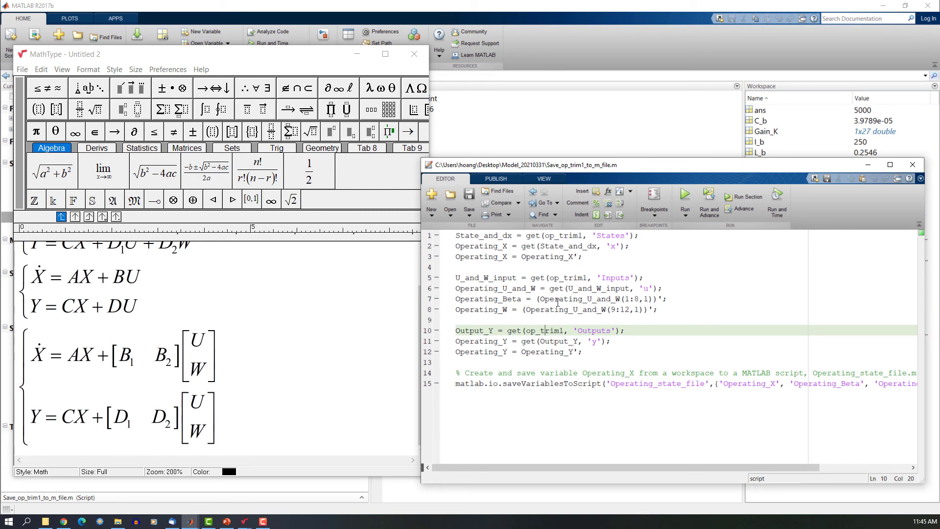
{"action": "left_click", "coordinate": [628, 299]}
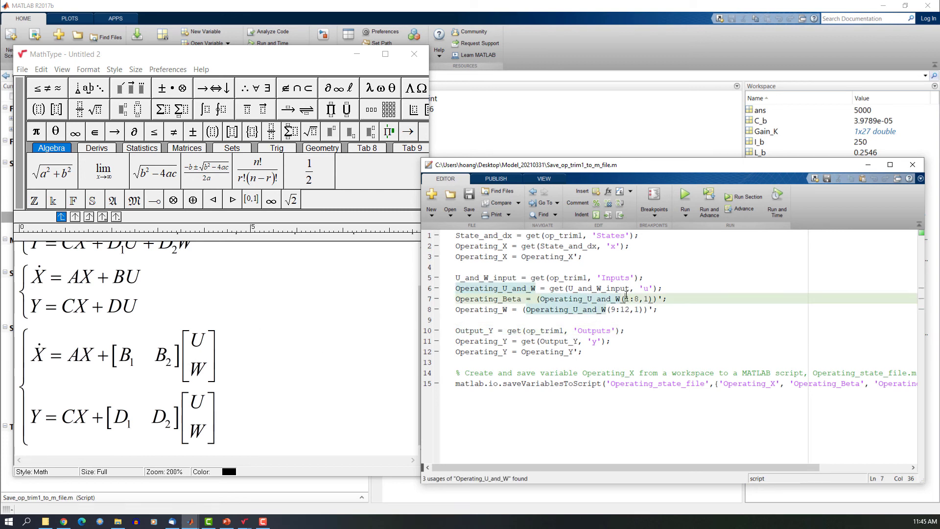
{"action": "mouse_move", "coordinate": [625, 299]}
{"action": "left_mouse_down"}
{"action": "mouse_move", "coordinate": [639, 299]}
{"action": "mouse_move", "coordinate": [620, 309]}
{"action": "mouse_move", "coordinate": [631, 309]}
{"action": "left_mouse_up"}
{"action": "left_click", "coordinate": [610, 309]}
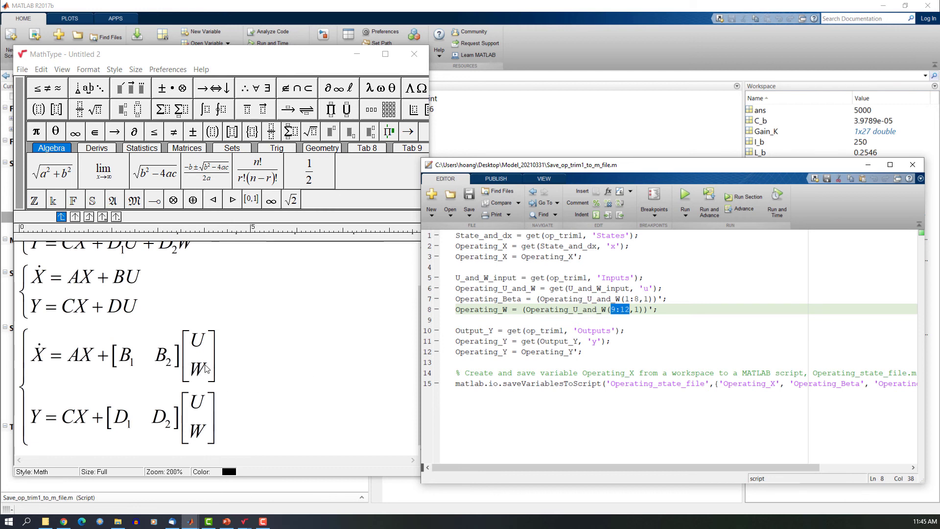
Open linearized_system.m from the main MATLAB window, fit it to half the screen, and examine its saved state-space matrices.
{"action": "left_click", "coordinate": [693, 128]}
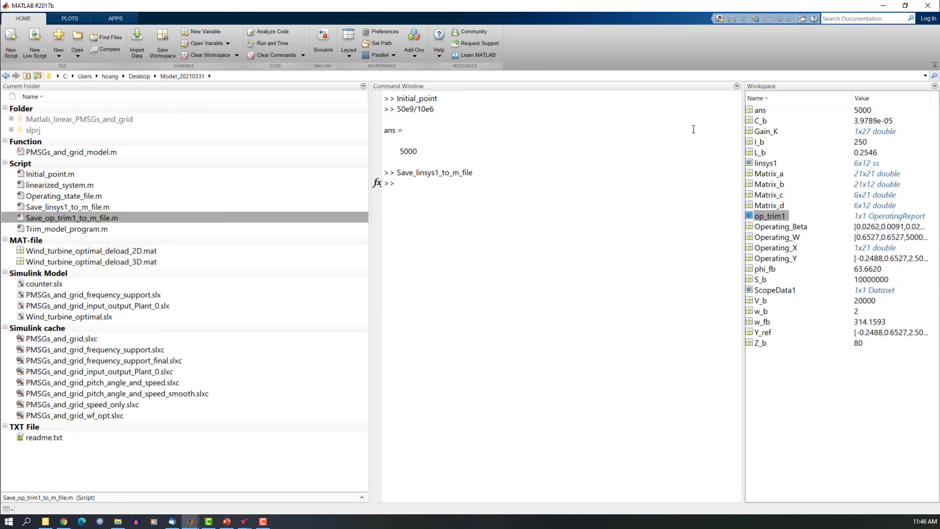
{"action": "left_click", "coordinate": [51, 189]}
{"action": "double_click", "coordinate": [51, 190]}
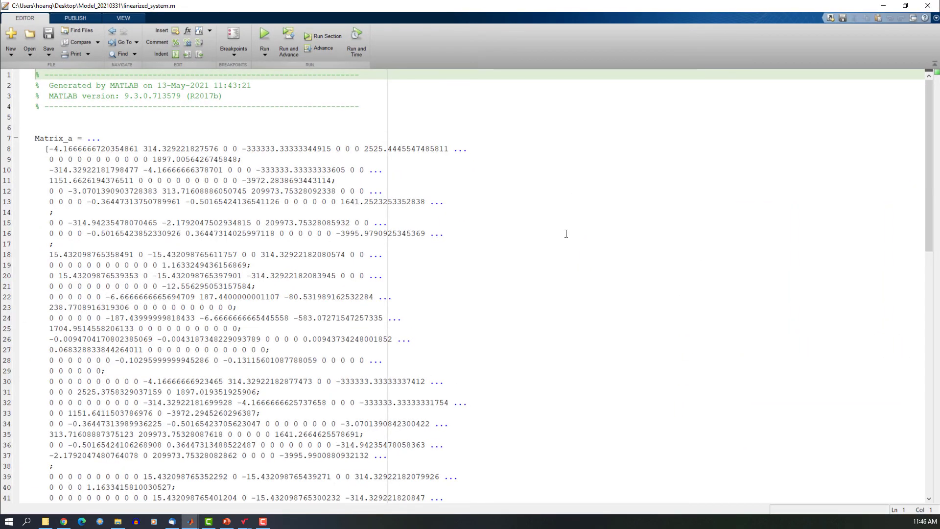
{"action": "key", "text": "super+Right"}
{"action": "scroll", "coordinate": [560, 250], "scroll_direction": "down", "scroll_amount": 15}
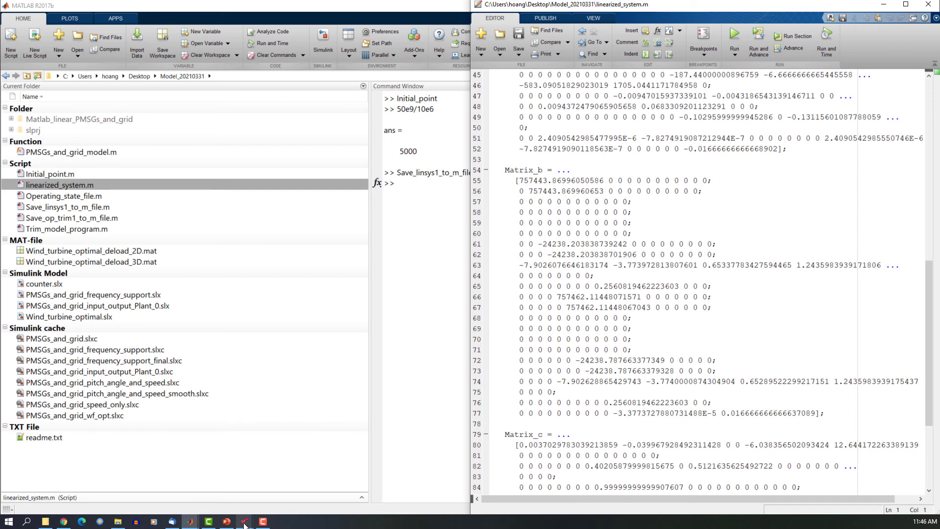
{"action": "scroll", "coordinate": [560, 388], "scroll_direction": "down", "scroll_amount": 4}
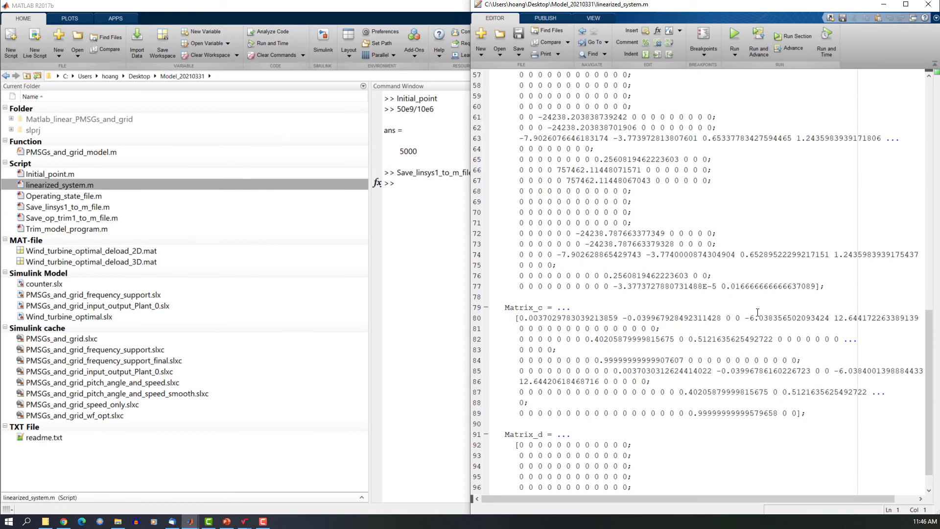
Return to the main MATLAB window and bring up the PMSGs_and_grid_input_output_Plant_0 Simulink model.
{"action": "left_click", "coordinate": [424, 326]}
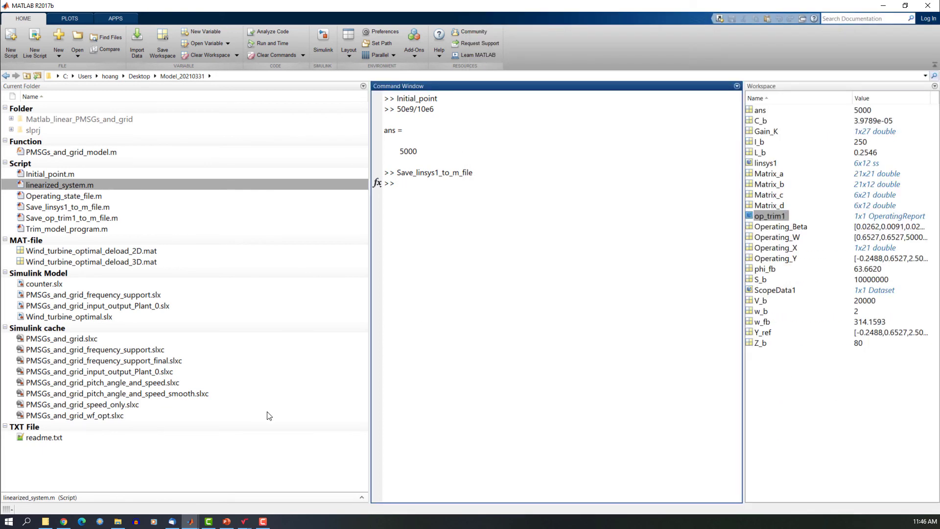
{"action": "left_click", "coordinate": [190, 521]}
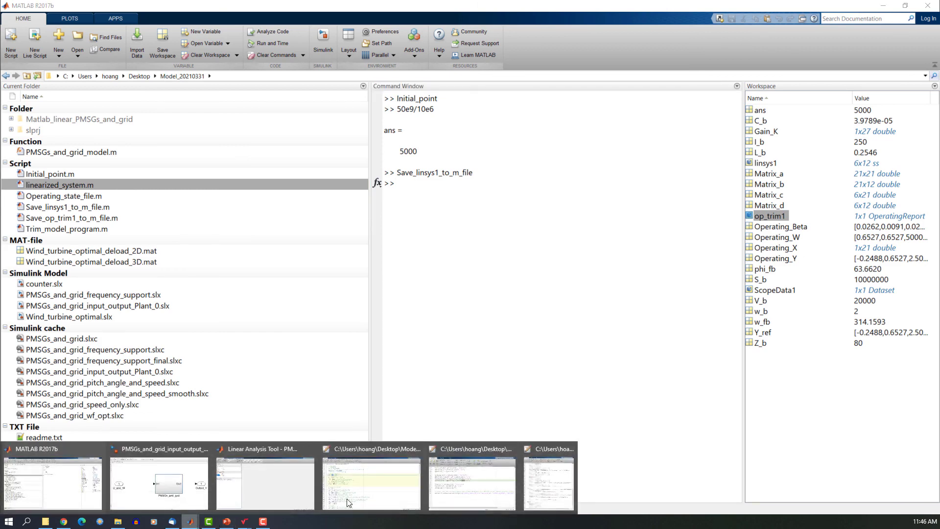
{"action": "left_click", "coordinate": [166, 490]}
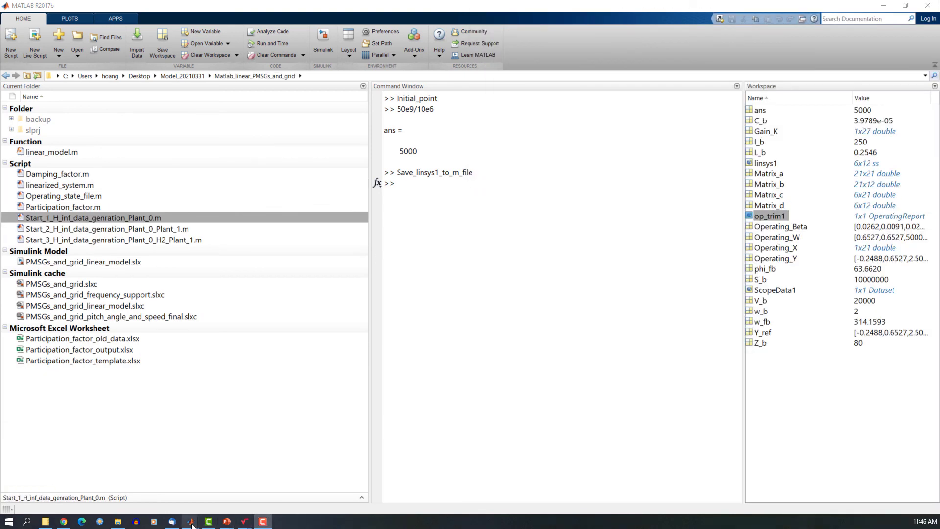
Bring up the MathType equations and place the script Start_1_H_inf_data_genration_Plant_0.m beside them.
{"action": "left_click", "coordinate": [192, 523]}
{"action": "mouse_move", "coordinate": [245, 522]}
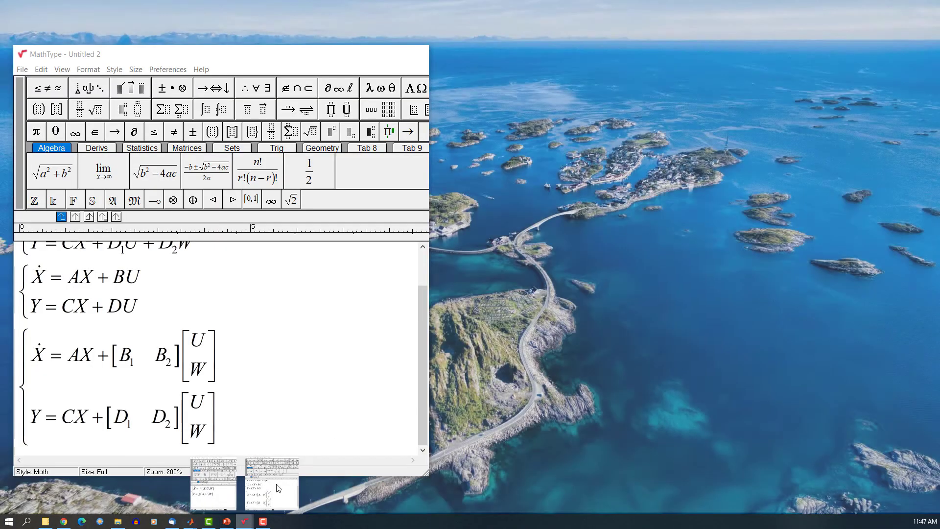
{"action": "left_click", "coordinate": [233, 482]}
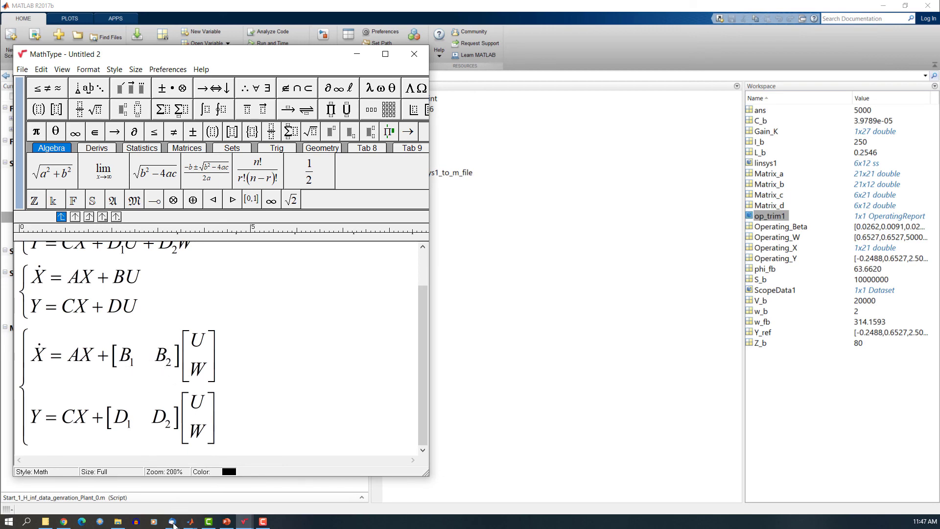
{"action": "left_click", "coordinate": [191, 522]}
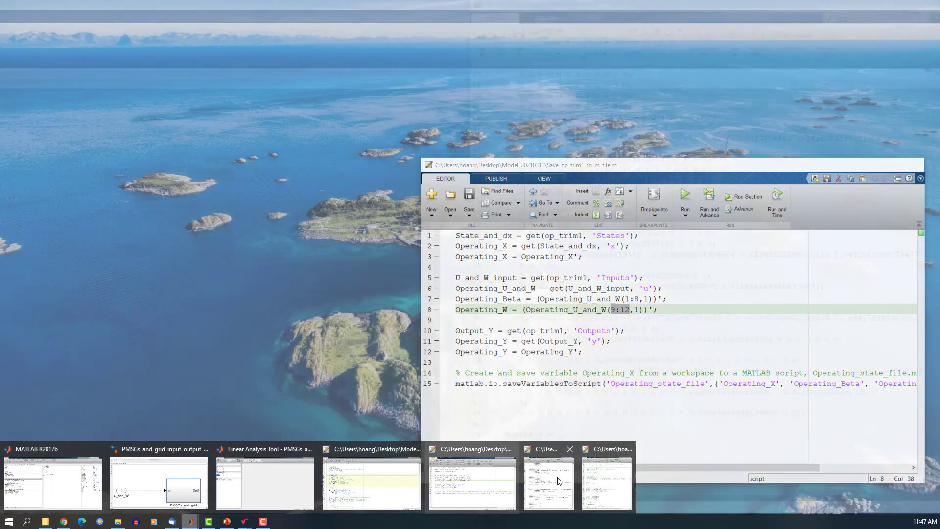
{"action": "mouse_move", "coordinate": [561, 480]}
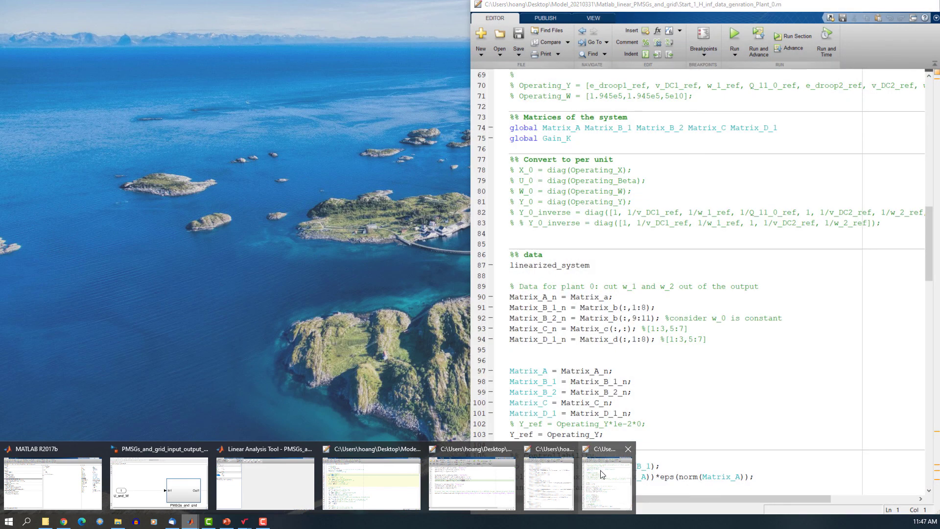
{"action": "left_click", "coordinate": [607, 482]}
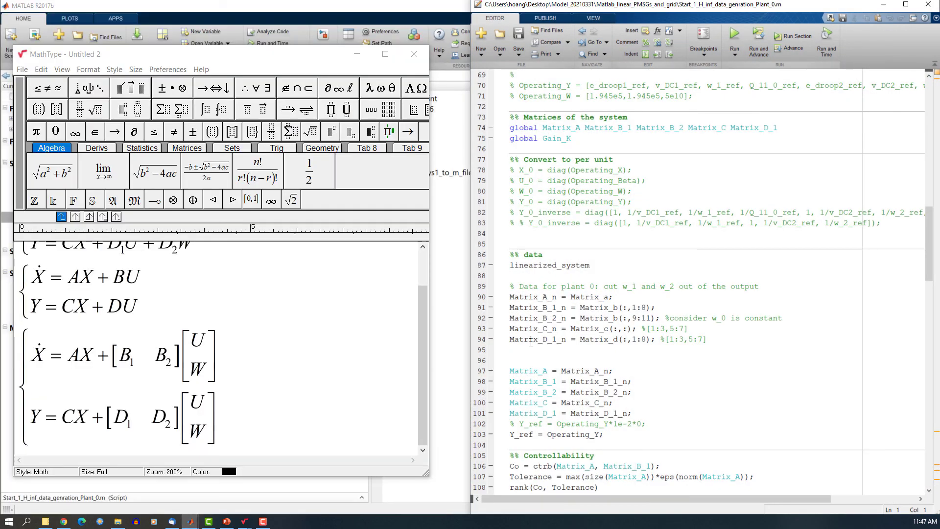
Examine the linearized_system call and compare the Matrix_B_1_n assignment, with column range 1:8, against B1 in the equations.
{"action": "double_click", "coordinate": [558, 264]}
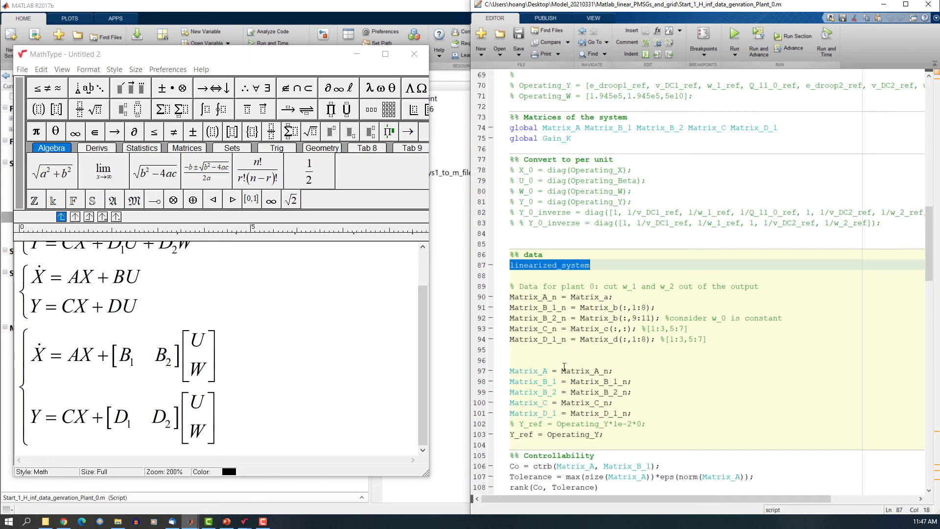
{"action": "left_click", "coordinate": [558, 297]}
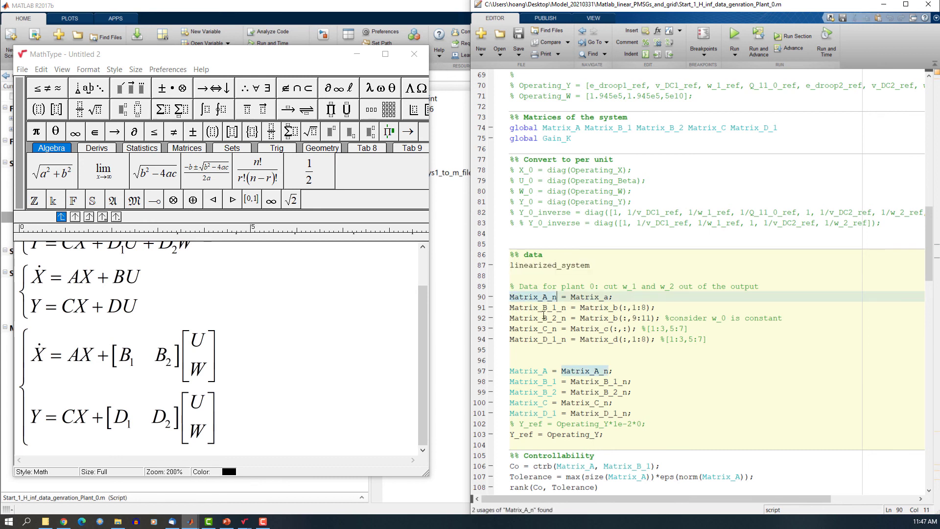
{"action": "left_click_drag", "start_coordinate": [570, 308], "coordinate": [510, 309]}
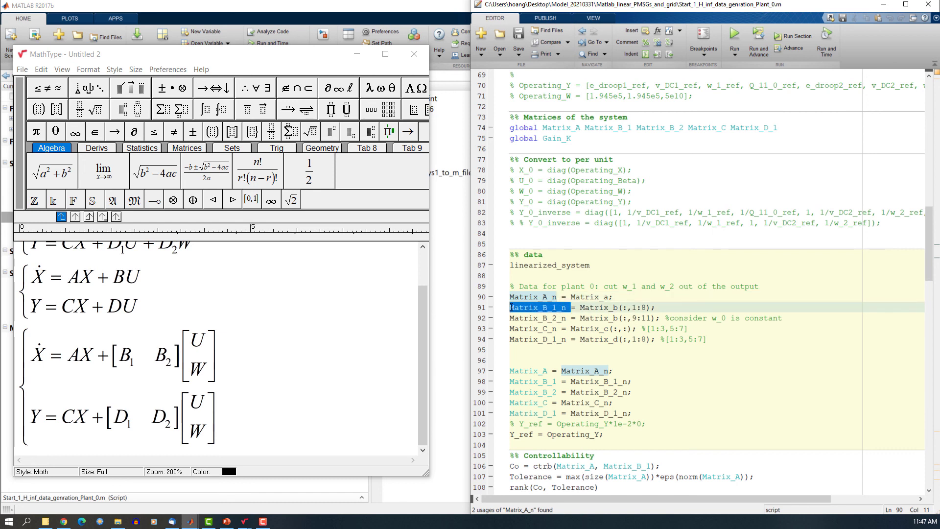
{"action": "left_click_drag", "start_coordinate": [647, 307], "coordinate": [632, 307]}
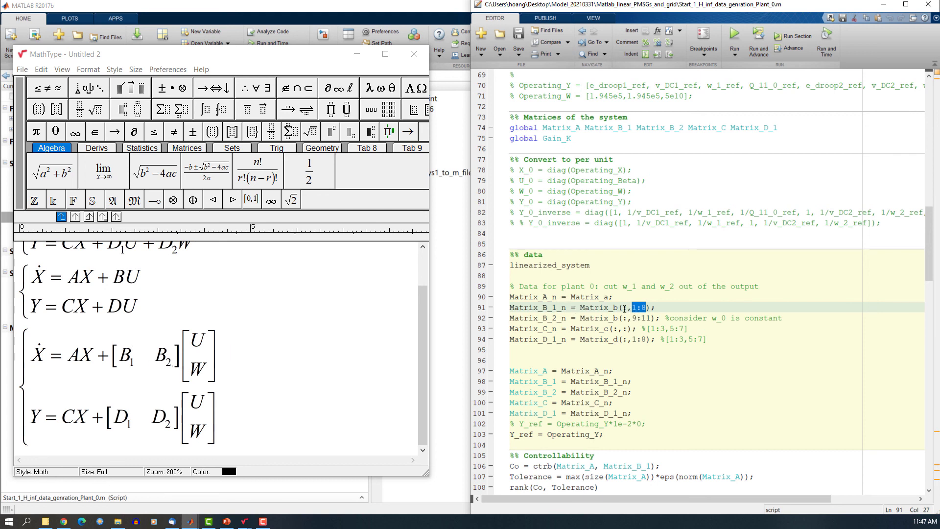
{"action": "left_click_drag", "start_coordinate": [580, 307], "coordinate": [656, 308]}
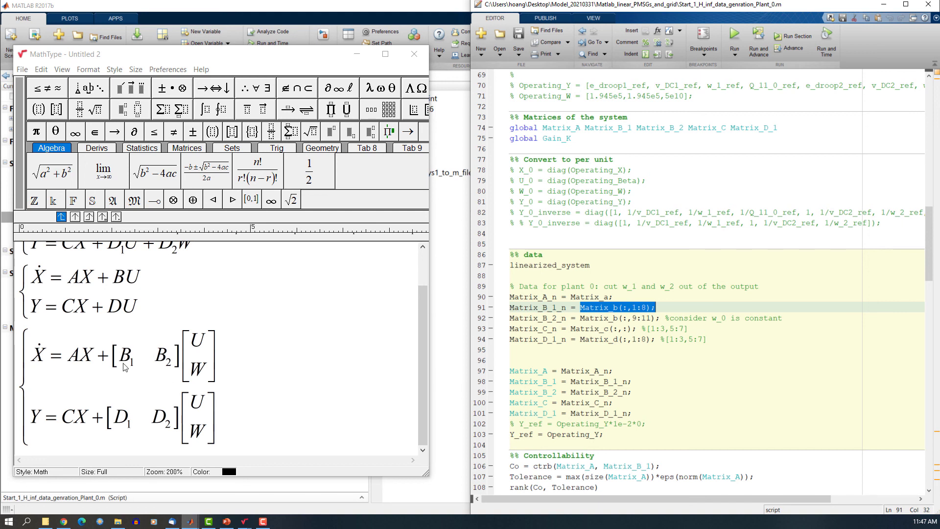
Examine the Matrix_B_2_n assignment on line 92, its column range 9:11 and the comment about w_0.
{"action": "left_click", "coordinate": [552, 318]}
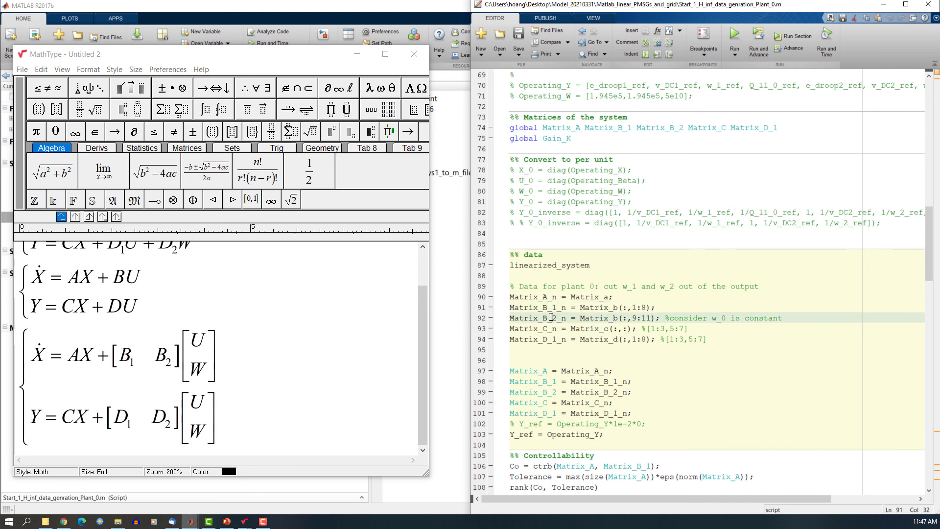
{"action": "left_click_drag", "start_coordinate": [569, 318], "coordinate": [509, 319]}
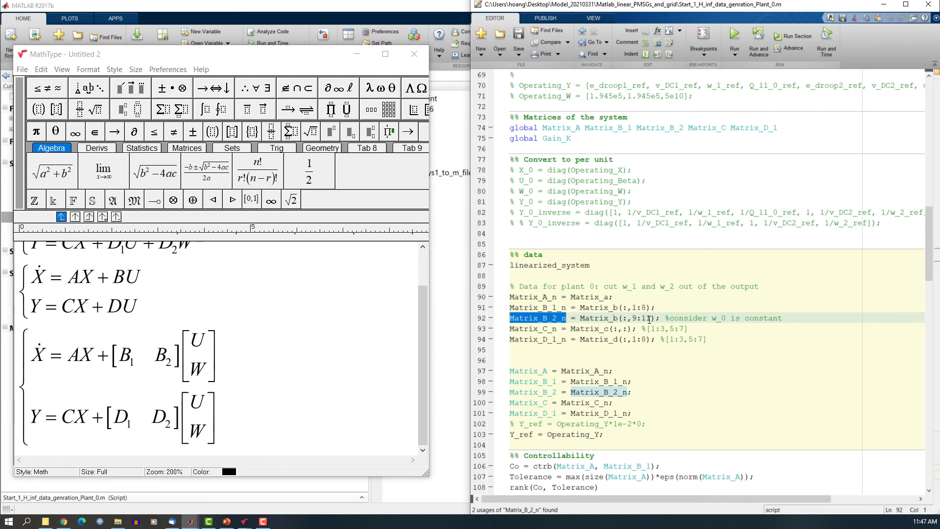
{"action": "left_click_drag", "start_coordinate": [653, 318], "coordinate": [632, 318]}
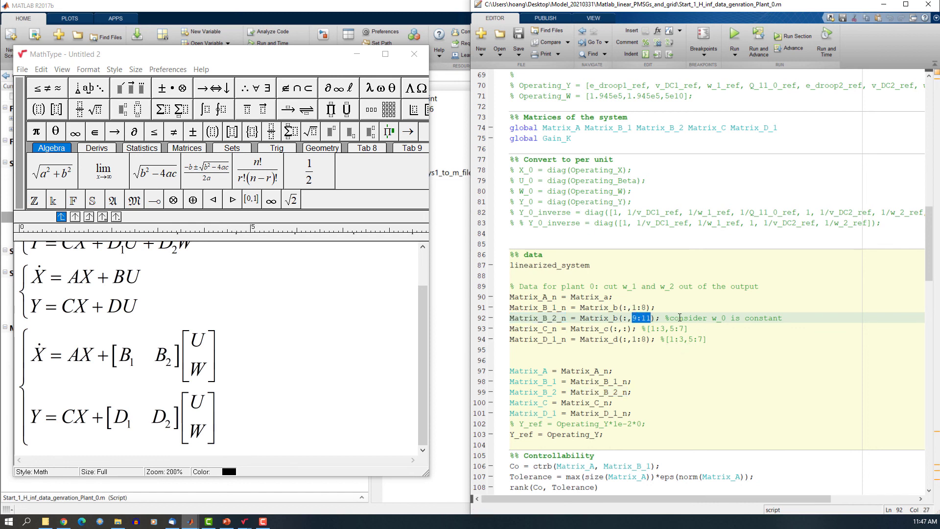
{"action": "left_click_drag", "start_coordinate": [670, 318], "coordinate": [779, 318]}
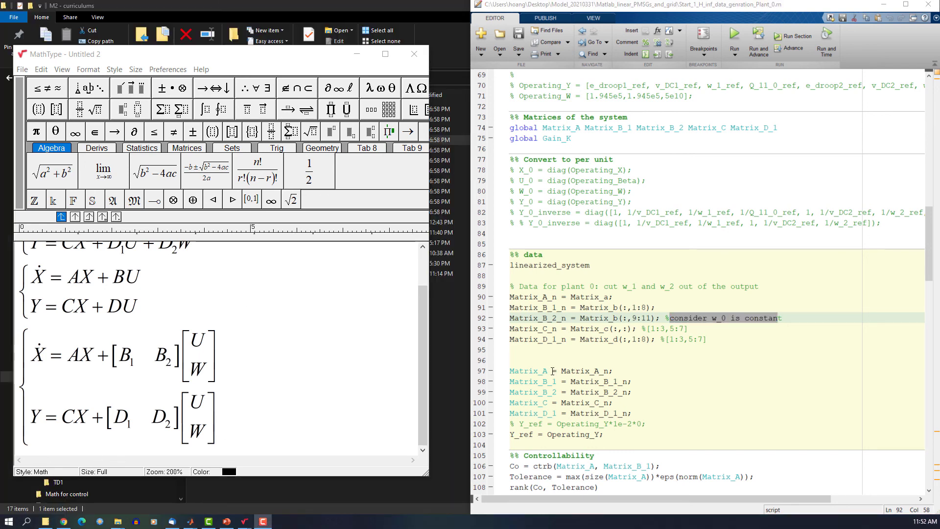
Compare the Matrix_D_1_n assignment on line 94 with the Matrix_d definition at the end of linearized_system.m.
{"action": "left_click", "coordinate": [638, 339]}
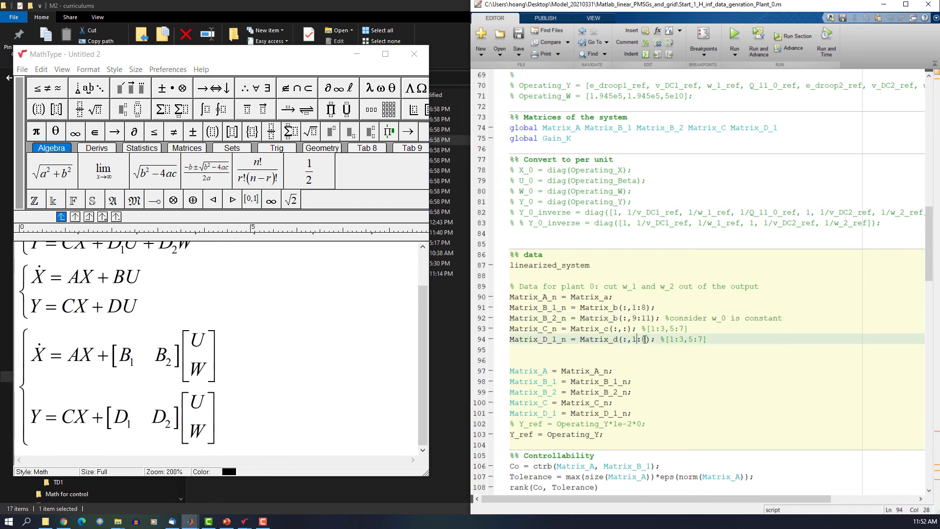
{"action": "left_click_drag", "start_coordinate": [712, 337], "coordinate": [510, 339]}
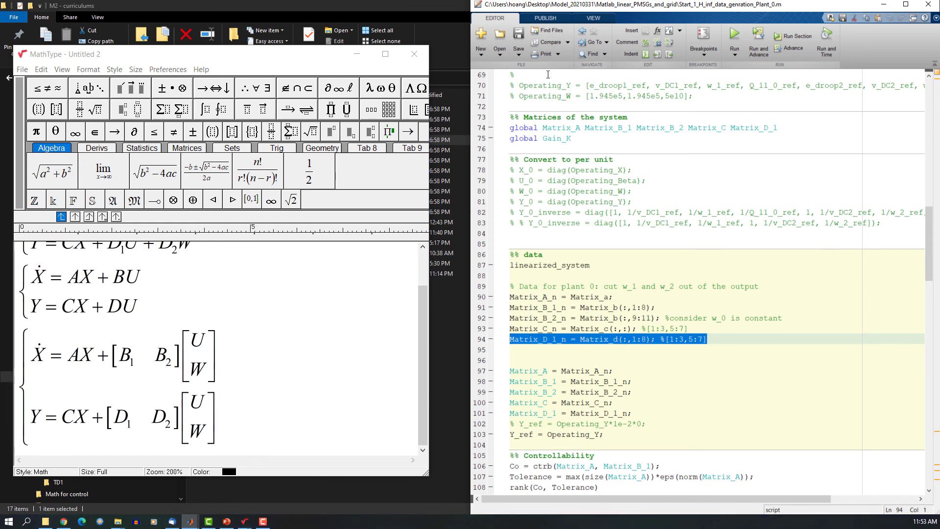
{"action": "left_click", "coordinate": [190, 522]}
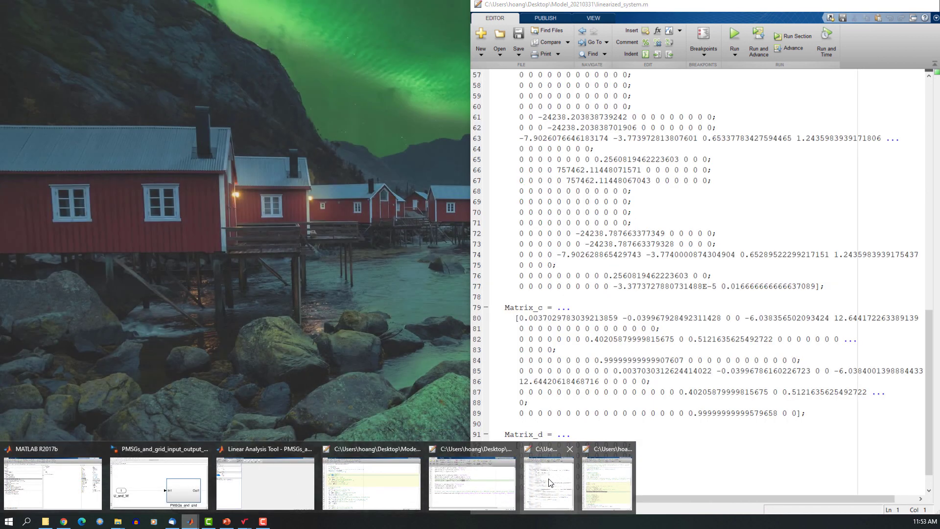
{"action": "left_click", "coordinate": [549, 482]}
{"action": "scroll", "coordinate": [637, 470], "scroll_direction": "down", "scroll_amount": 3}
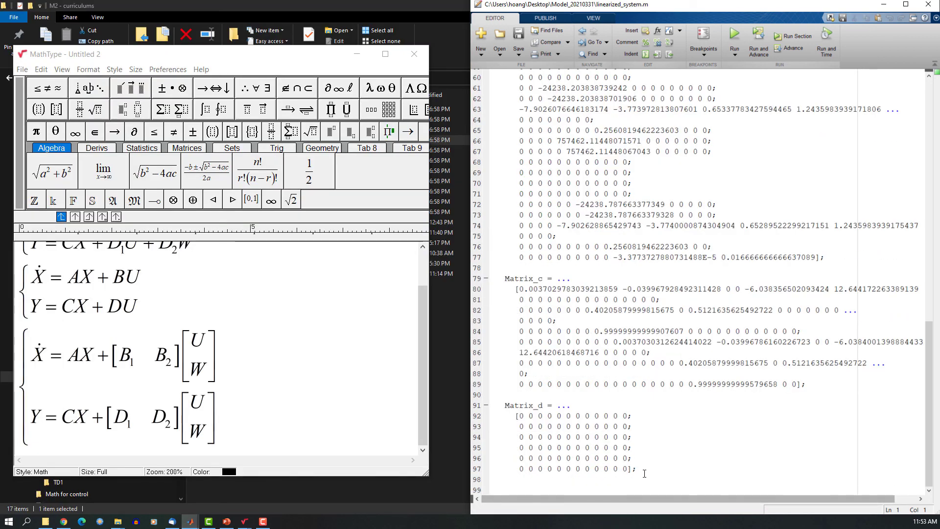
{"action": "left_click_drag", "start_coordinate": [644, 473], "coordinate": [504, 405]}
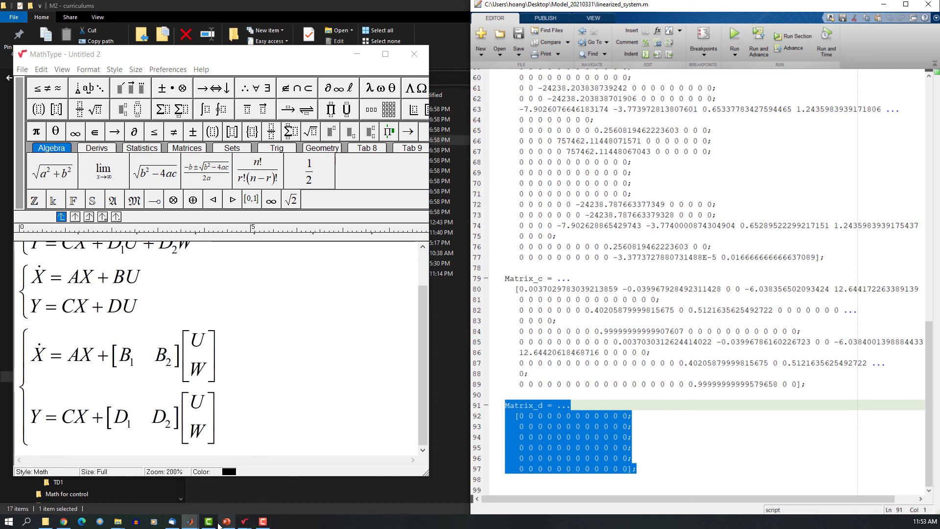
Return to Start_1_H_inf_data_genration_Plant_0.m and examine the active LMI_matrix definition in the Start LMI for Plant 0 section.
{"action": "left_click", "coordinate": [190, 521]}
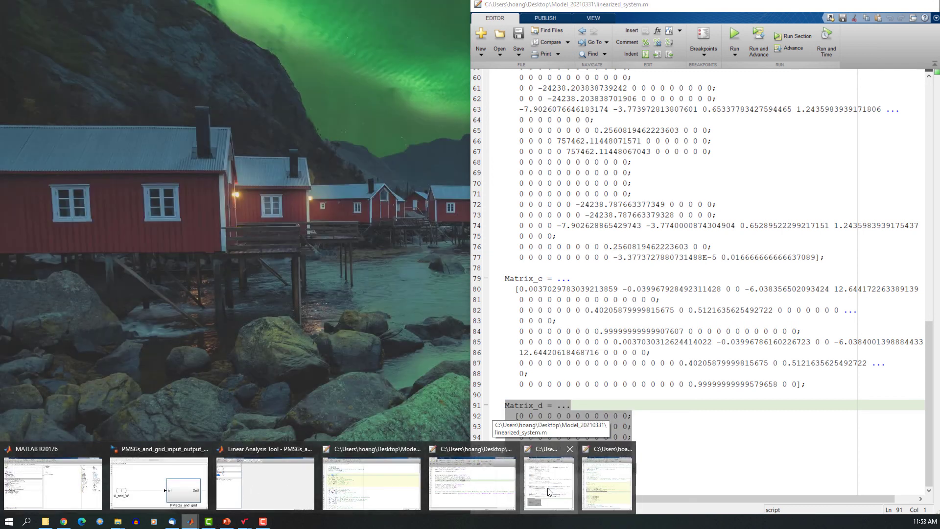
{"action": "left_click", "coordinate": [610, 487]}
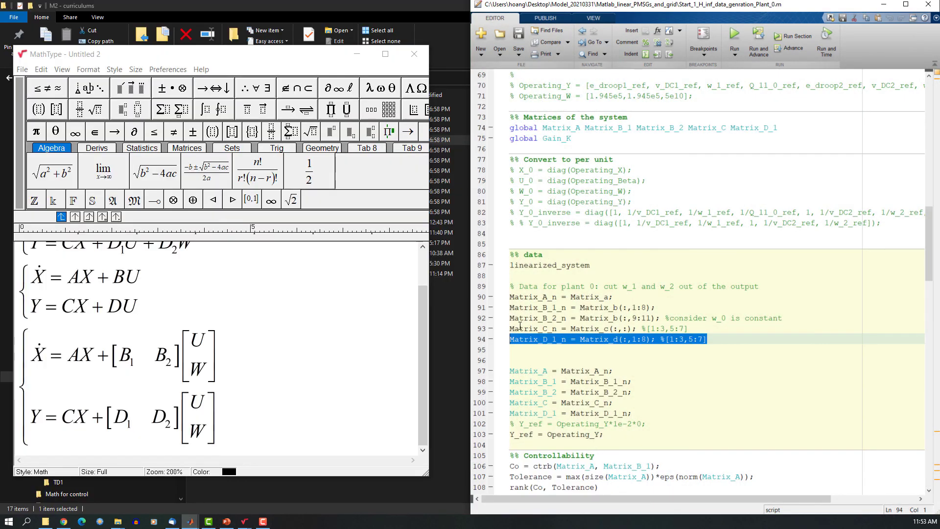
{"action": "scroll", "coordinate": [630, 290], "scroll_direction": "down", "scroll_amount": 5}
{"action": "scroll", "coordinate": [679, 260], "scroll_direction": "down", "scroll_amount": 3}
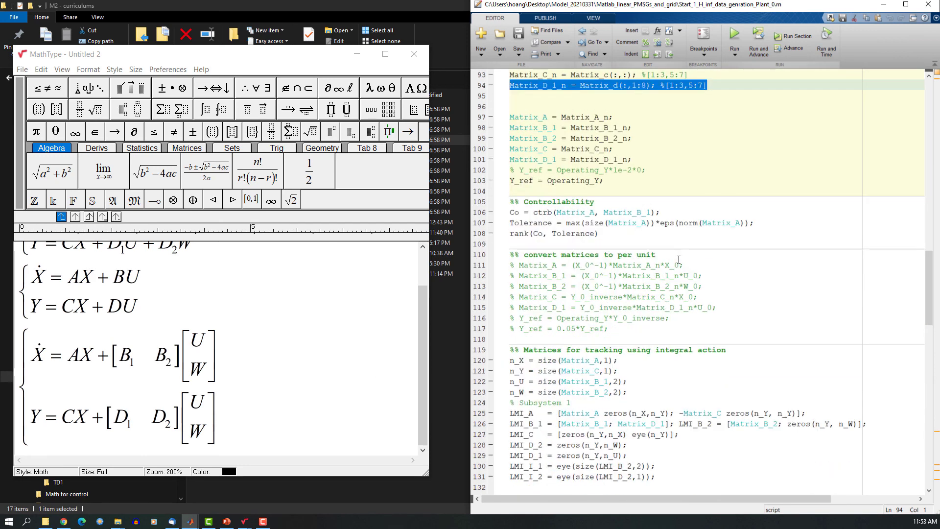
{"action": "scroll", "coordinate": [819, 312], "scroll_direction": "down", "scroll_amount": 5}
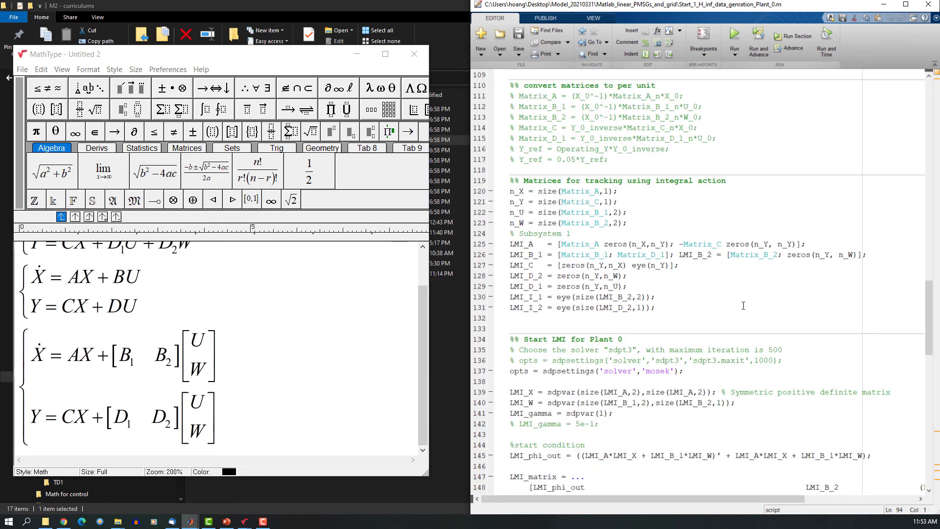
{"action": "scroll", "coordinate": [744, 296], "scroll_direction": "down", "scroll_amount": 4}
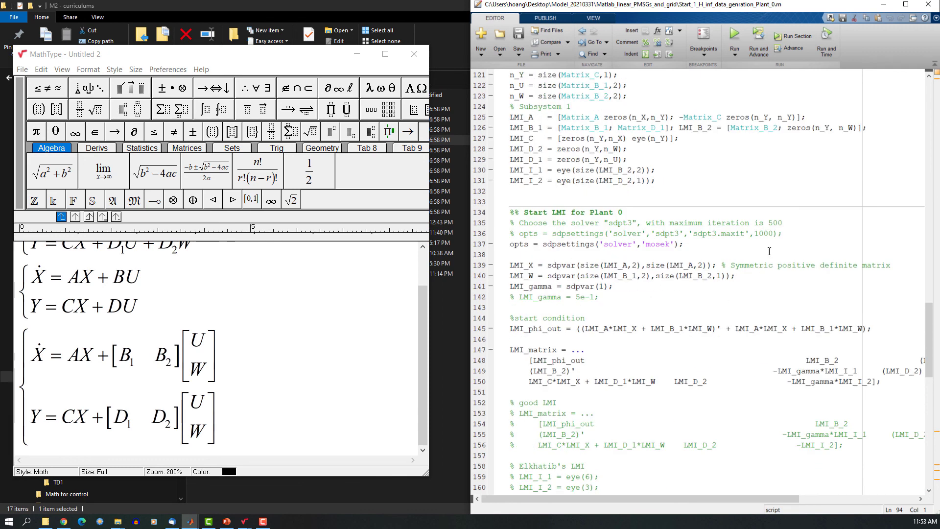
{"action": "scroll", "coordinate": [754, 286], "scroll_direction": "down", "scroll_amount": 3}
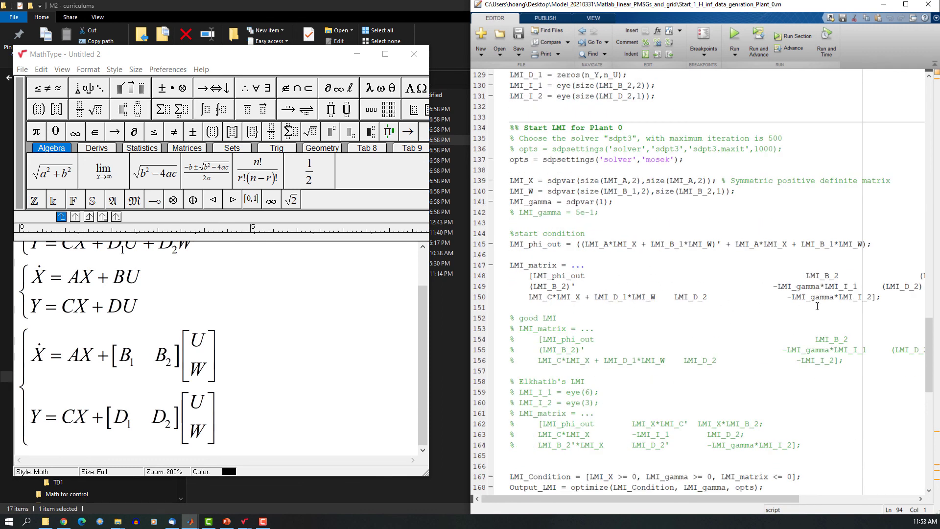
{"action": "left_click_drag", "start_coordinate": [896, 300], "coordinate": [515, 265]}
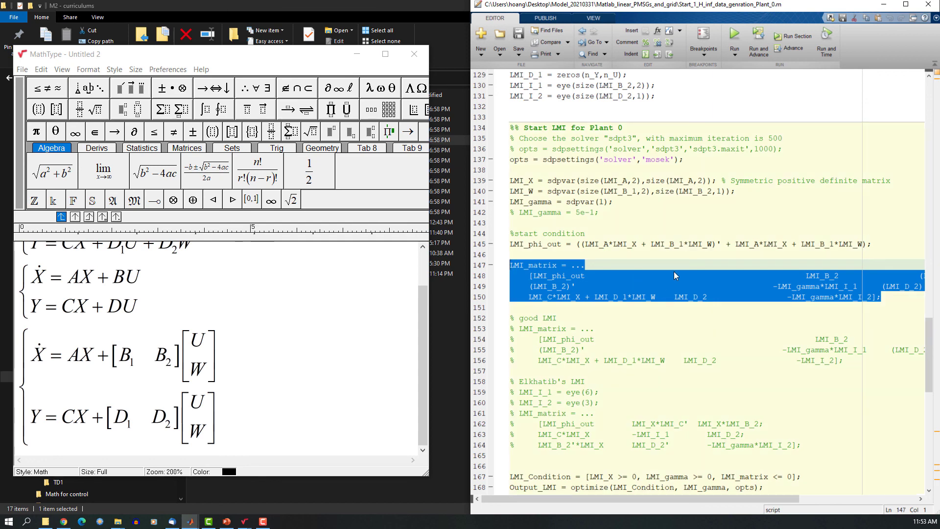
Review the LMI solution code and locate the Gain_K calculation on line 195.
{"action": "scroll", "coordinate": [678, 270], "scroll_direction": "down", "scroll_amount": 10}
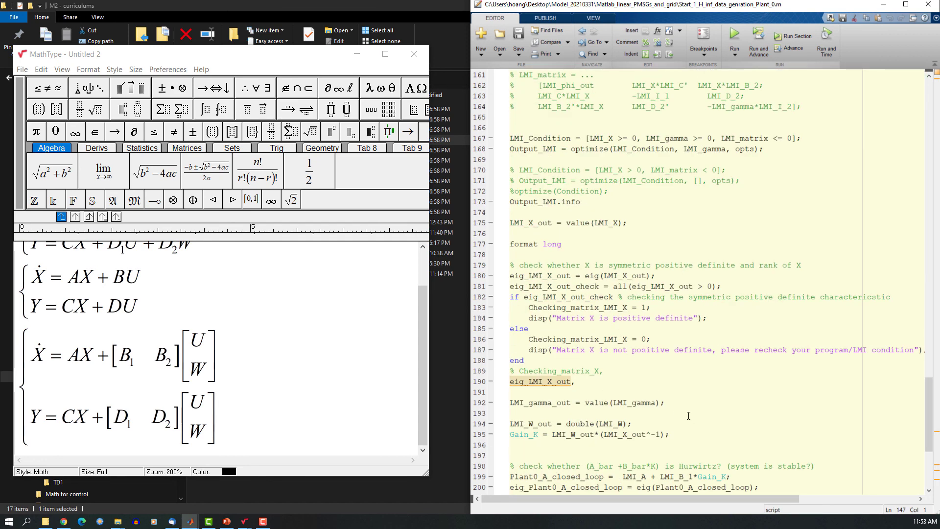
{"action": "scroll", "coordinate": [689, 416], "scroll_direction": "down", "scroll_amount": 4}
{"action": "left_click", "coordinate": [686, 308]}
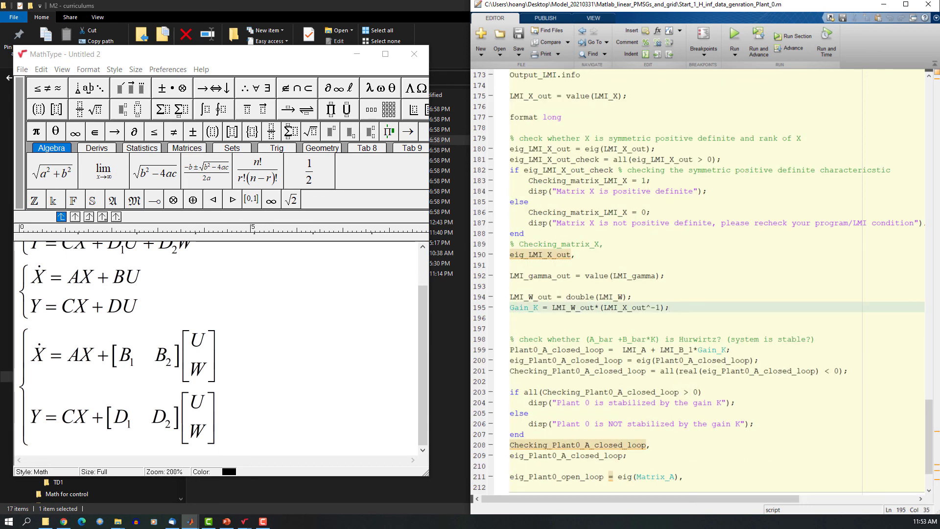